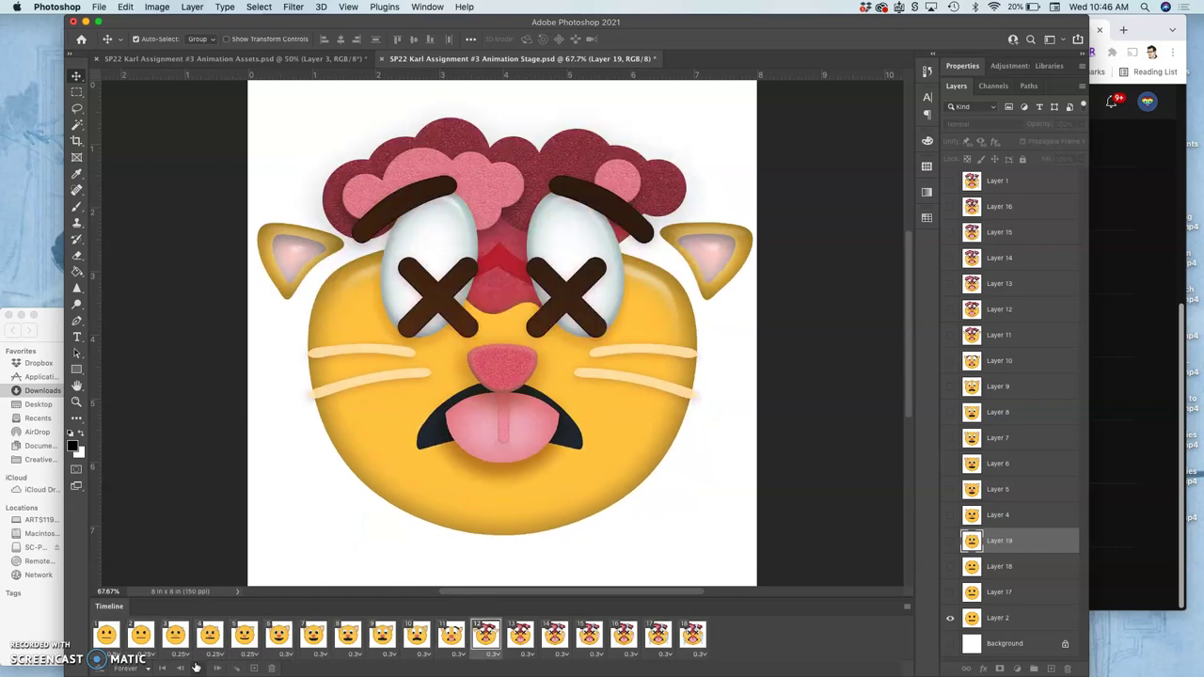
Stop the animation playback and examine frames 6 to 12, comparing how the cat's eyes, mouth and whiskers change between them.
click(196, 668)
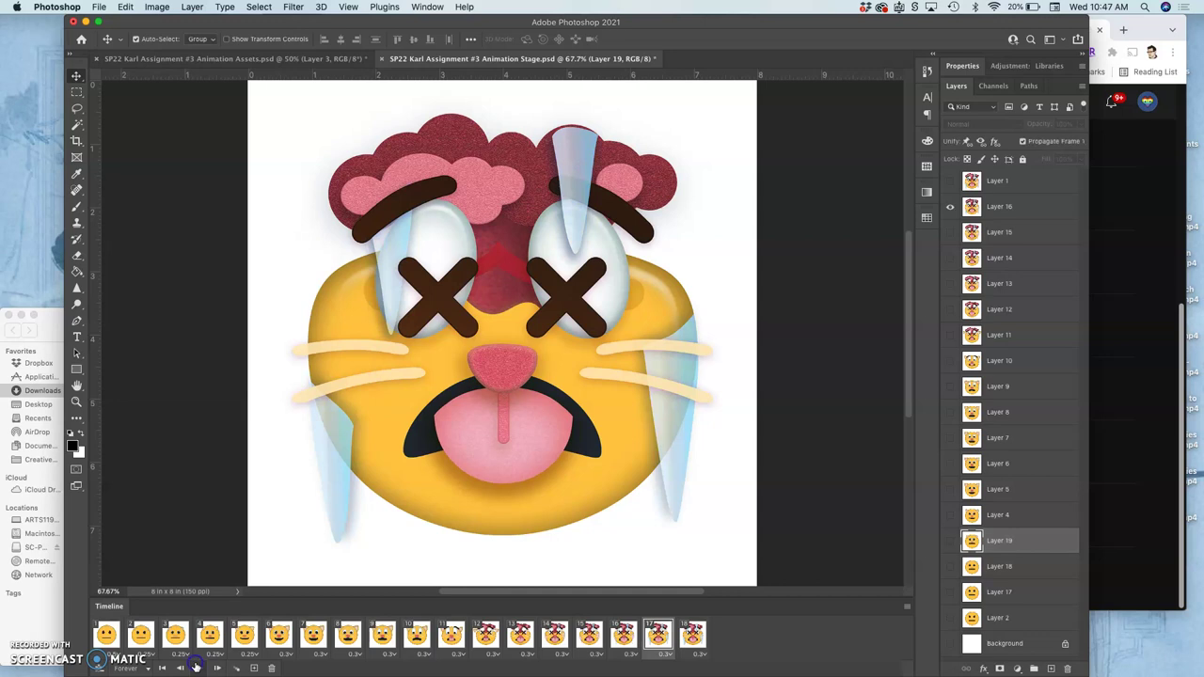
click(279, 636)
click(308, 636)
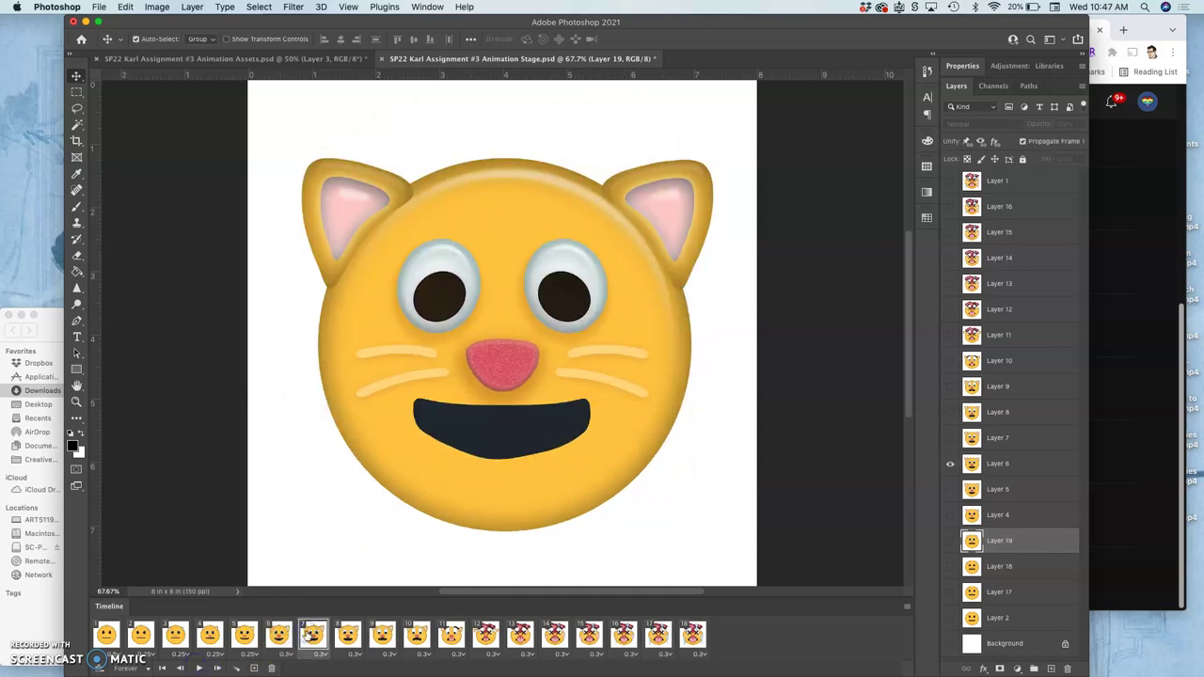
click(348, 636)
click(316, 636)
click(346, 635)
click(382, 636)
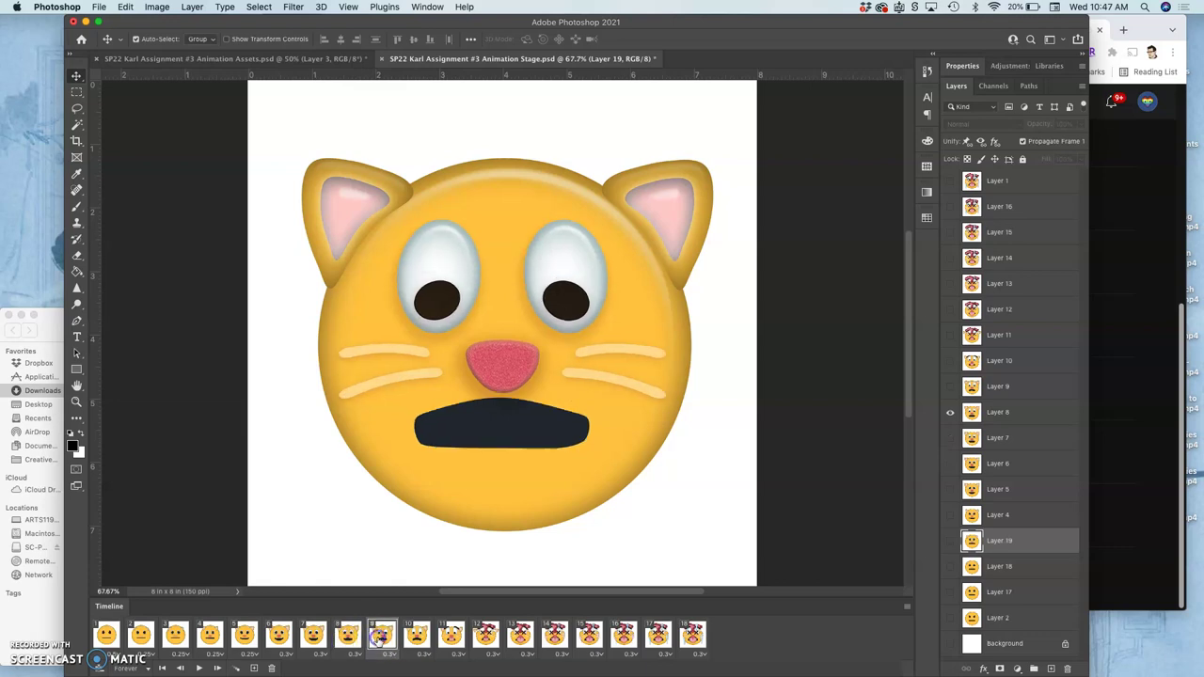
click(419, 636)
click(383, 636)
click(348, 637)
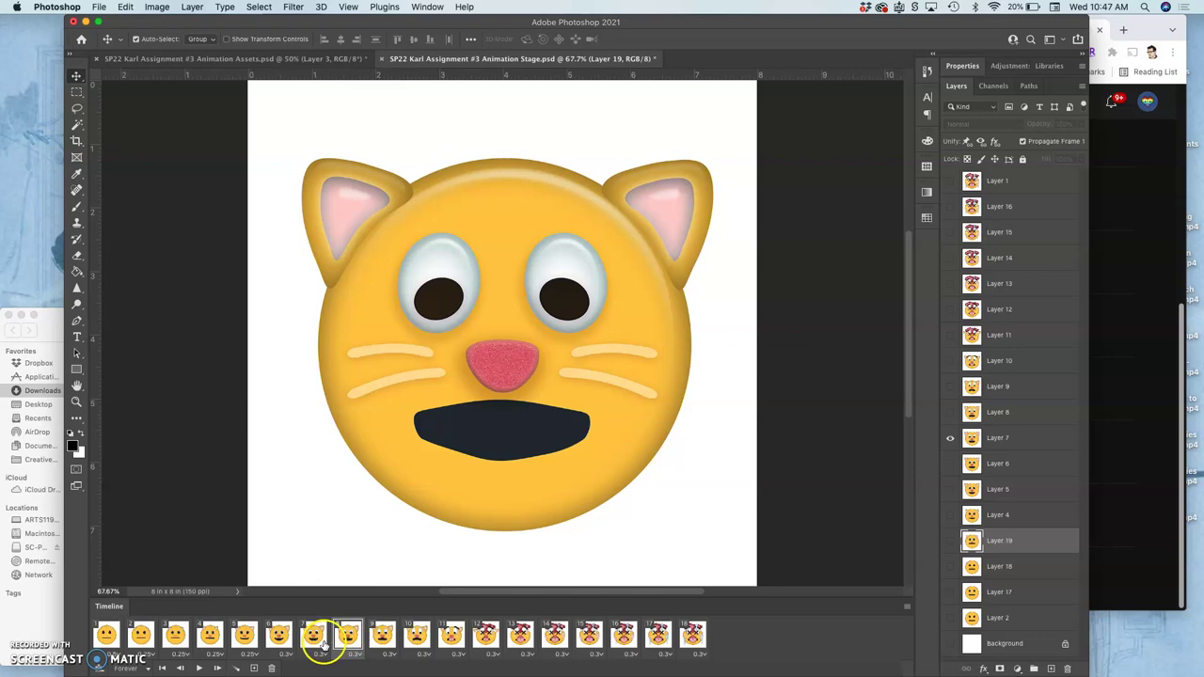
click(315, 637)
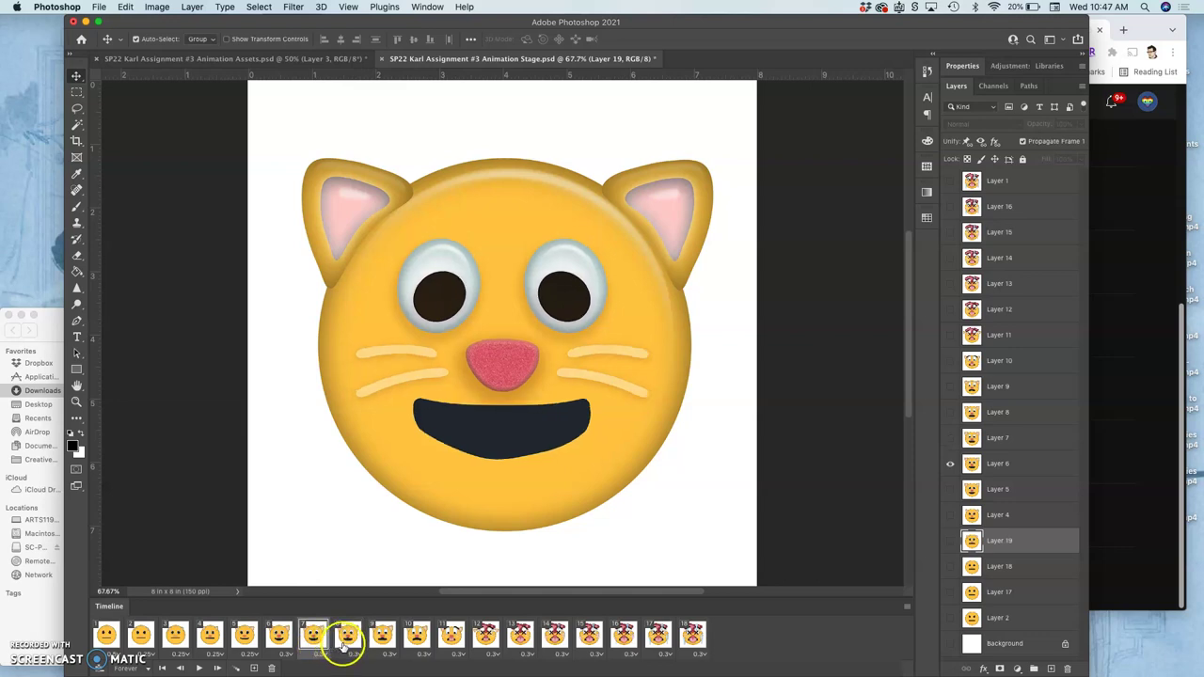
click(346, 639)
click(382, 637)
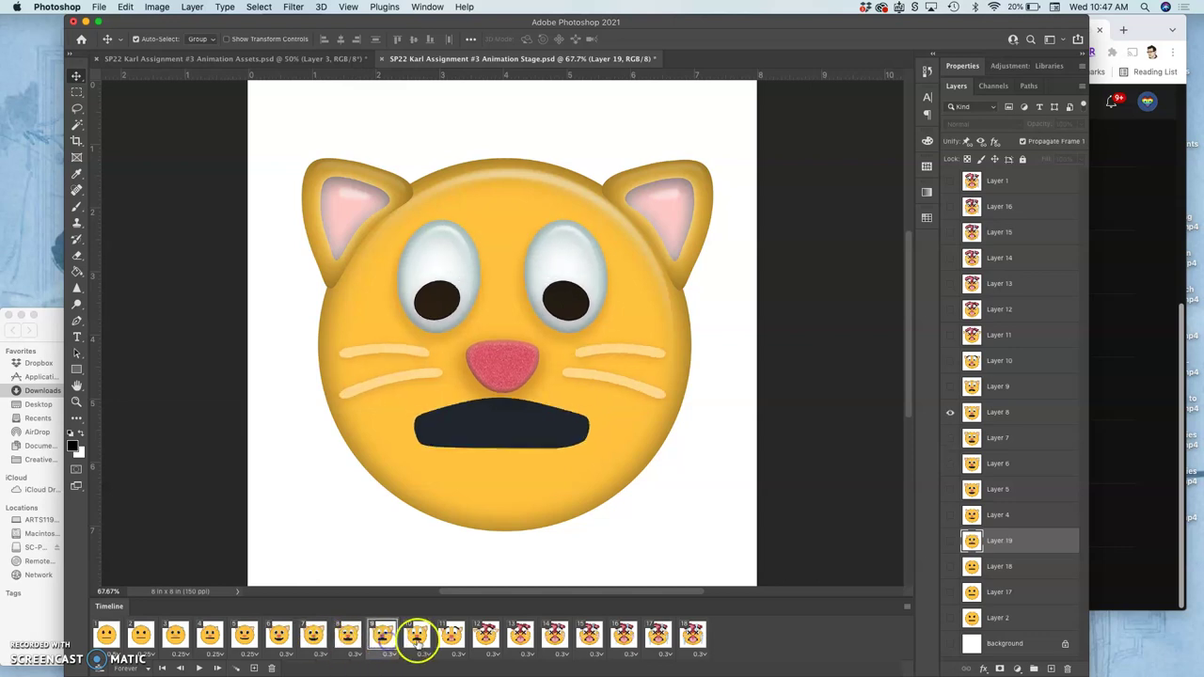
click(417, 637)
click(464, 639)
click(489, 639)
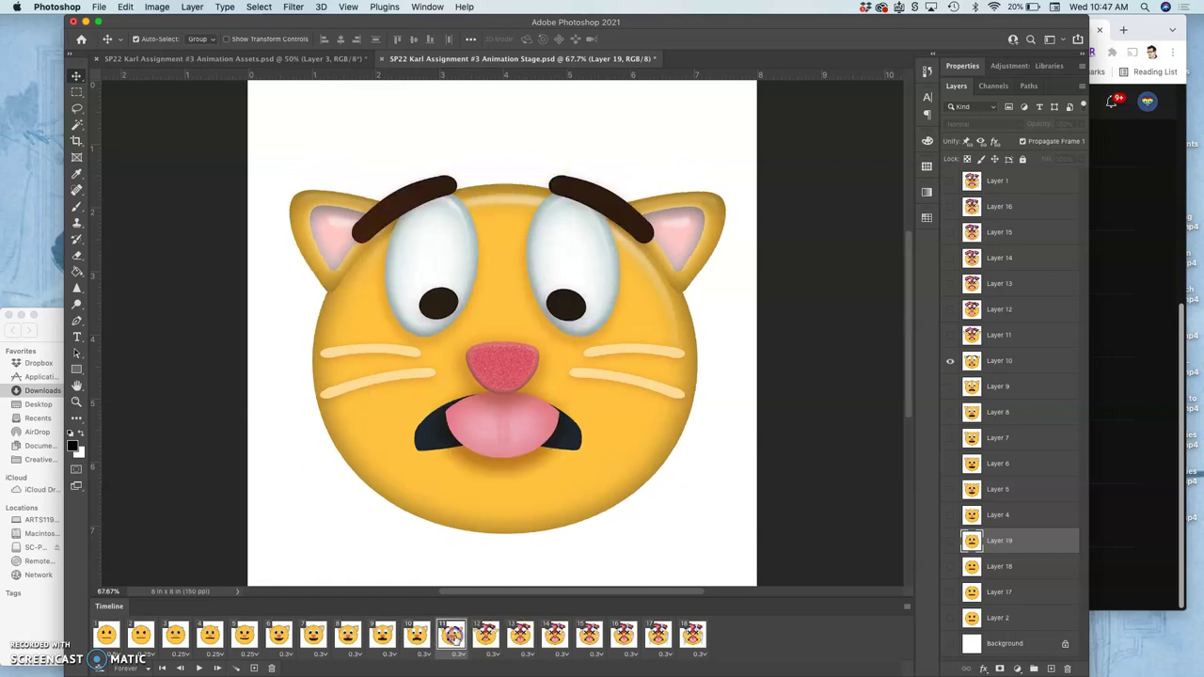
click(452, 636)
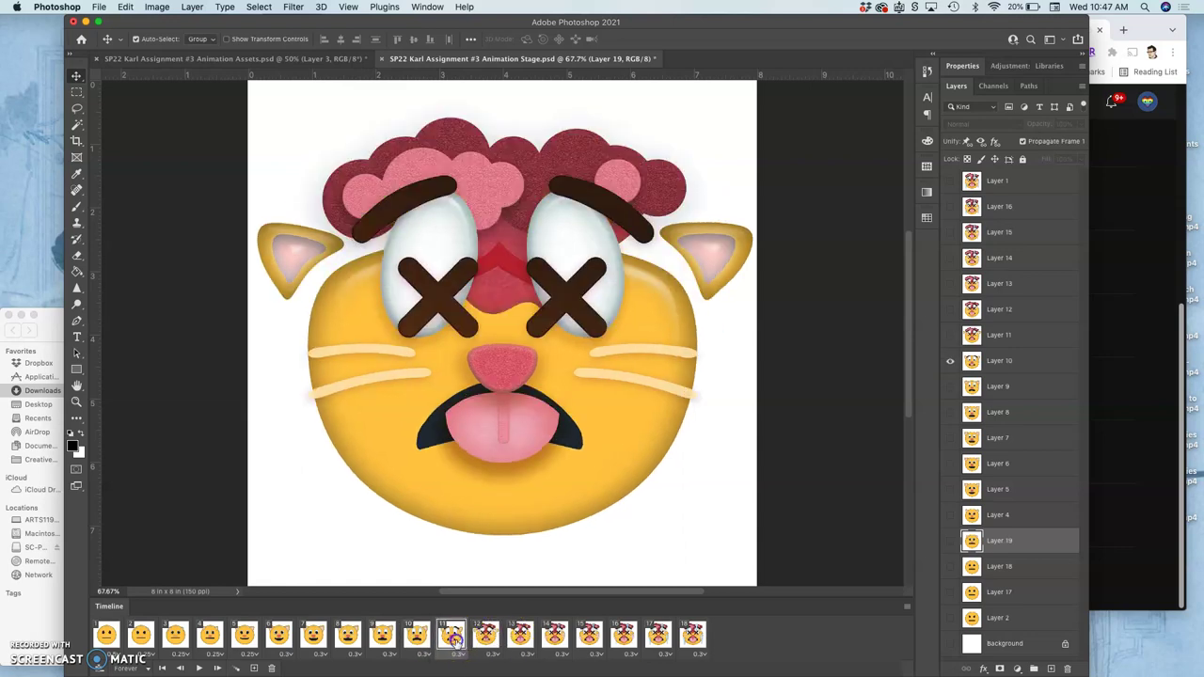
click(416, 637)
Review frames 1 to 6 one by one, then play the animation from frame 6 and stop it.
click(106, 637)
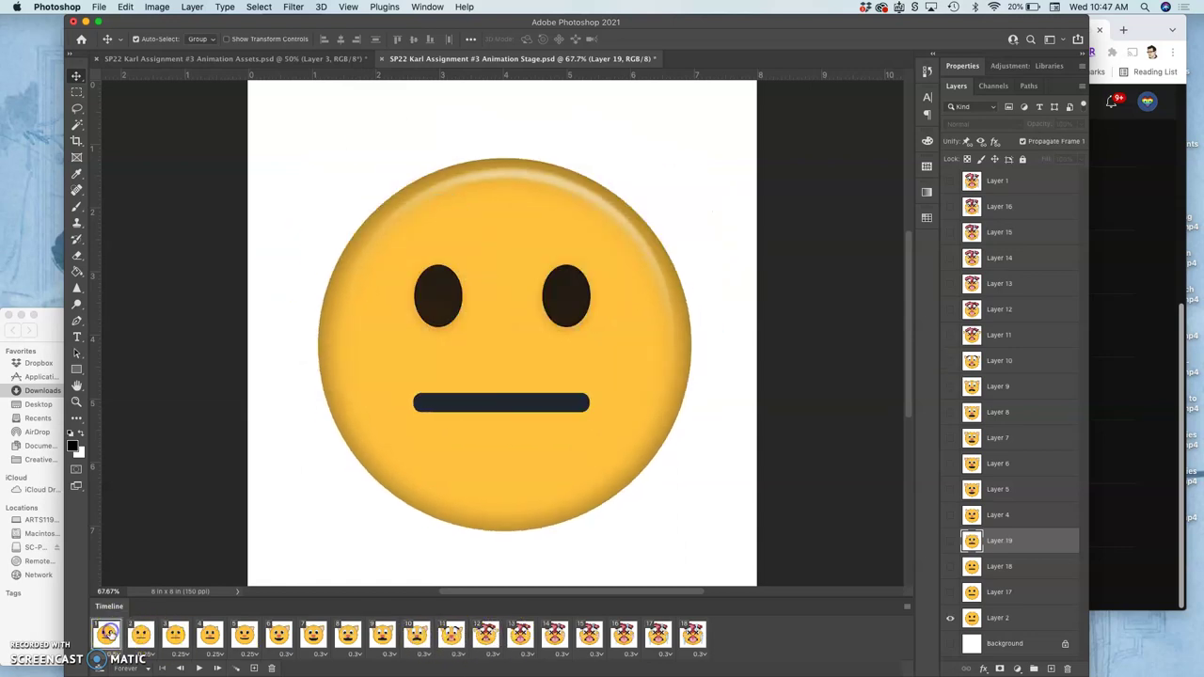
click(140, 637)
click(176, 637)
click(210, 637)
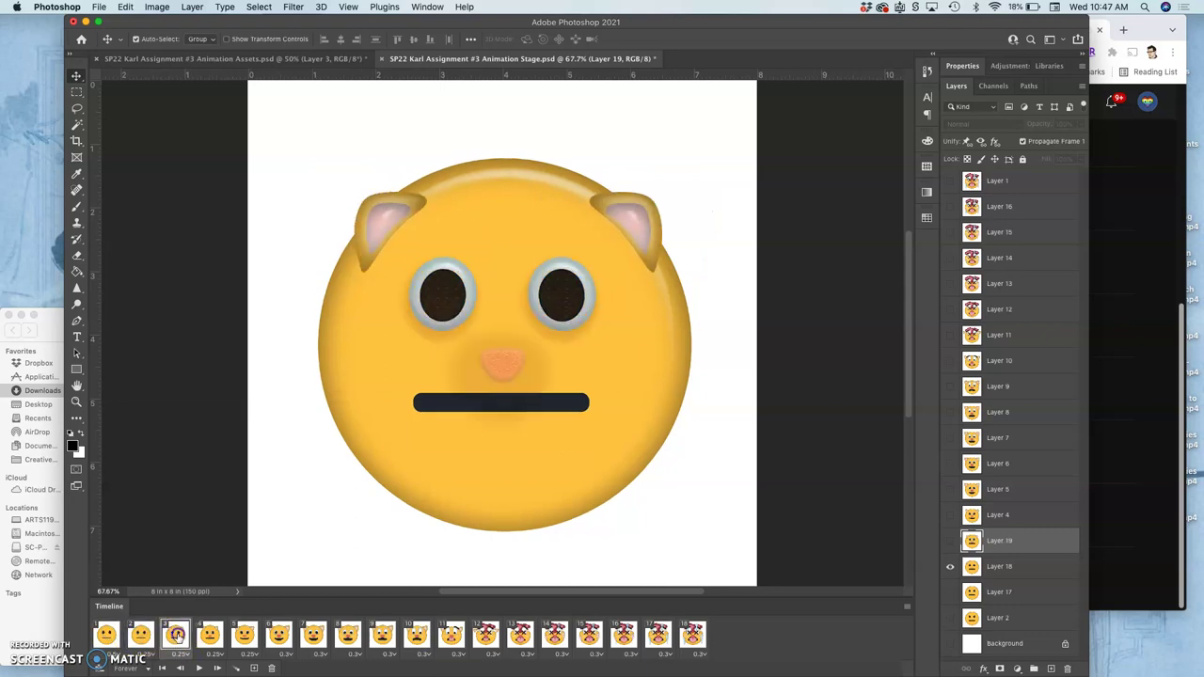
click(246, 636)
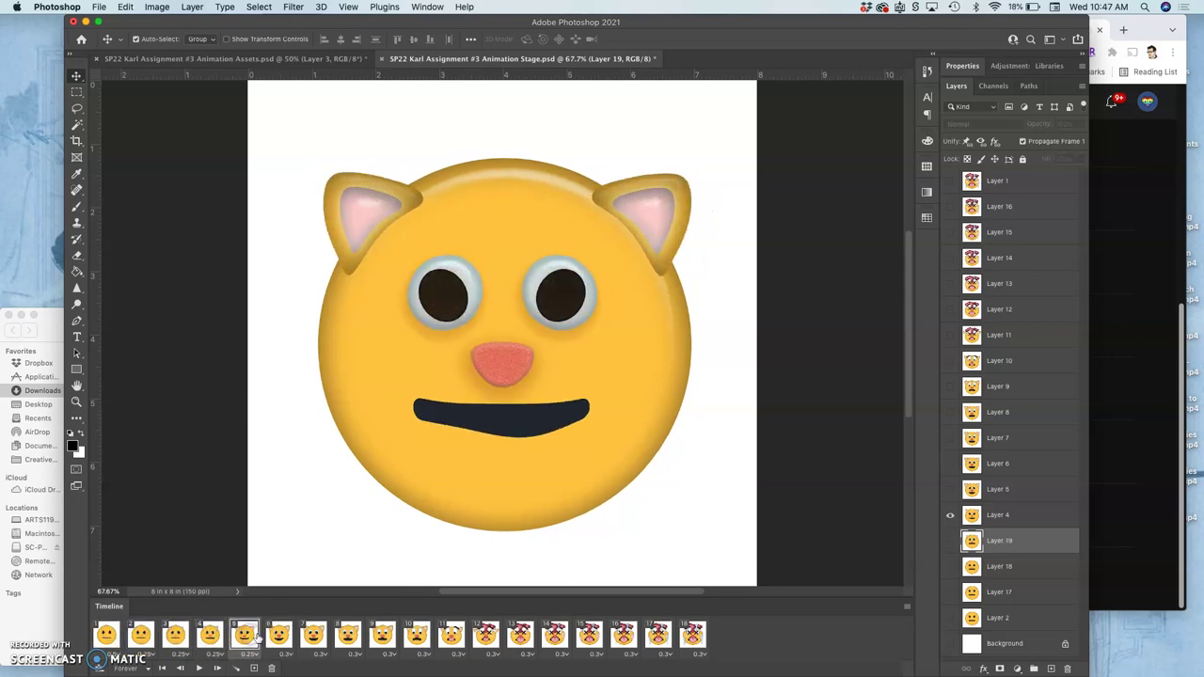
click(279, 637)
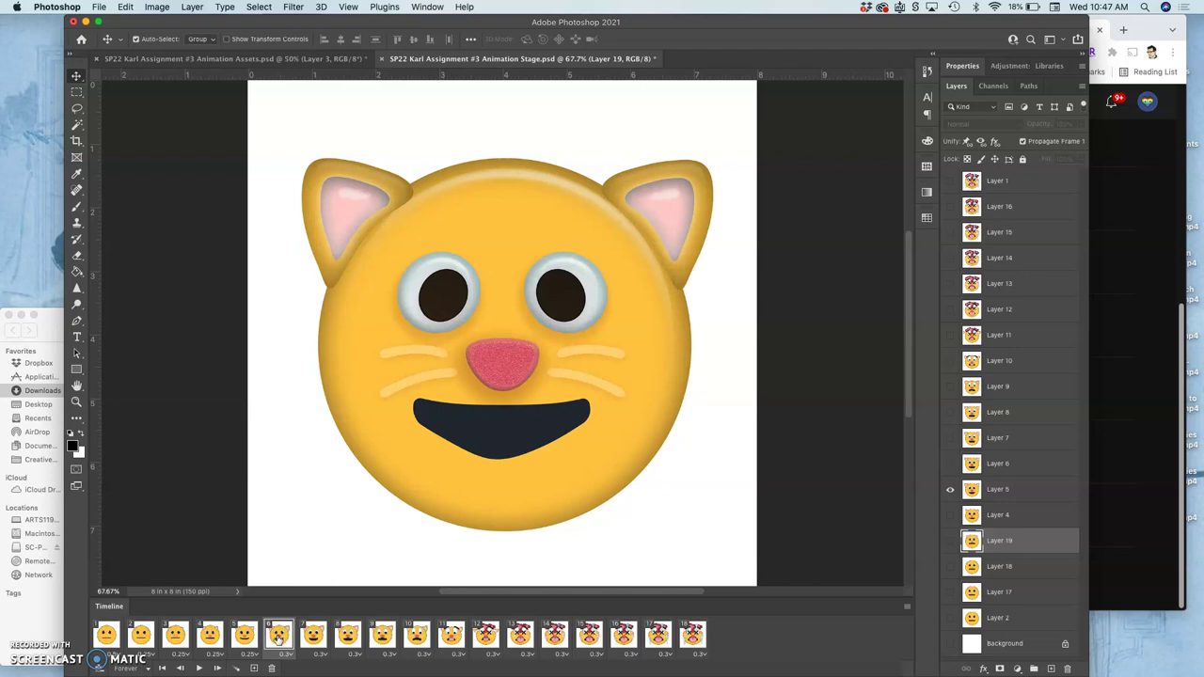
click(199, 668)
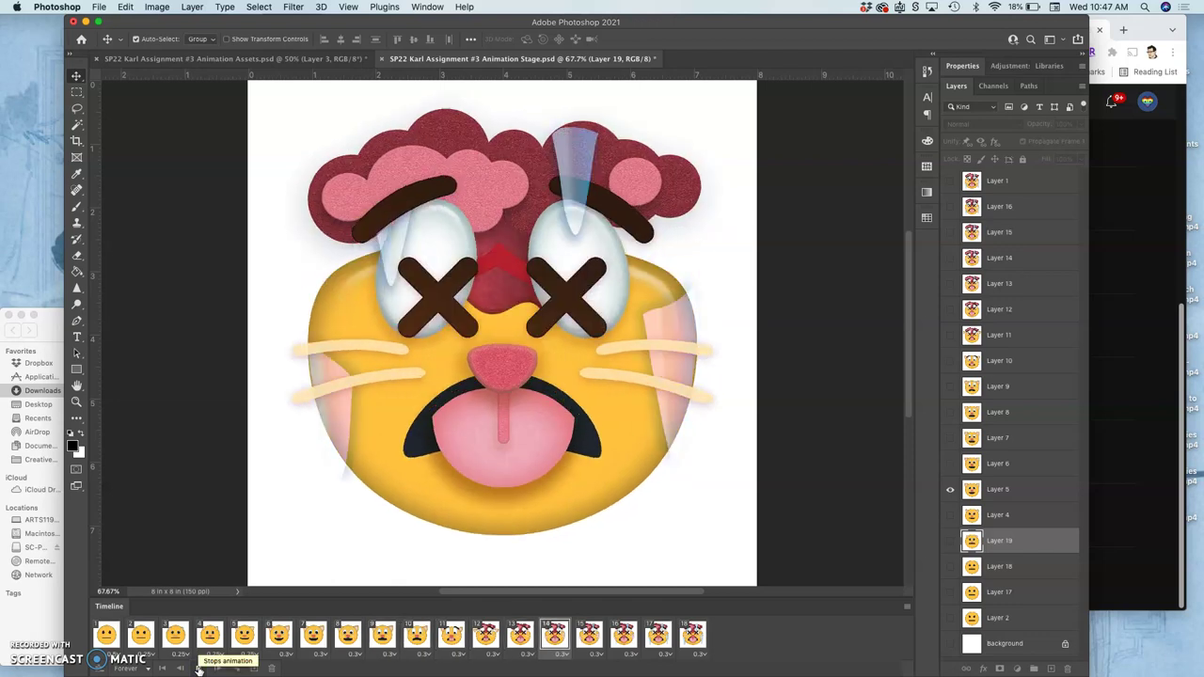
click(198, 667)
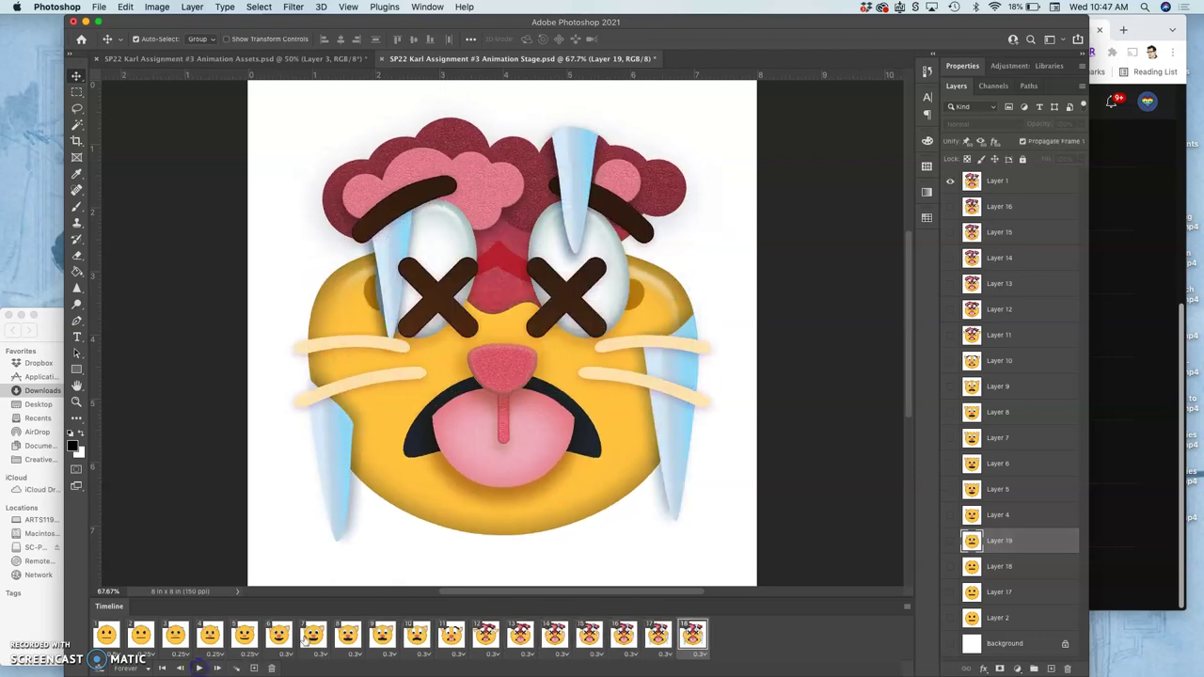
Examine frames 11 to 14, comparing the transition from the intact cat face to the exploding head with tears.
click(482, 637)
click(449, 637)
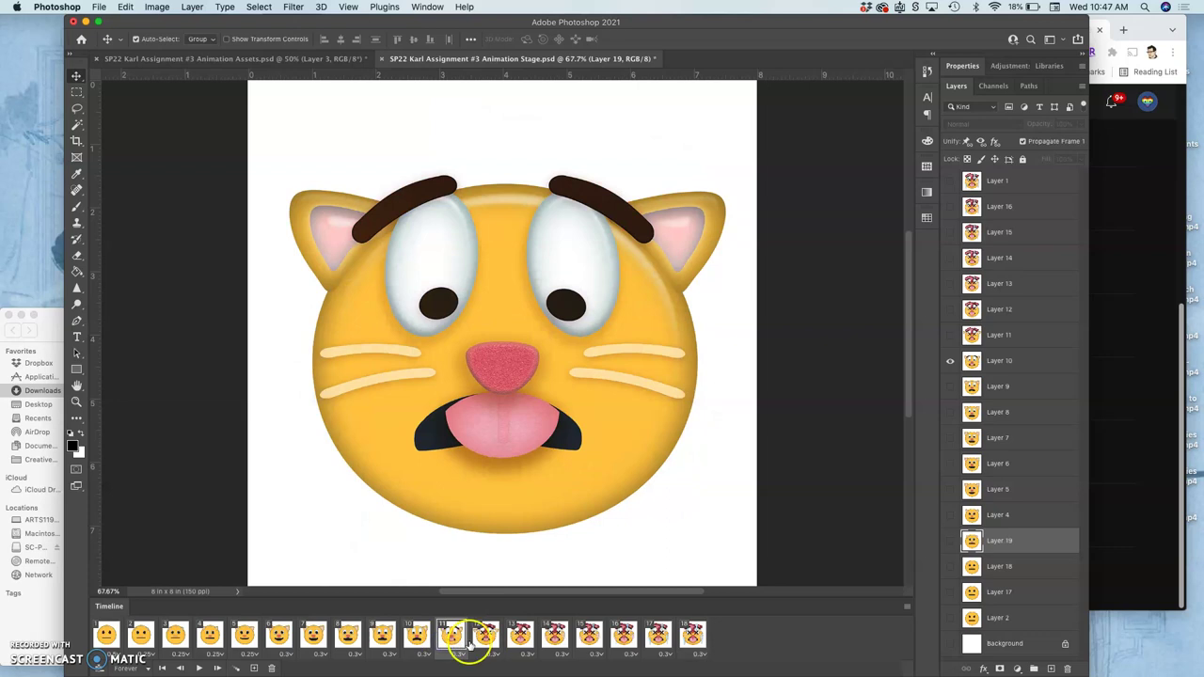
click(488, 637)
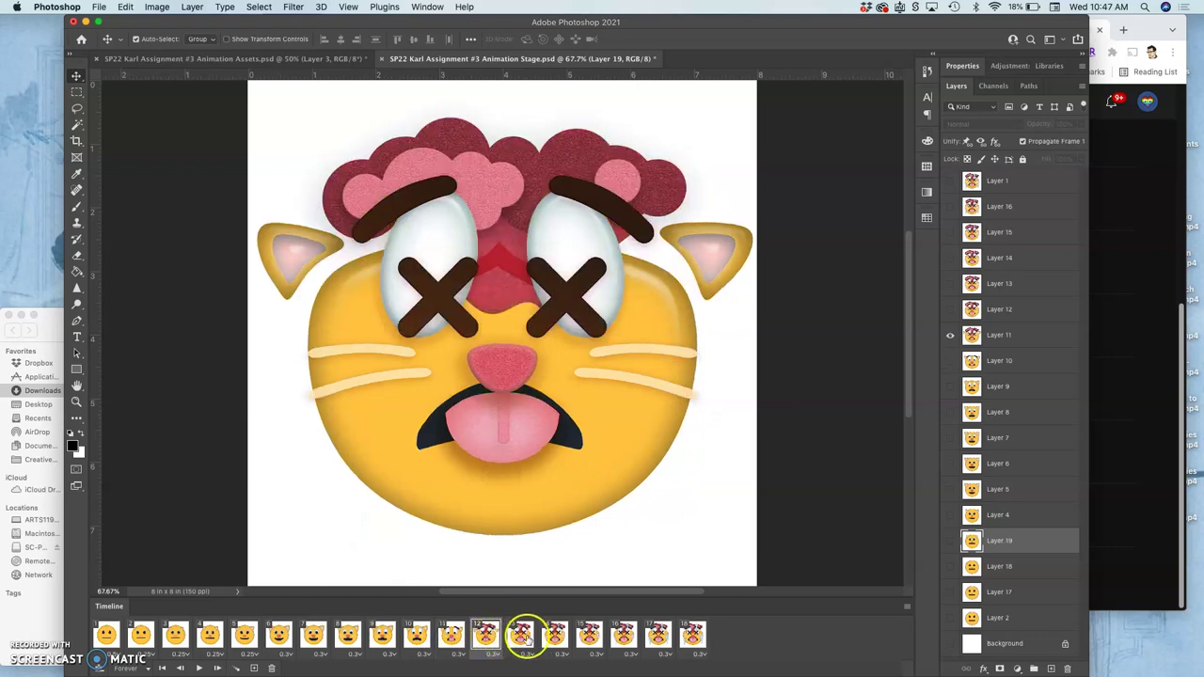
click(525, 637)
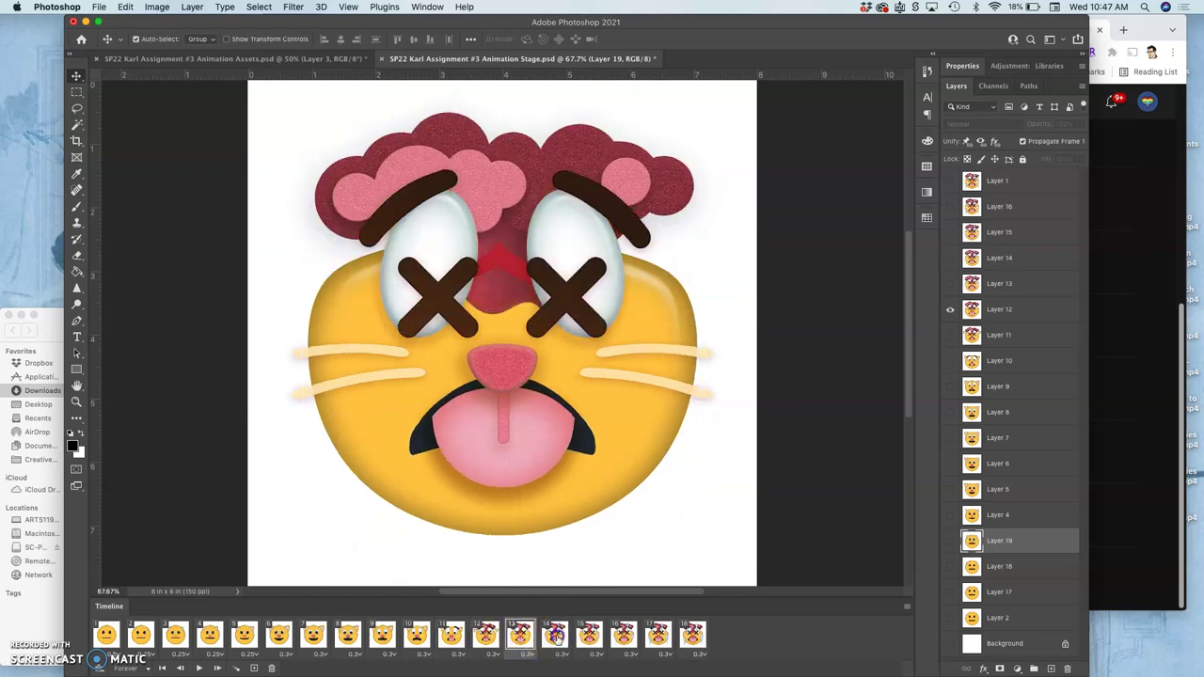
click(555, 637)
click(521, 637)
click(486, 638)
click(521, 637)
click(555, 637)
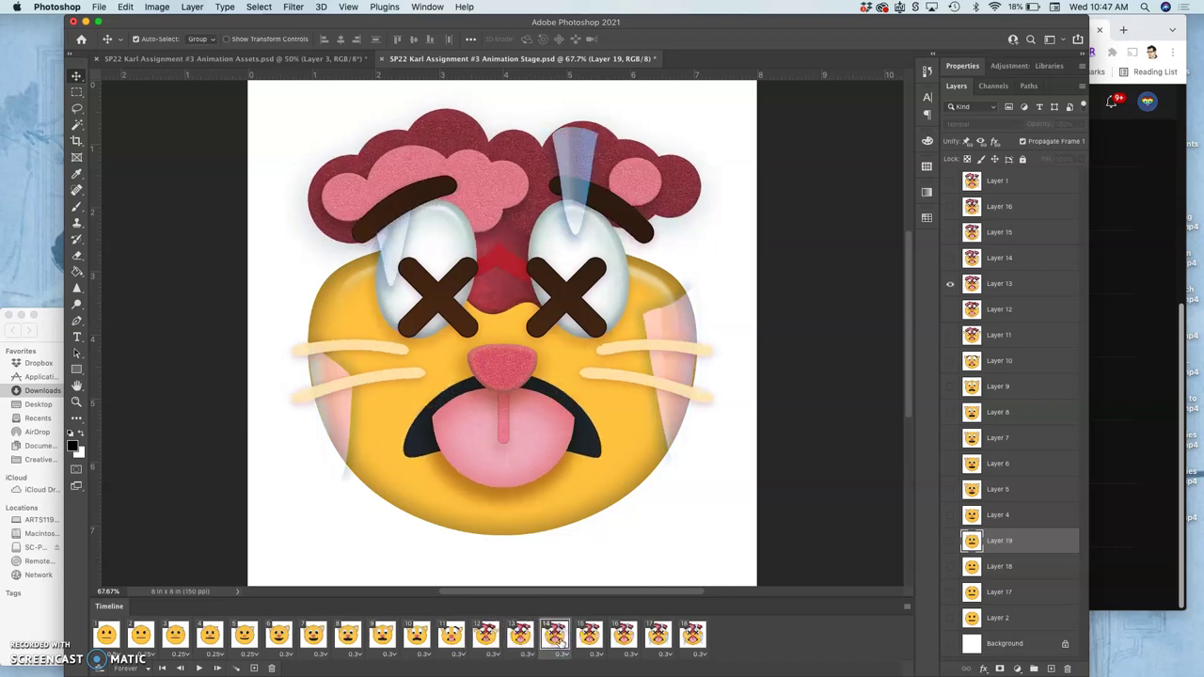
click(525, 640)
click(555, 640)
Compare frames 13 to 18 back and forth to check how the tears and exploding head evolve toward the final frame.
click(588, 637)
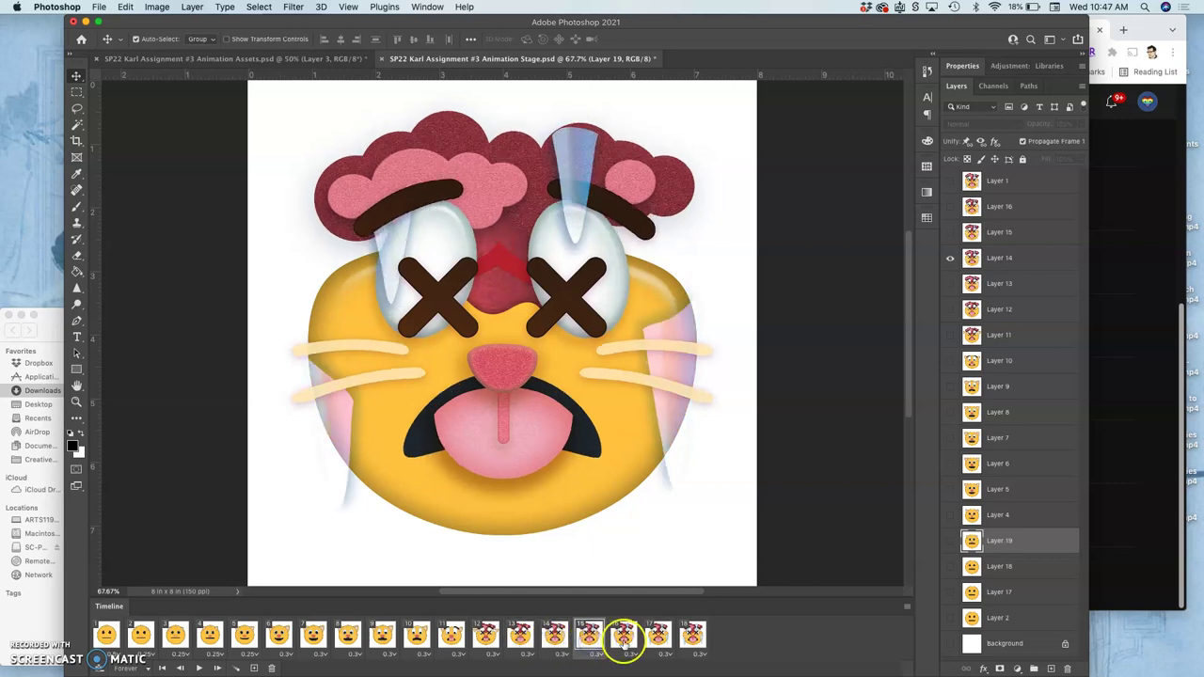
click(624, 637)
click(656, 636)
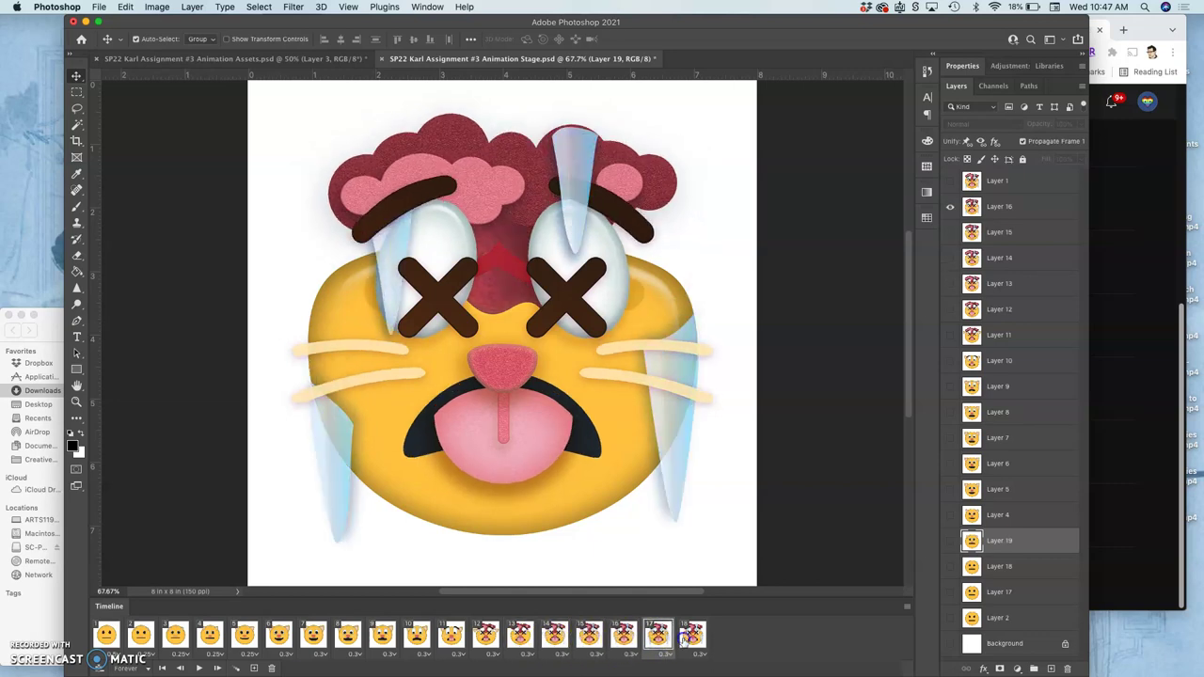
click(624, 637)
click(588, 637)
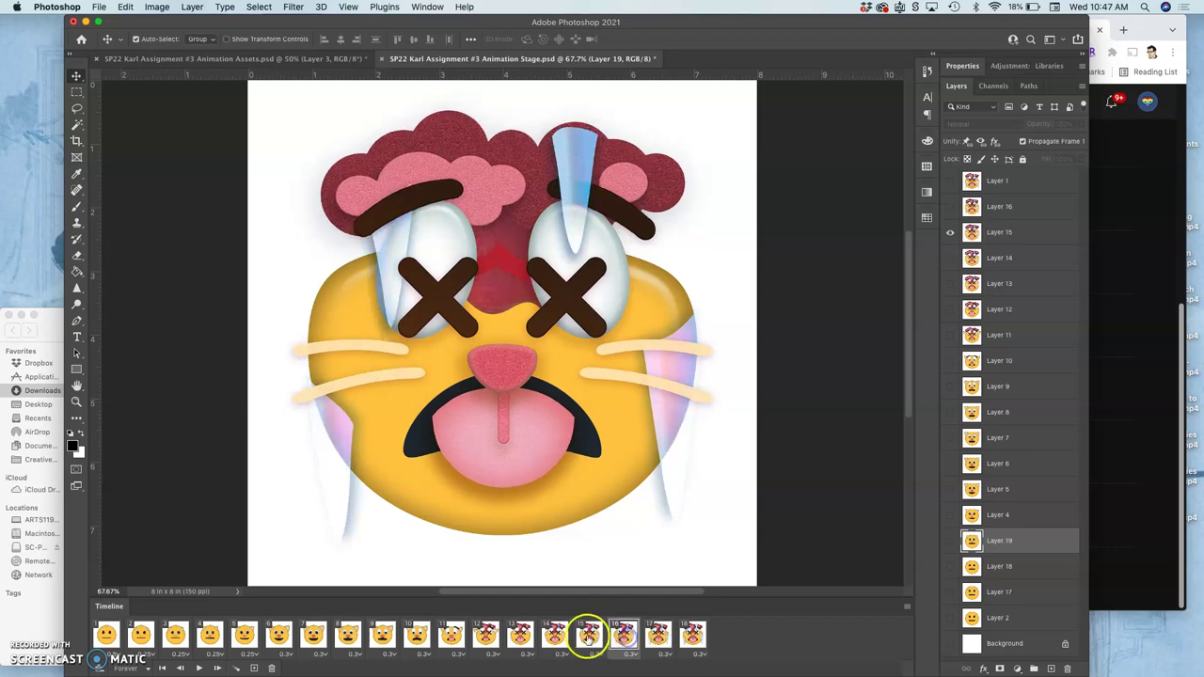
click(555, 636)
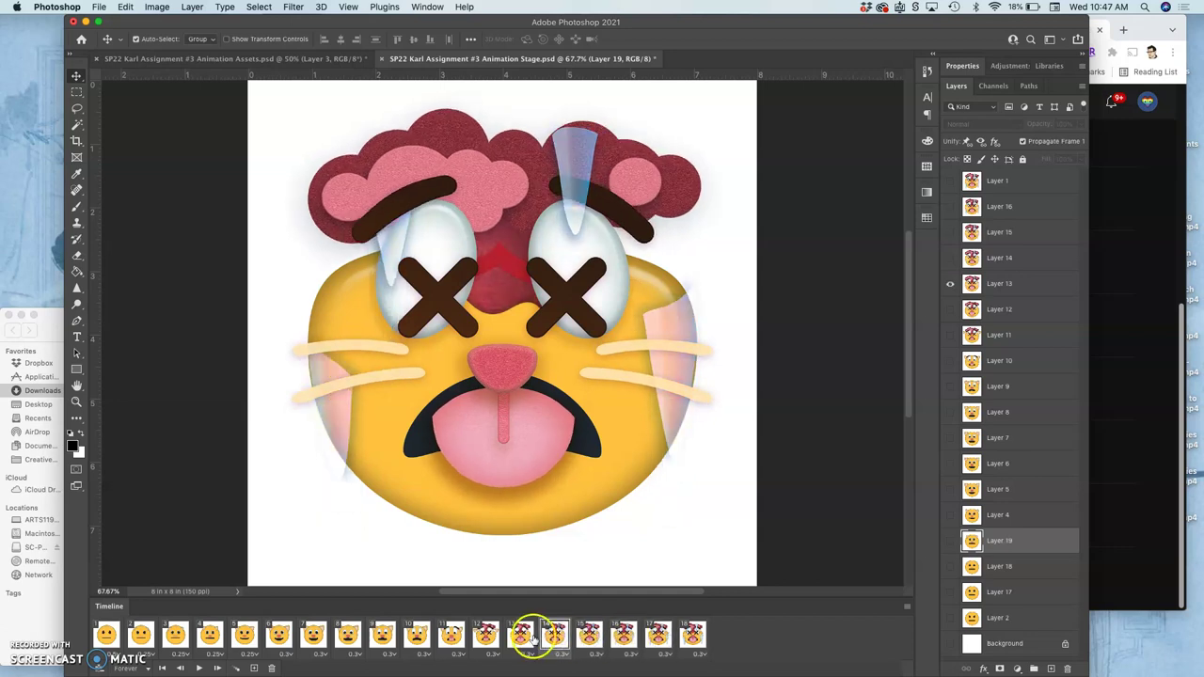
click(523, 637)
click(555, 636)
click(588, 636)
click(625, 639)
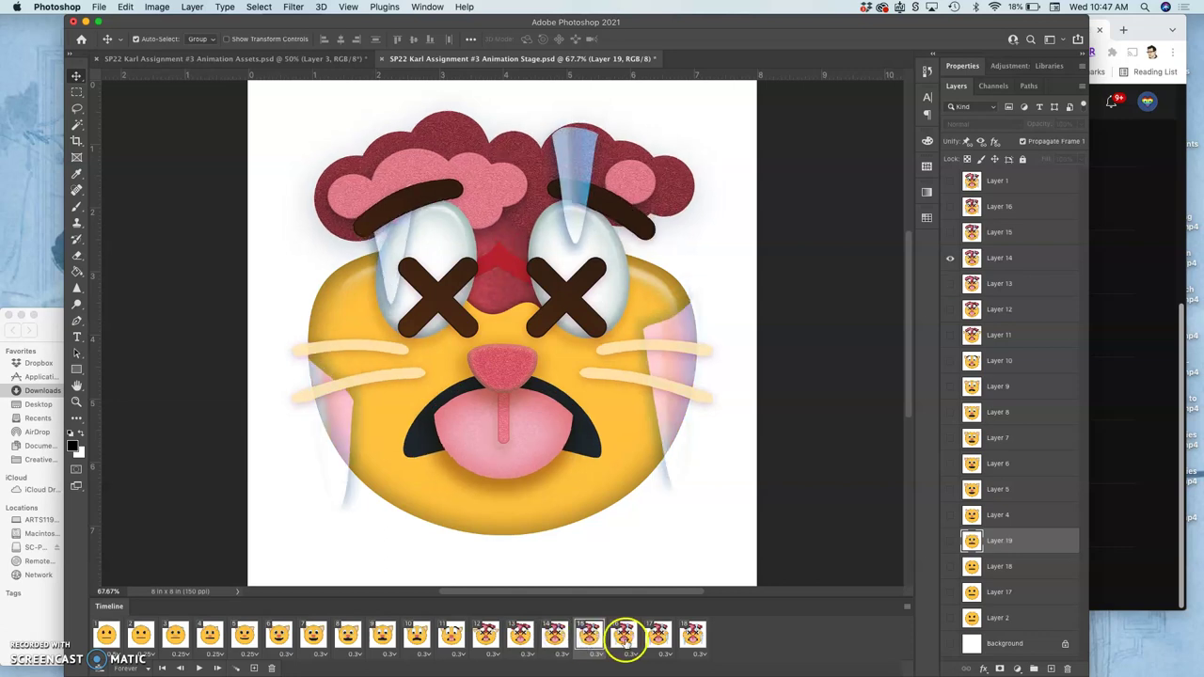
click(693, 636)
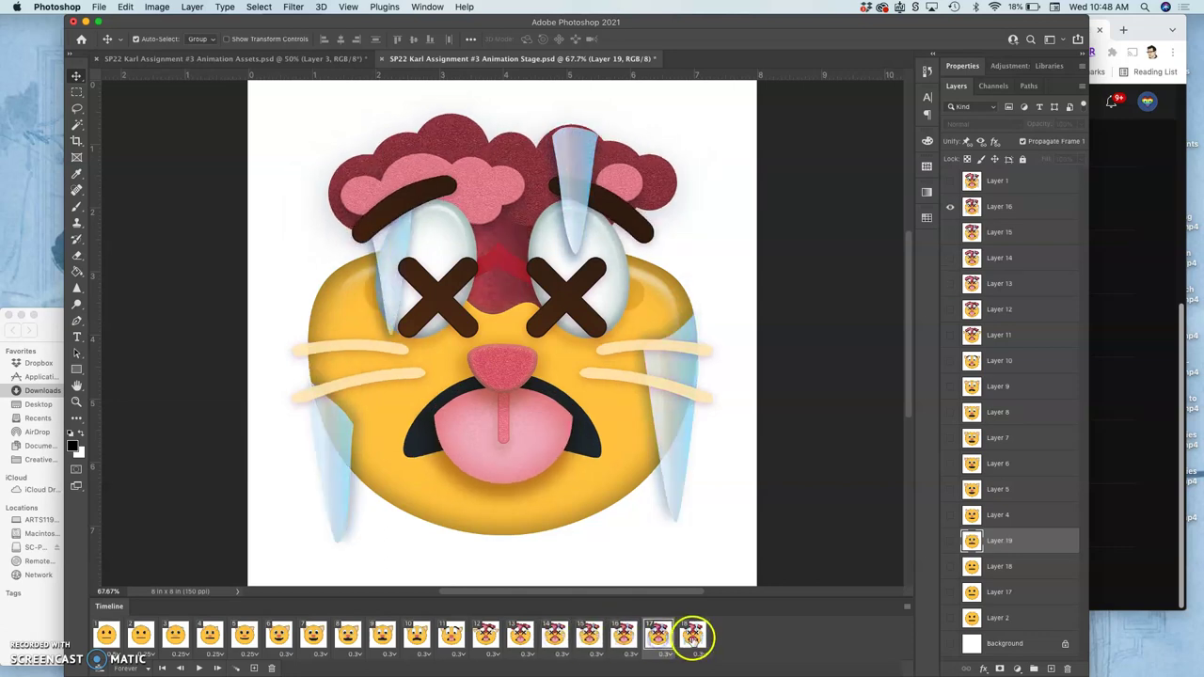
click(663, 638)
click(626, 637)
click(651, 639)
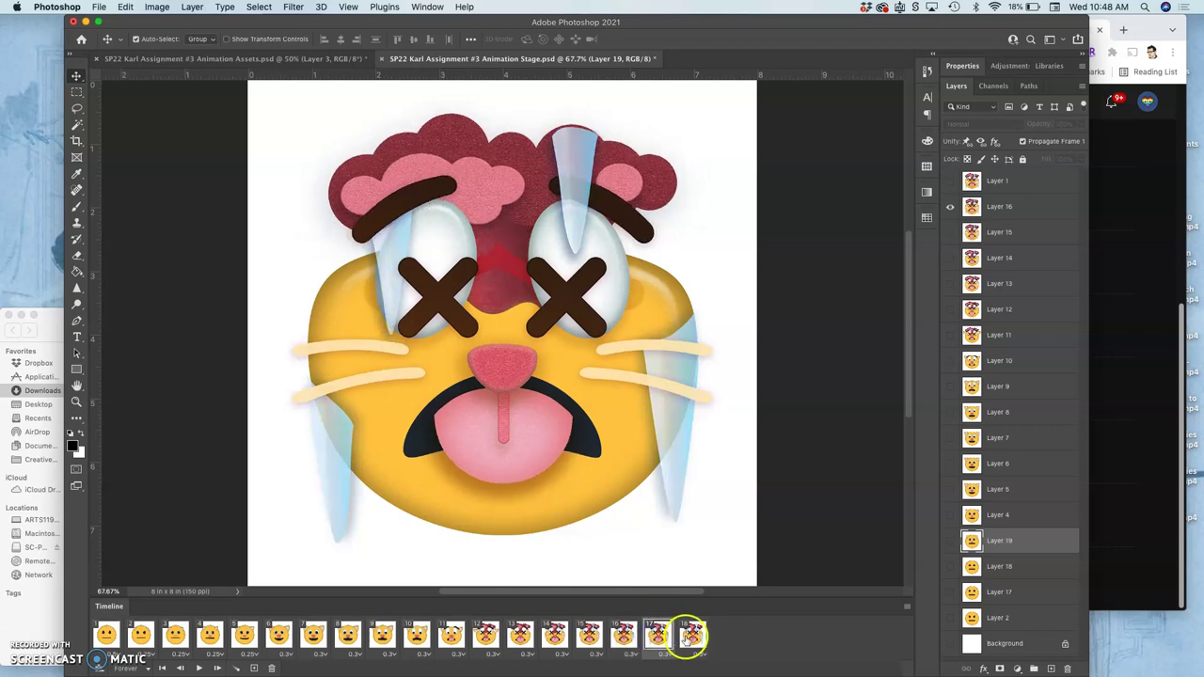
click(692, 636)
click(659, 637)
Select frames 16 to 18 in the frame animation and copy them.
click(626, 638)
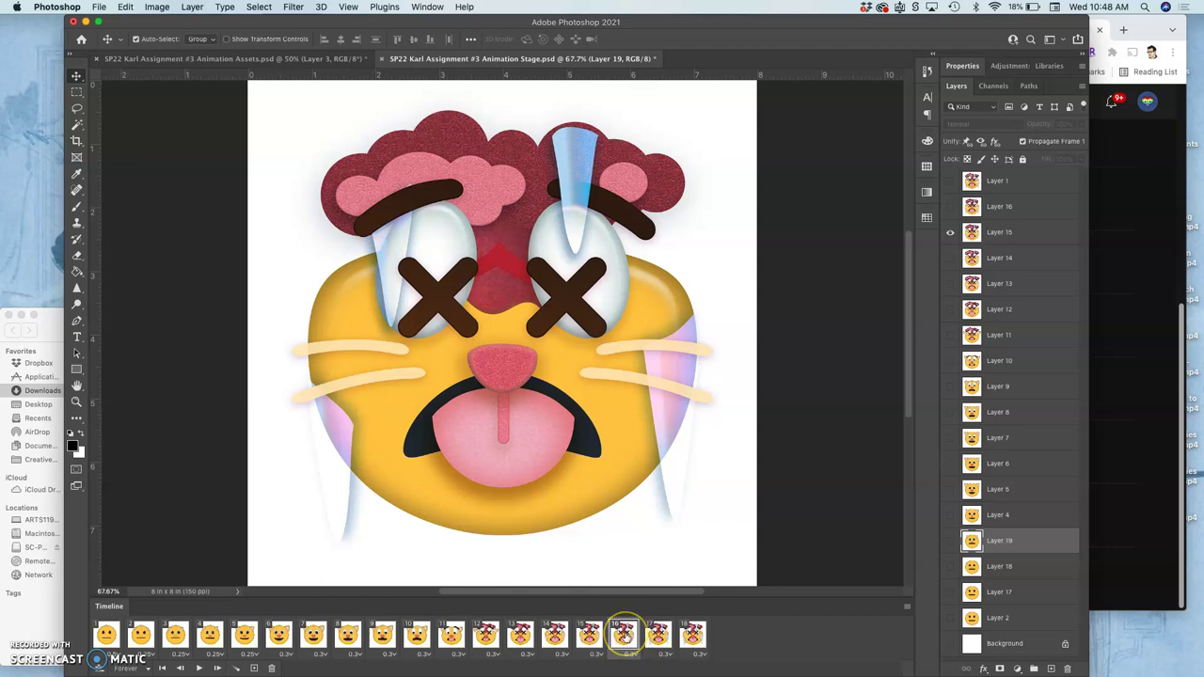
click(692, 636)
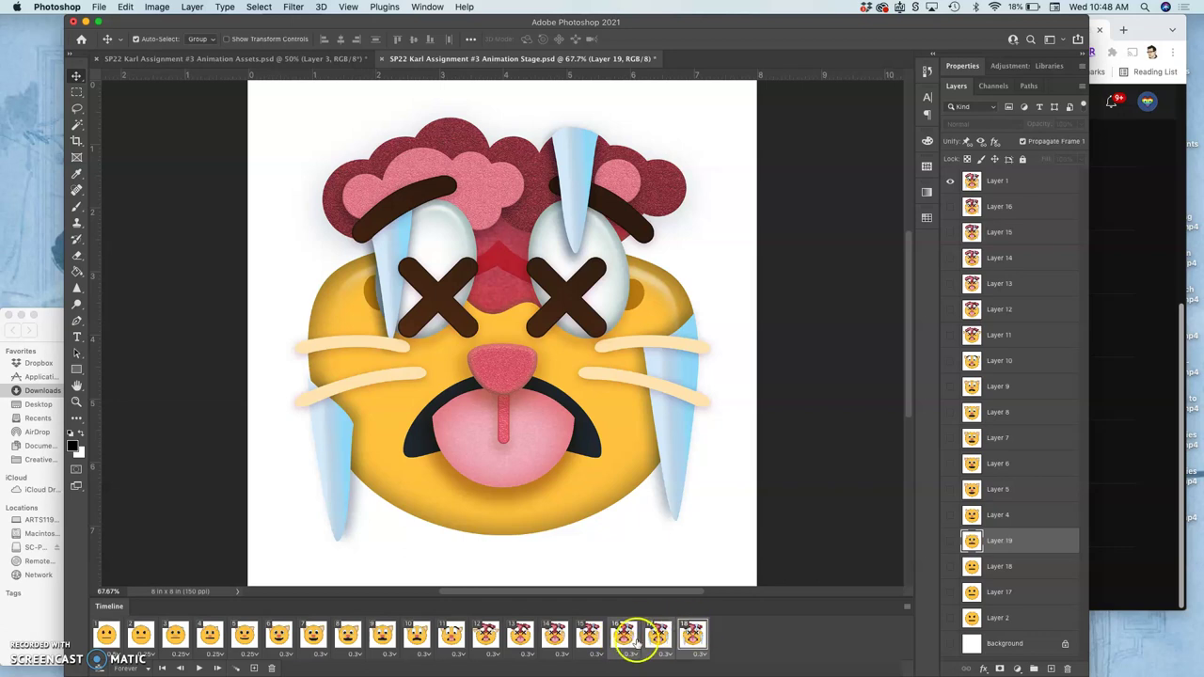
click(907, 607)
click(937, 539)
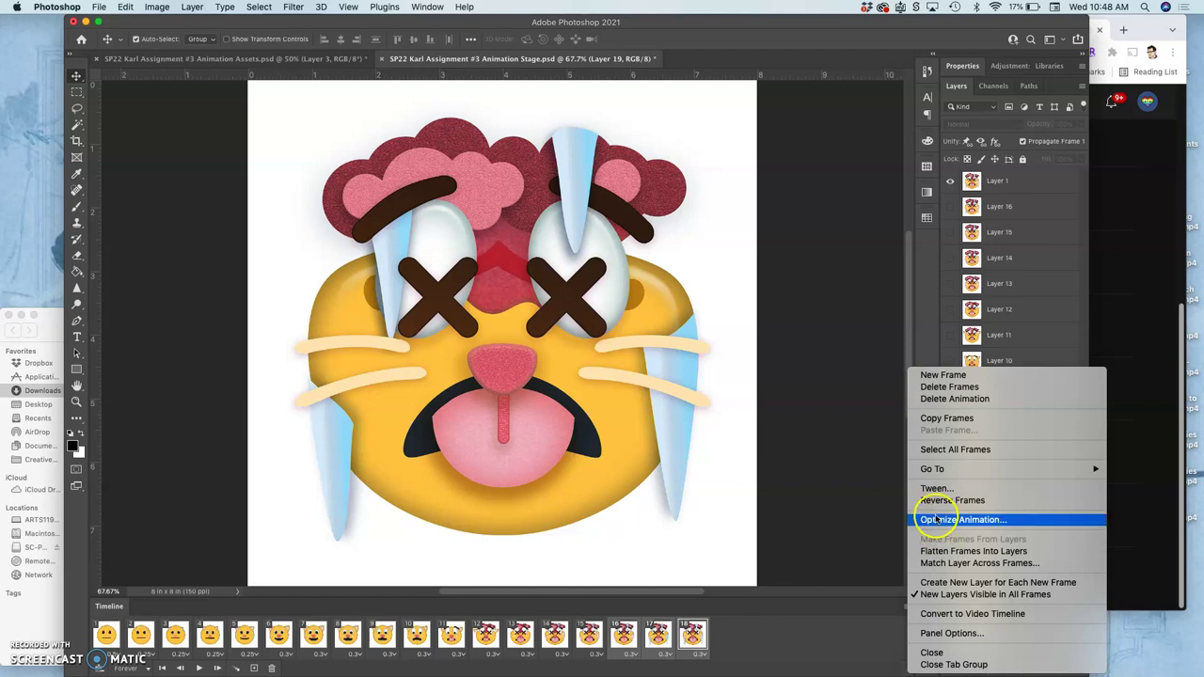
click(940, 419)
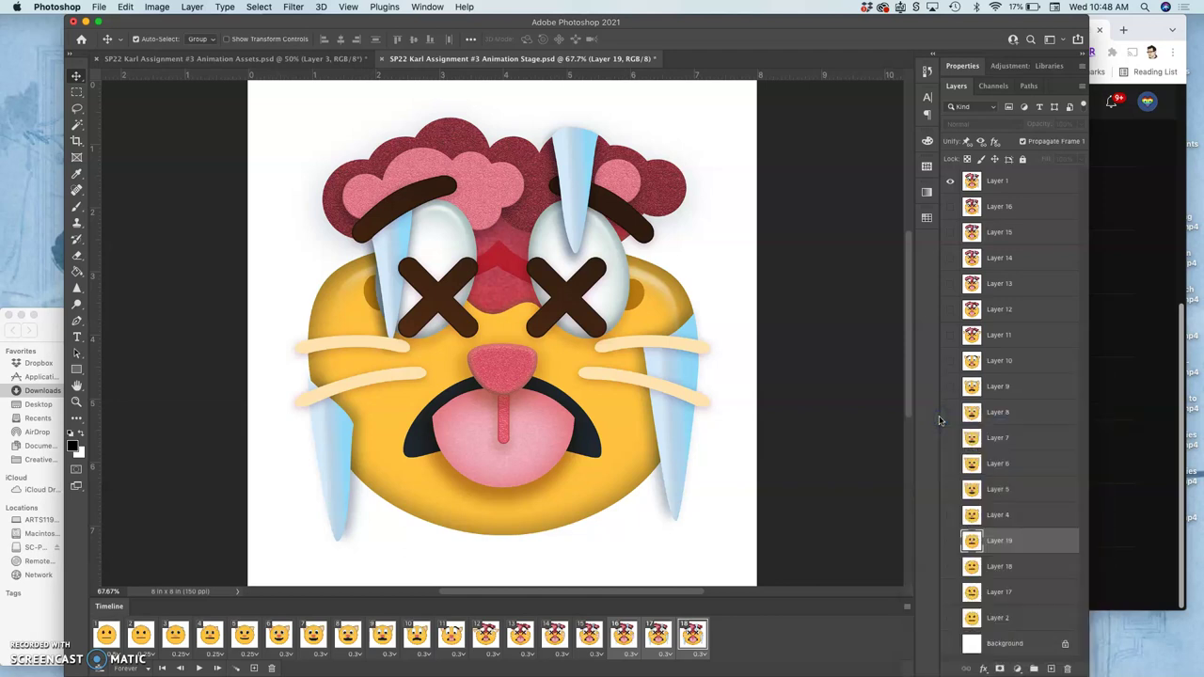
Paste the copied frames at the end of the animation using the Paste After Selection method.
click(907, 607)
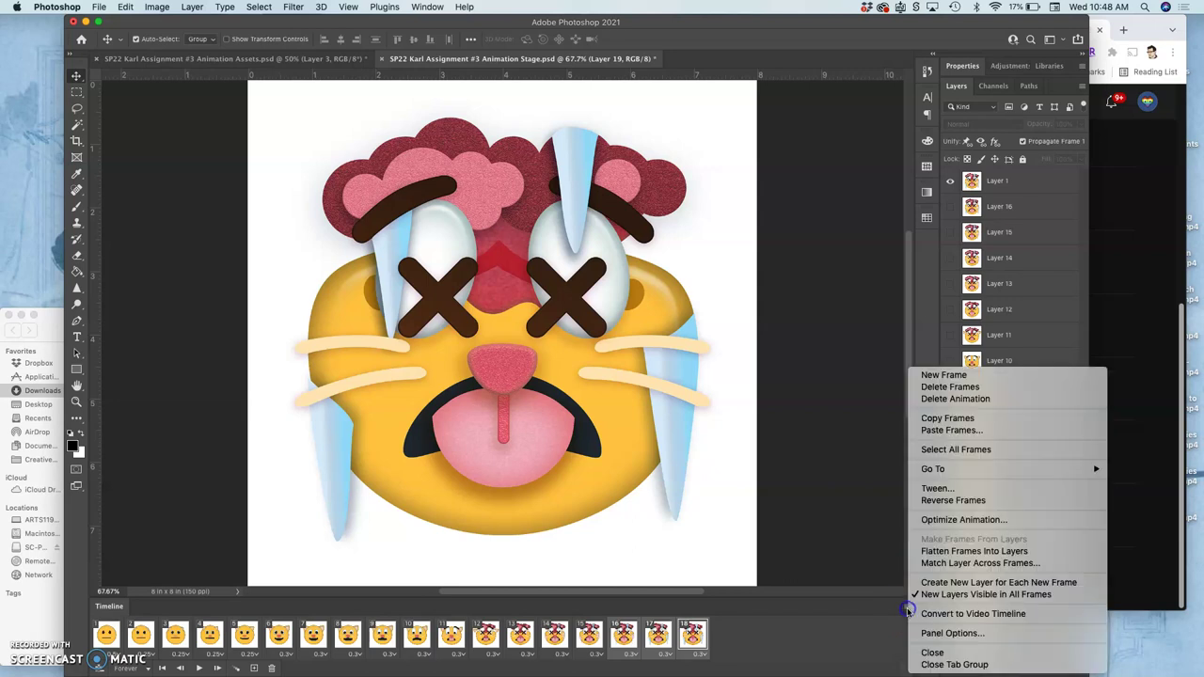
click(934, 431)
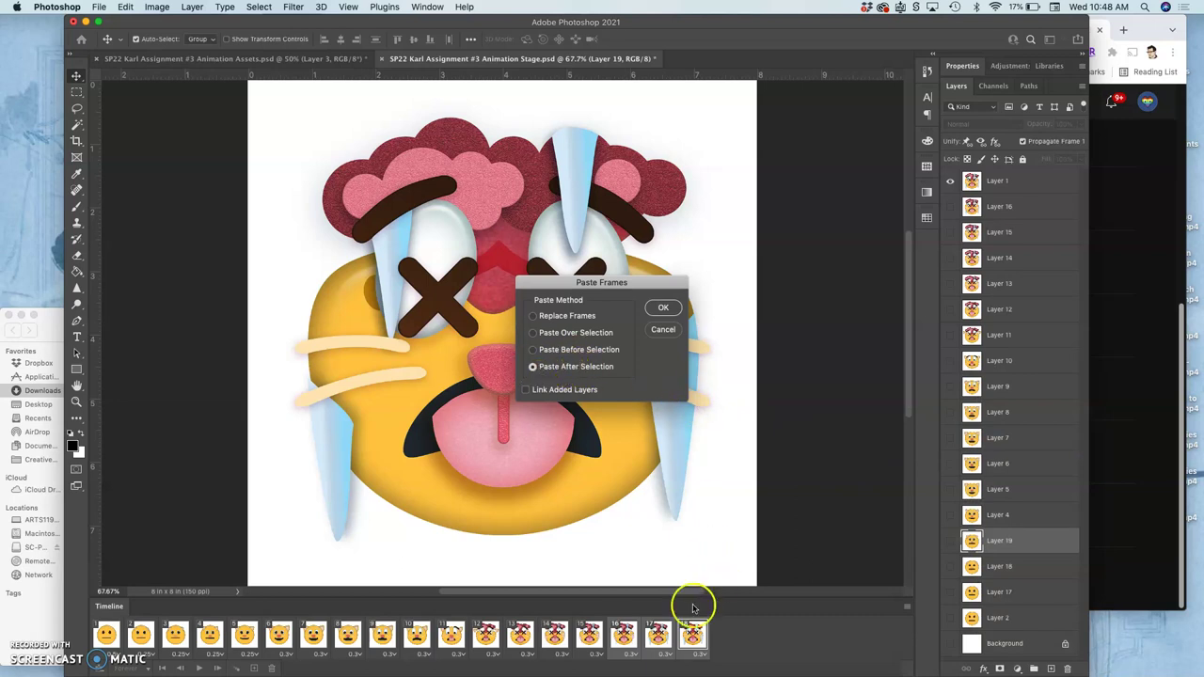
click(662, 308)
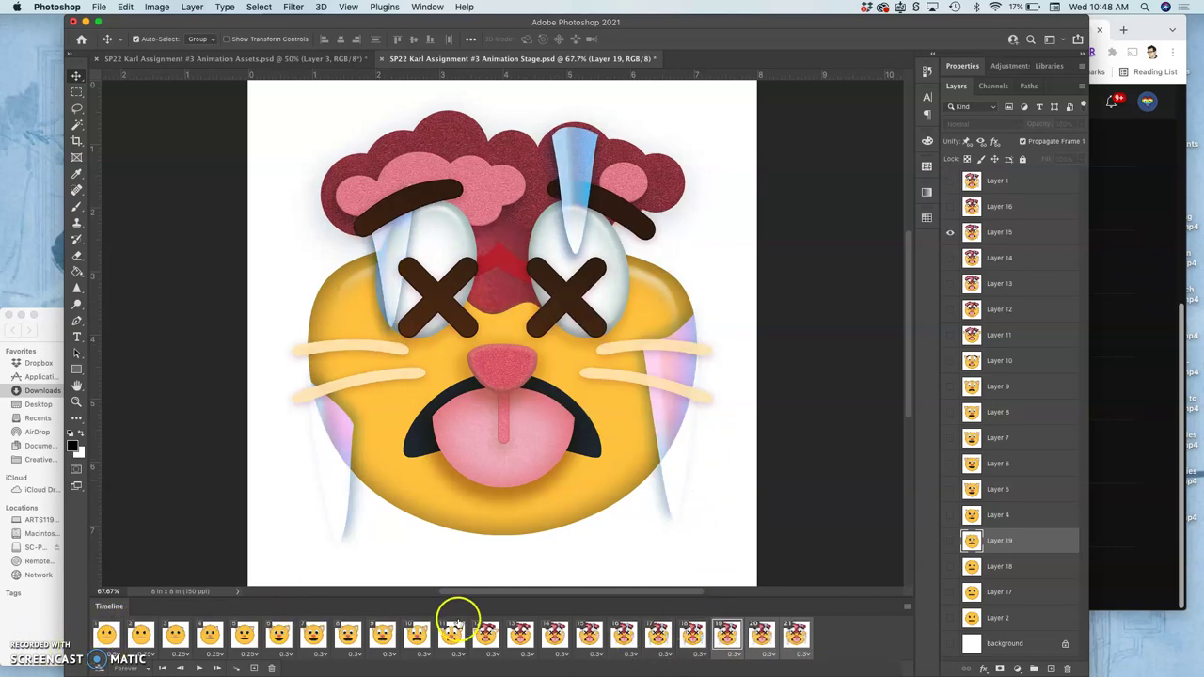
Play the extended animation from frame 1 to check the repeated ending, and stop the playback.
click(107, 633)
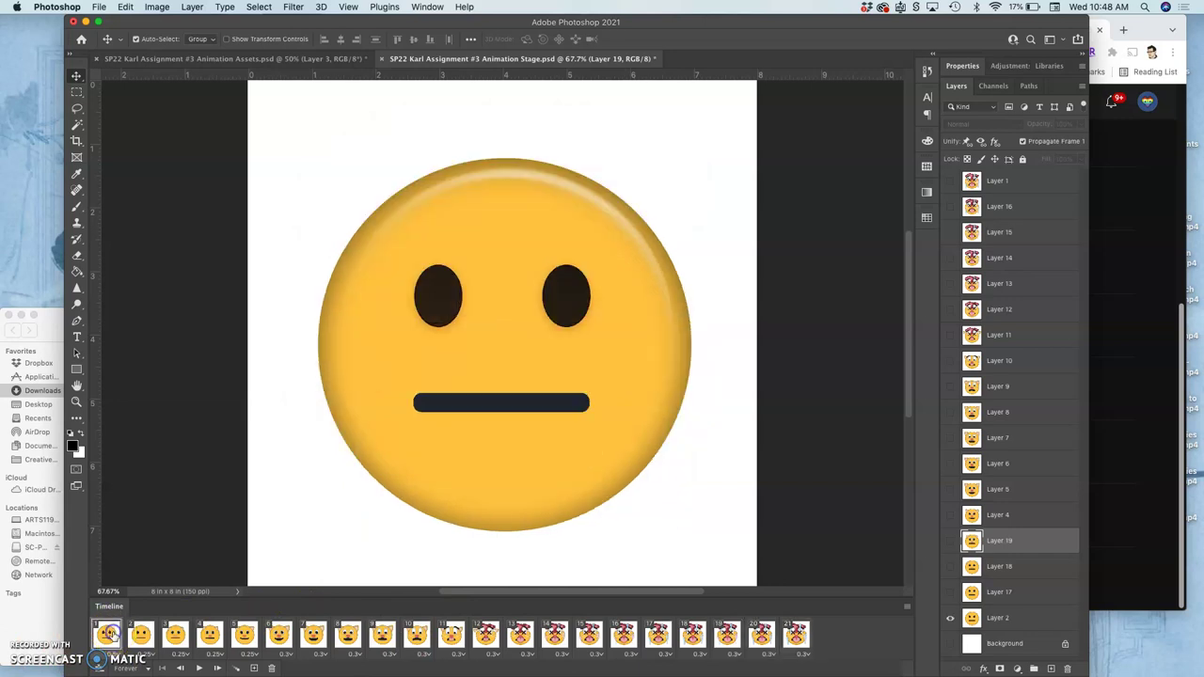
click(198, 668)
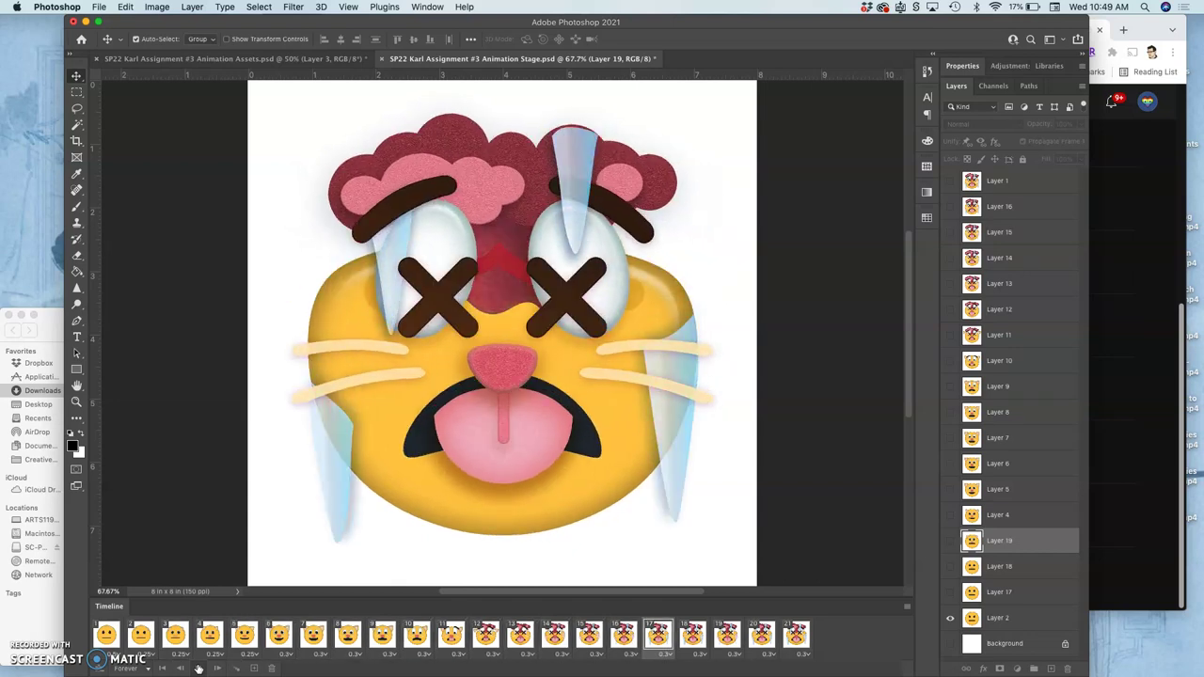
click(199, 668)
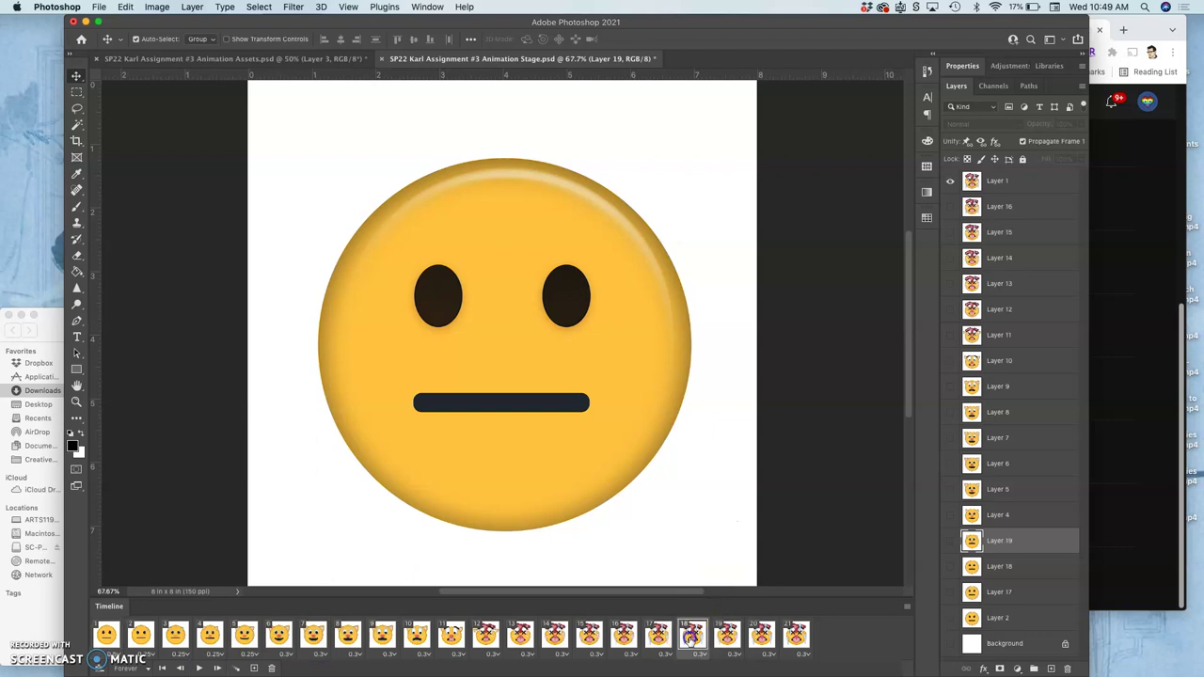
Step through frames 18 to 20 and back to frame 15 to compare the tears and the exploding head.
click(694, 636)
click(723, 638)
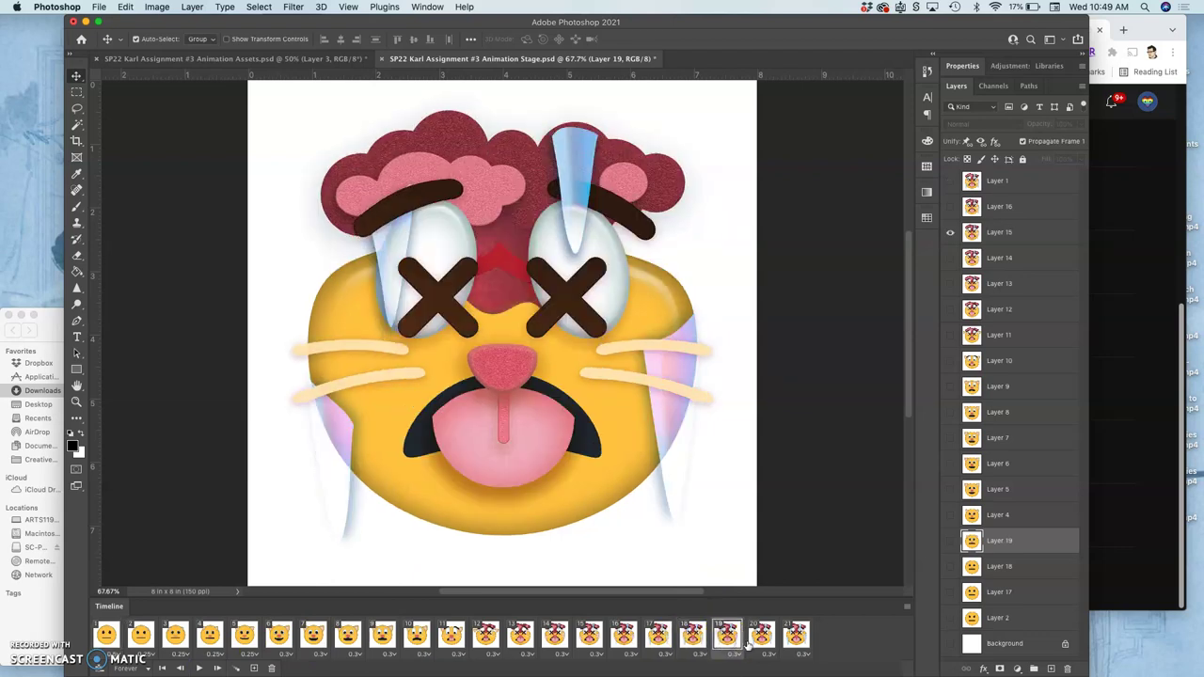
click(762, 636)
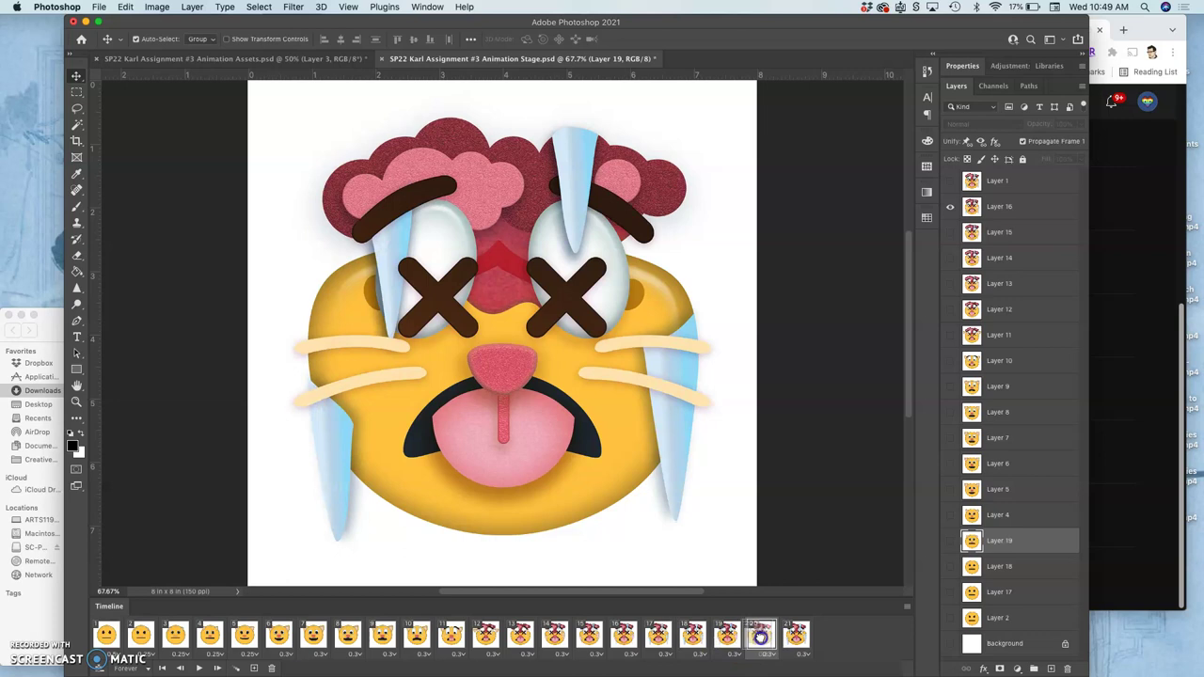
click(760, 637)
mouse_move(750, 637)
mouse_down()
mouse_move(725, 636)
mouse_move(760, 638)
mouse_up()
click(725, 635)
click(694, 635)
click(658, 635)
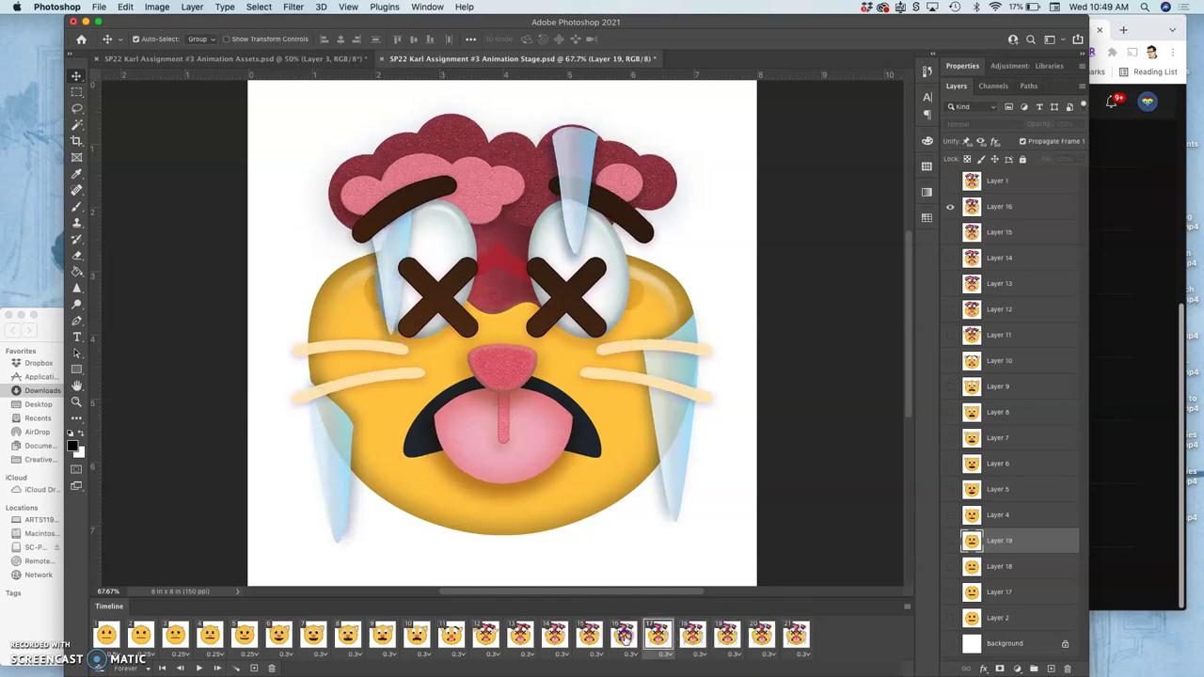
click(624, 636)
click(590, 635)
Step forward from frame 16 to frame 21 to check the order of the repeated ending frames.
click(623, 636)
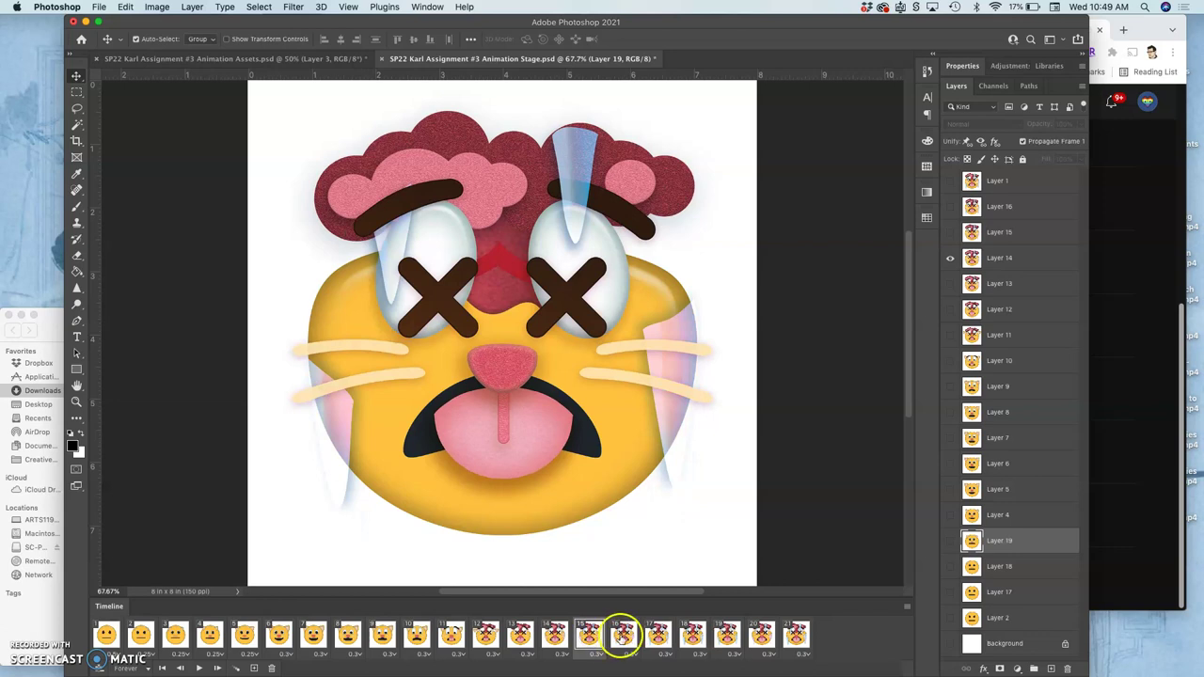
click(657, 635)
click(693, 635)
click(727, 635)
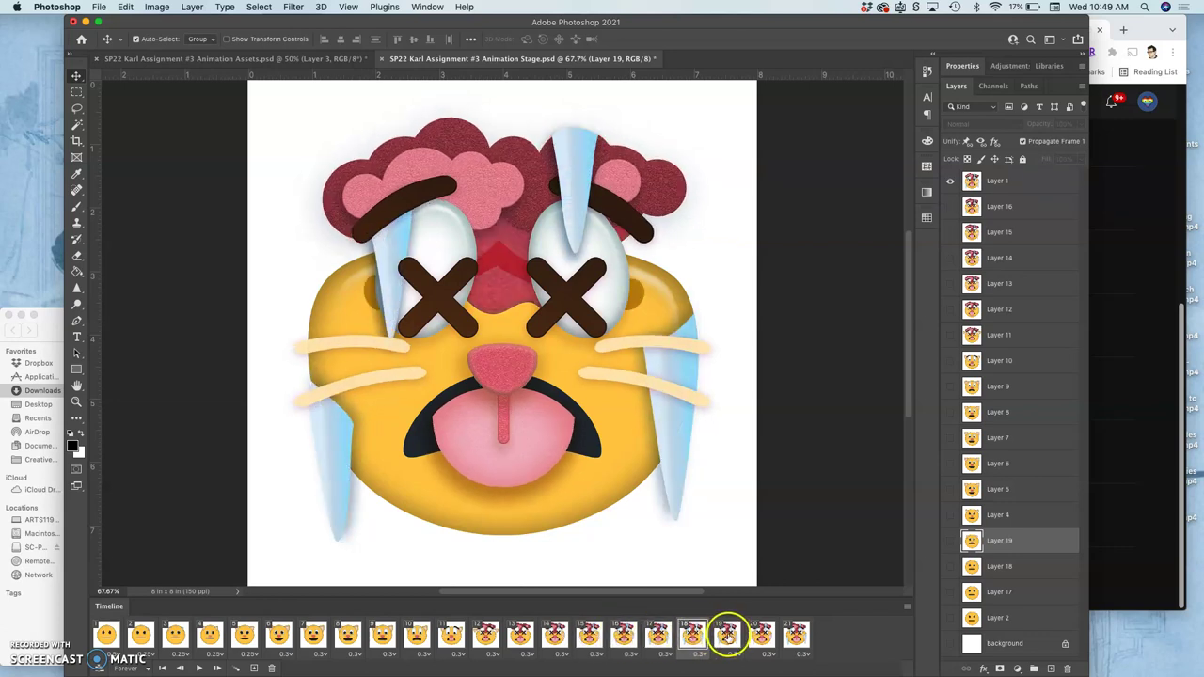
click(760, 636)
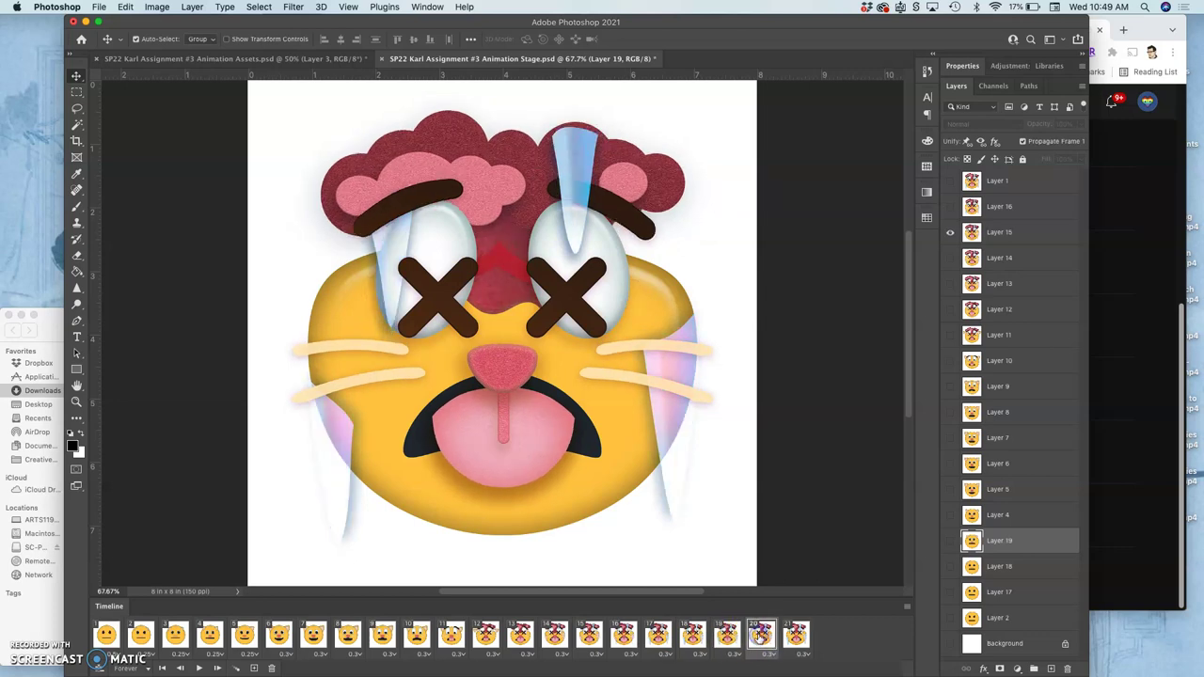
click(796, 637)
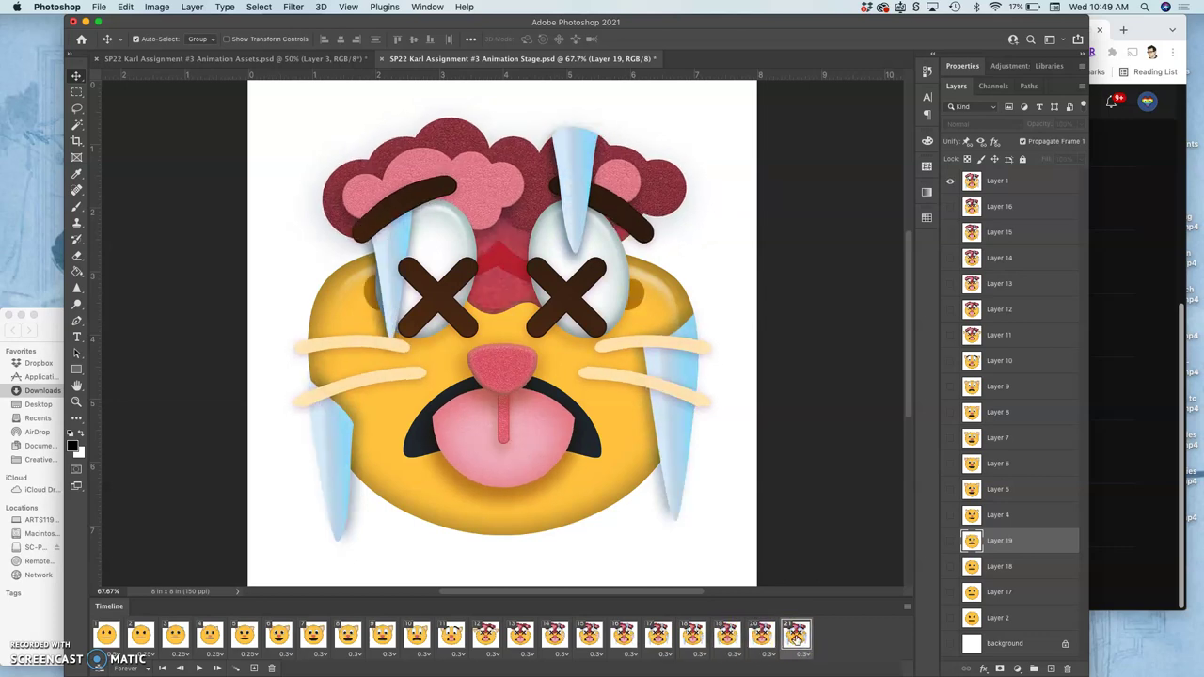
click(761, 637)
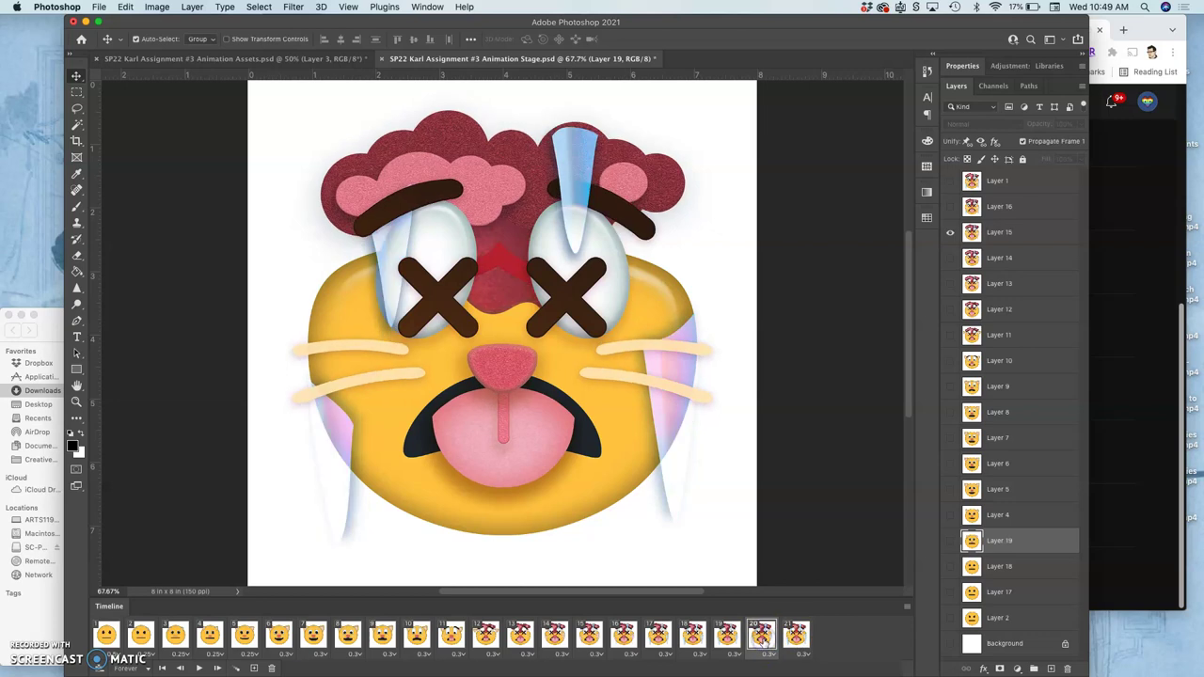
Copy frame 19 and paste it directly behind itself using the Paste After Selection method.
click(728, 637)
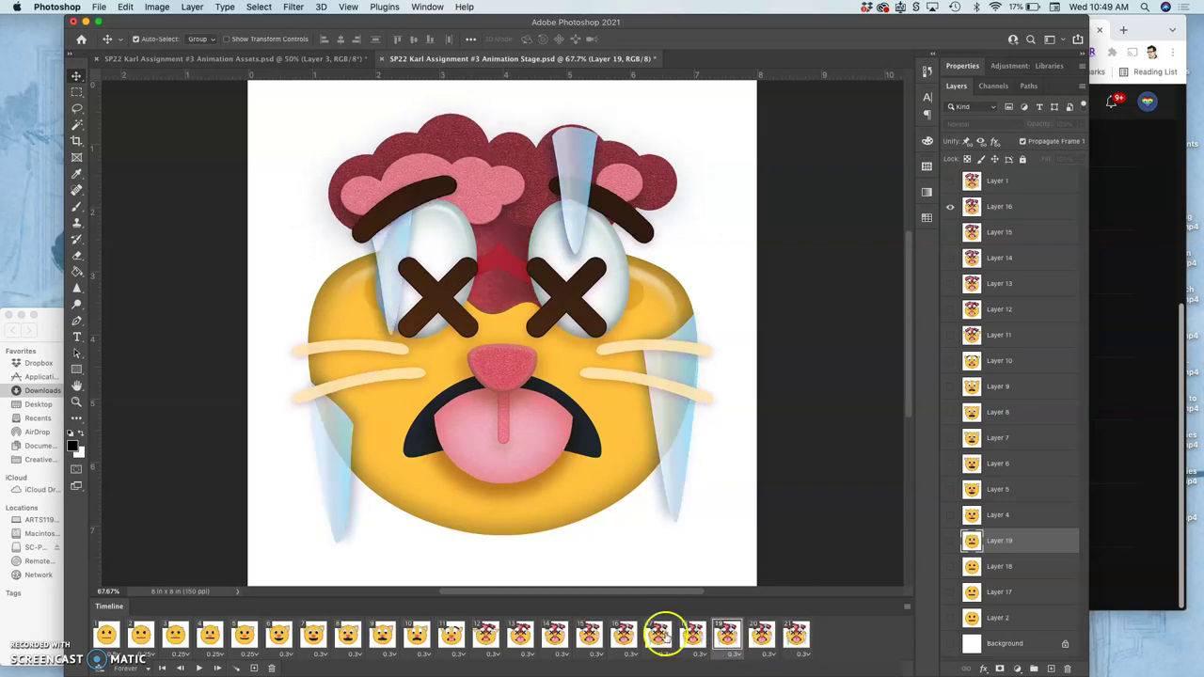
click(907, 607)
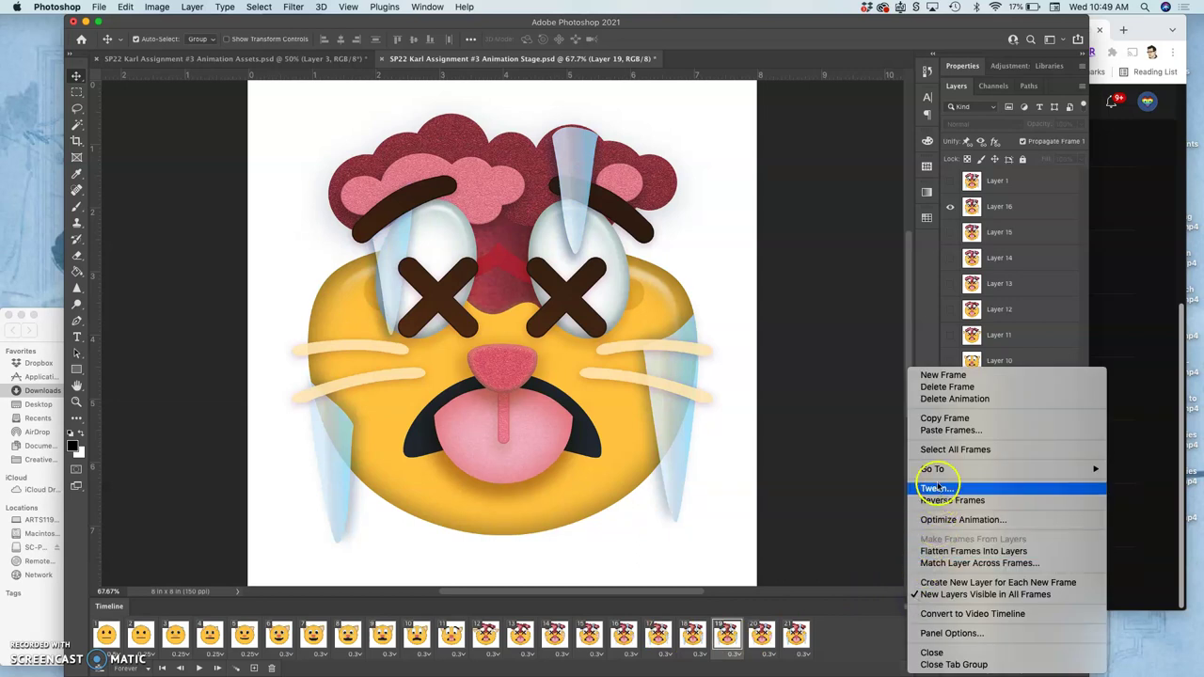
click(941, 418)
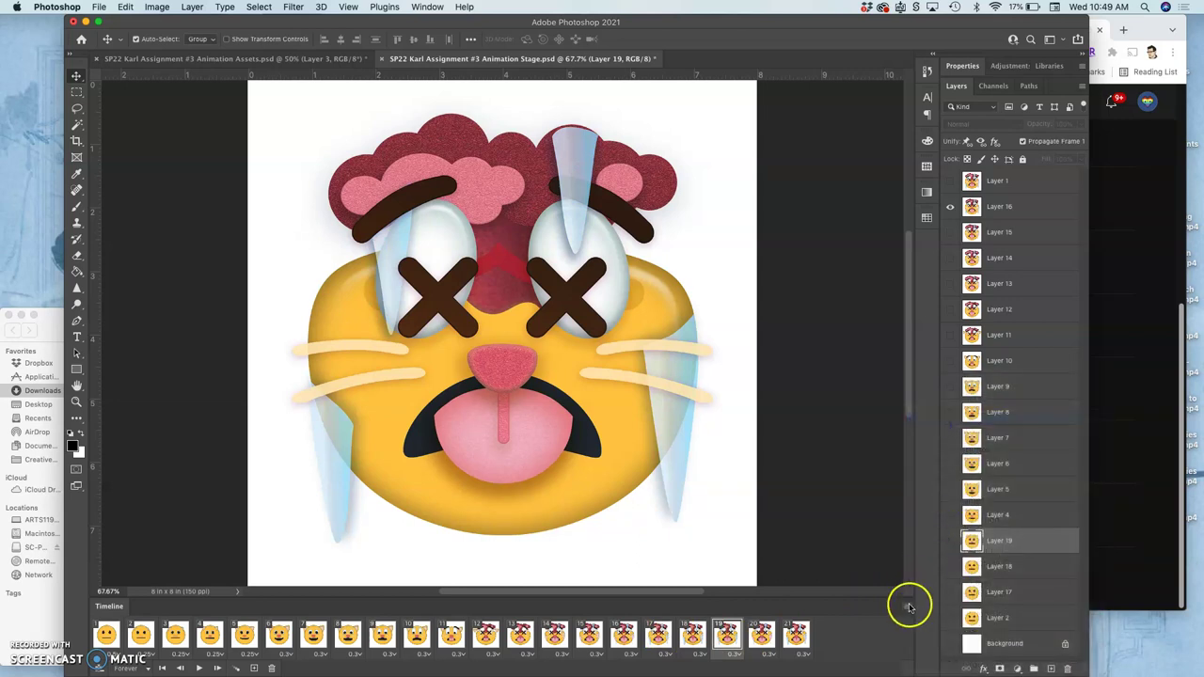
click(906, 607)
click(943, 430)
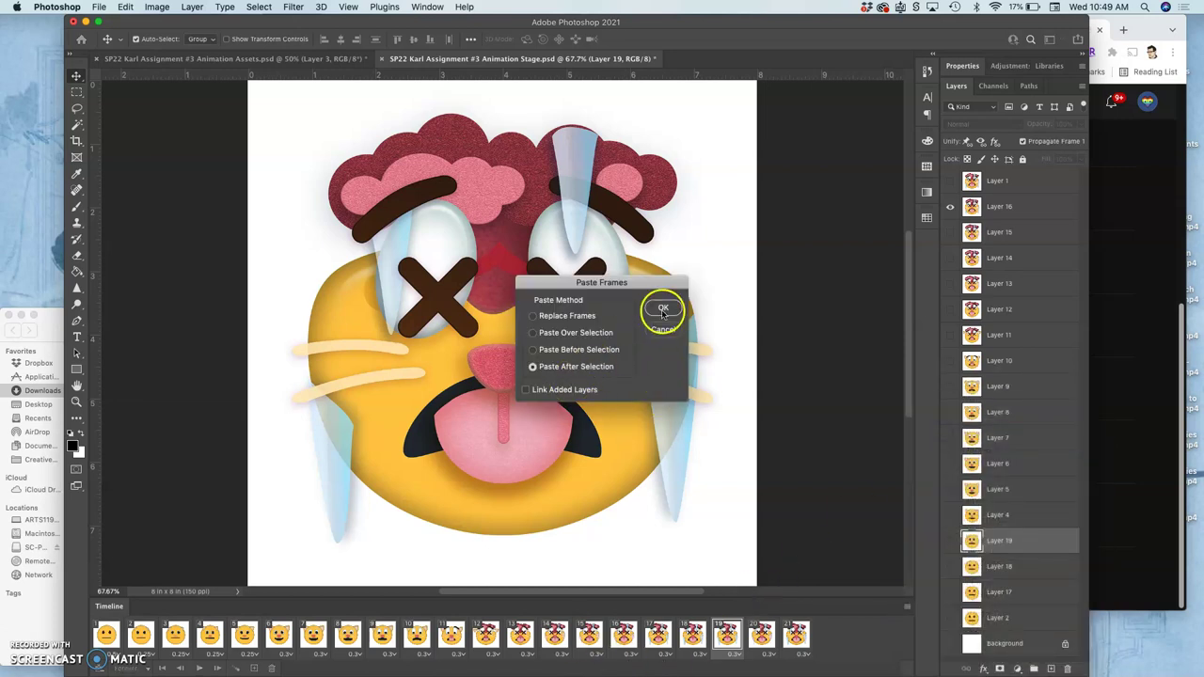
click(663, 309)
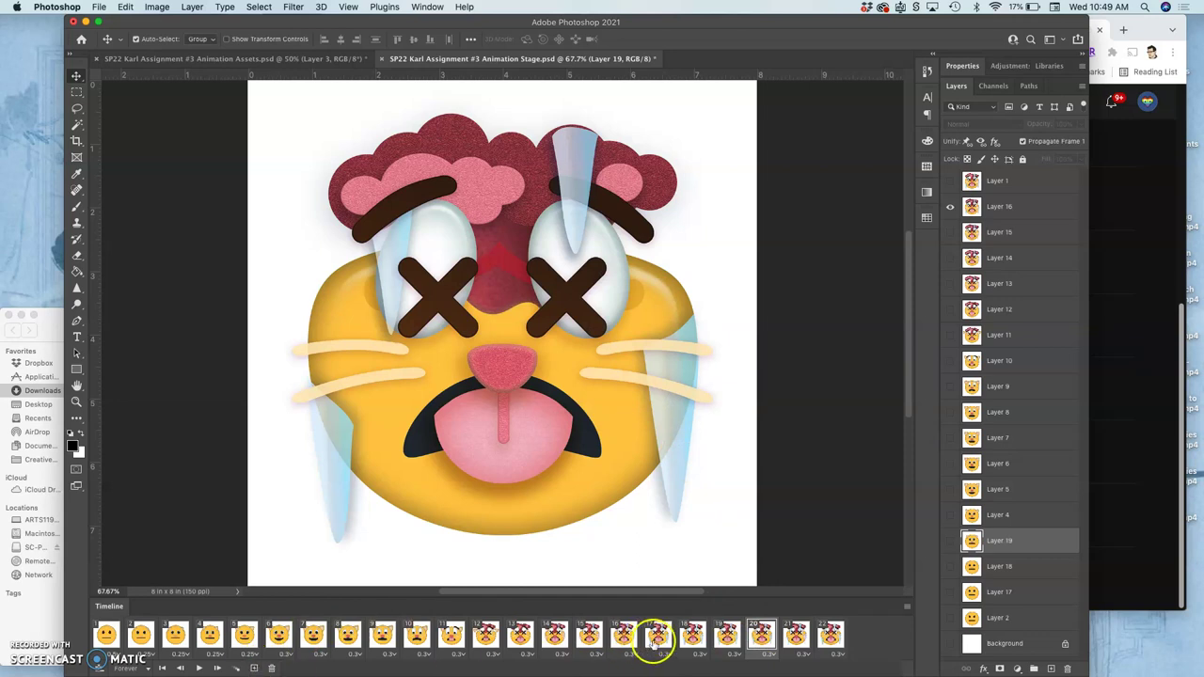
Compare frames 19 to 22 back and forth to check how the pasted frame fits into the ending.
click(806, 637)
click(762, 637)
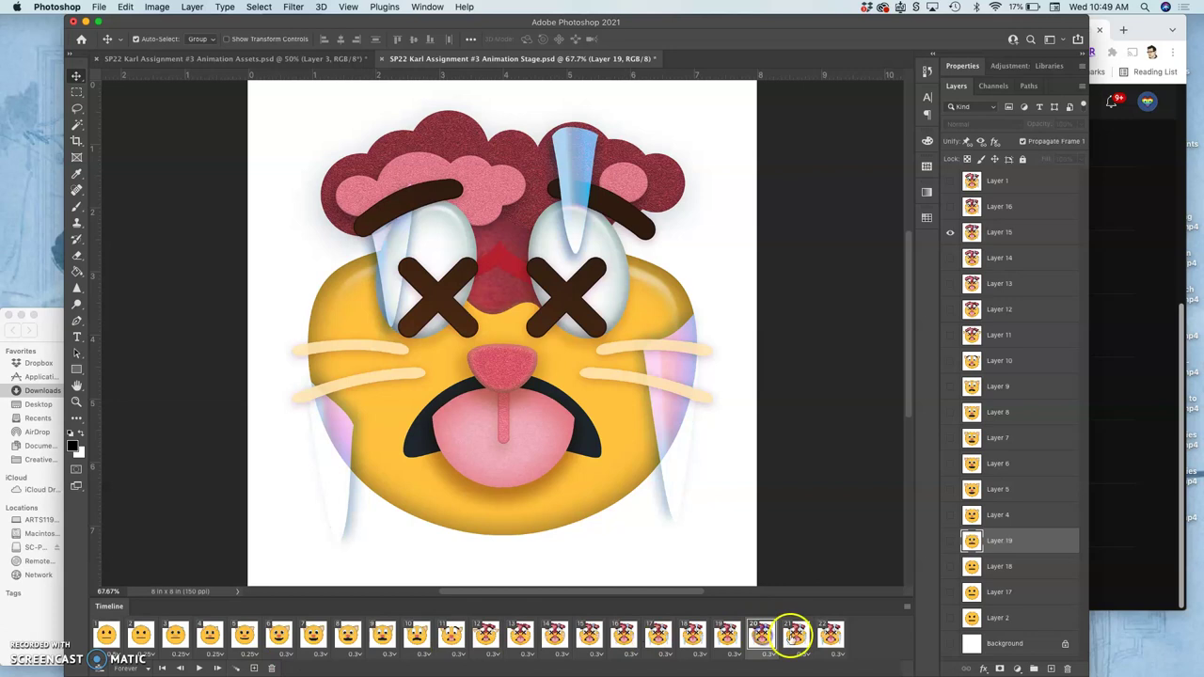
click(795, 637)
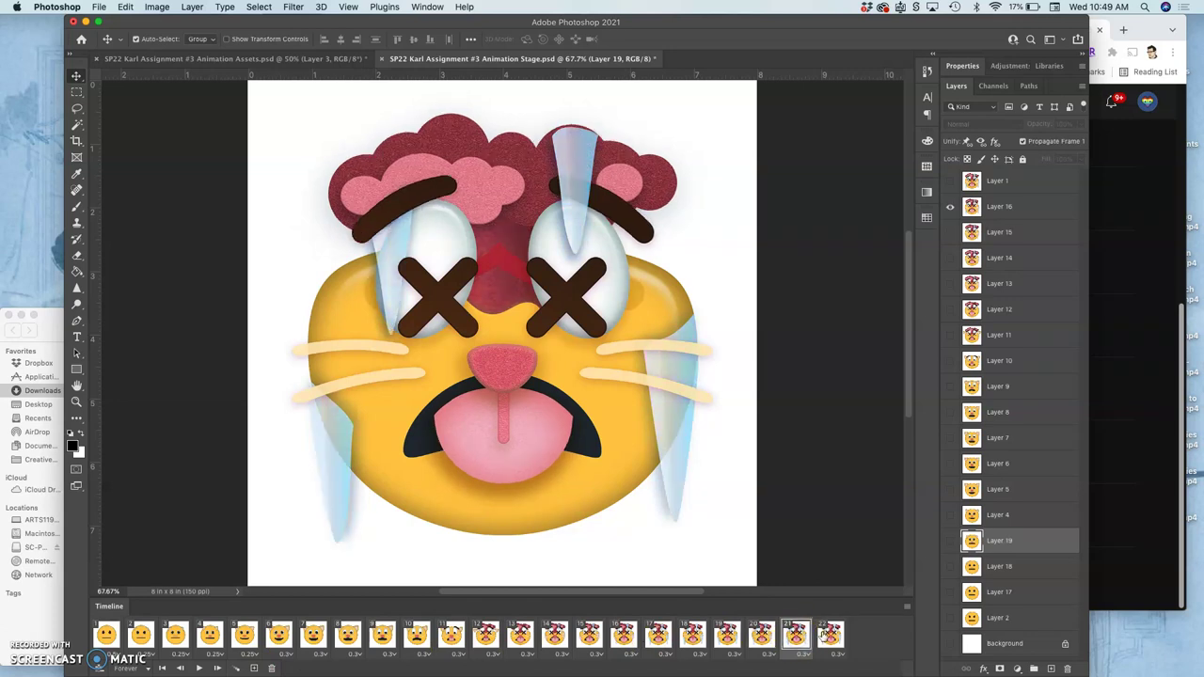
click(826, 636)
click(795, 637)
click(762, 637)
click(729, 637)
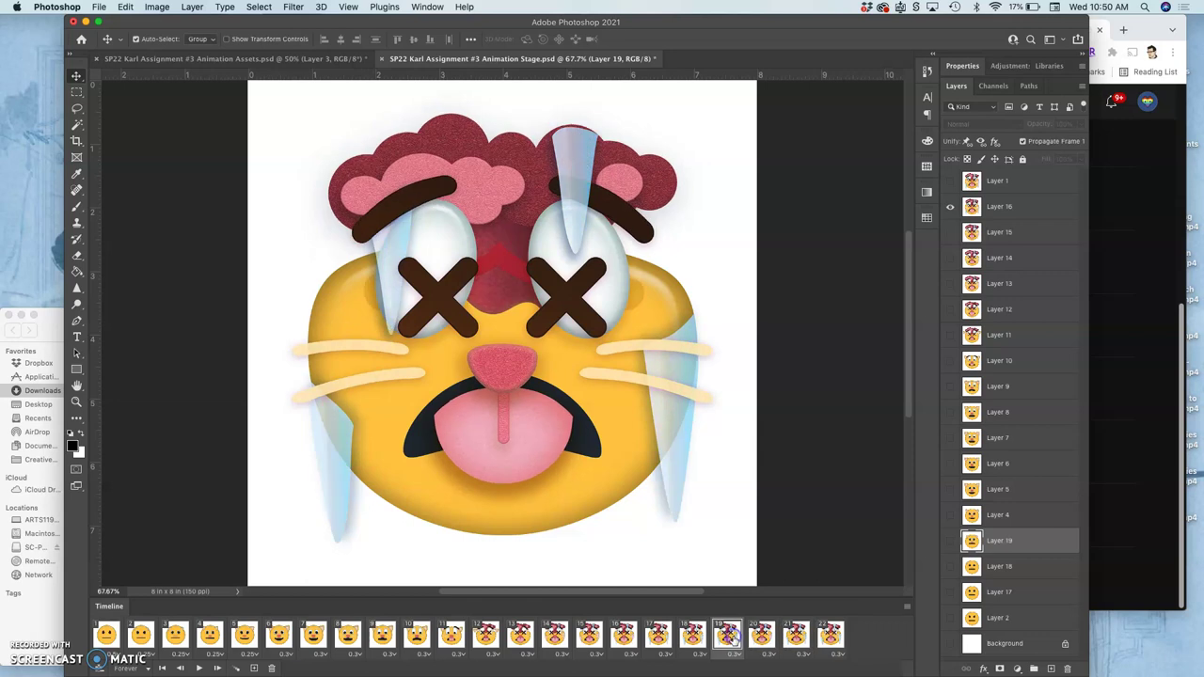
Review frames 14 to 18 back and forth, and play the animation to check the extended ending.
click(694, 637)
click(663, 637)
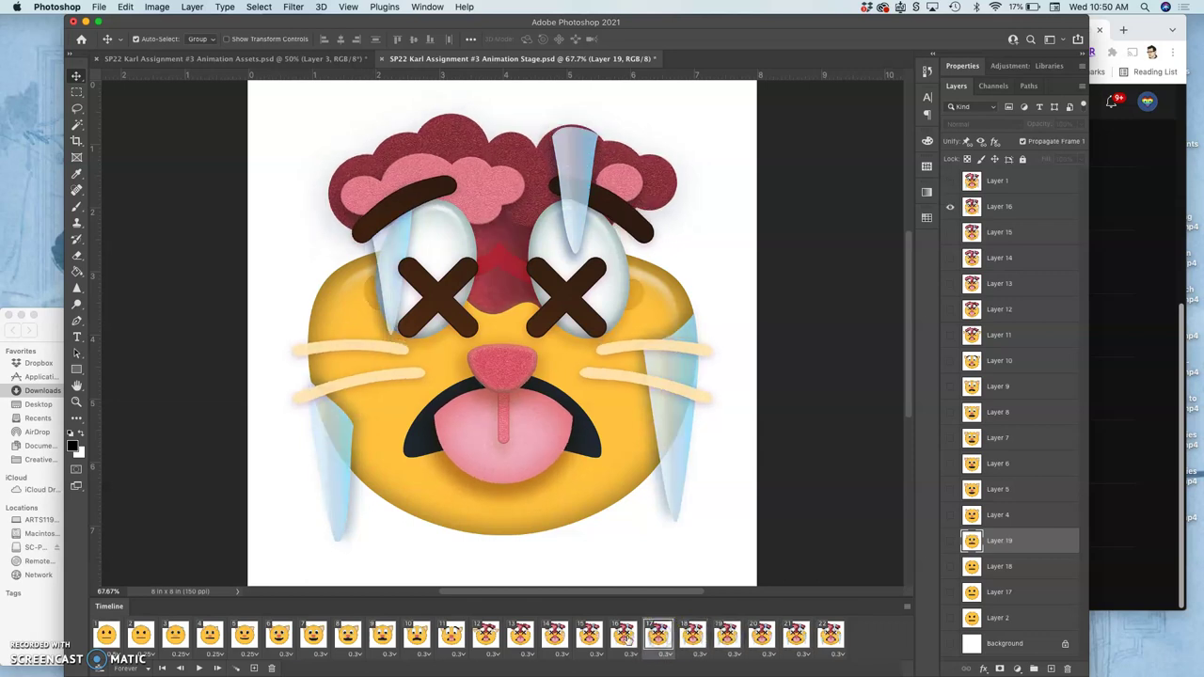
click(625, 637)
click(591, 636)
click(557, 637)
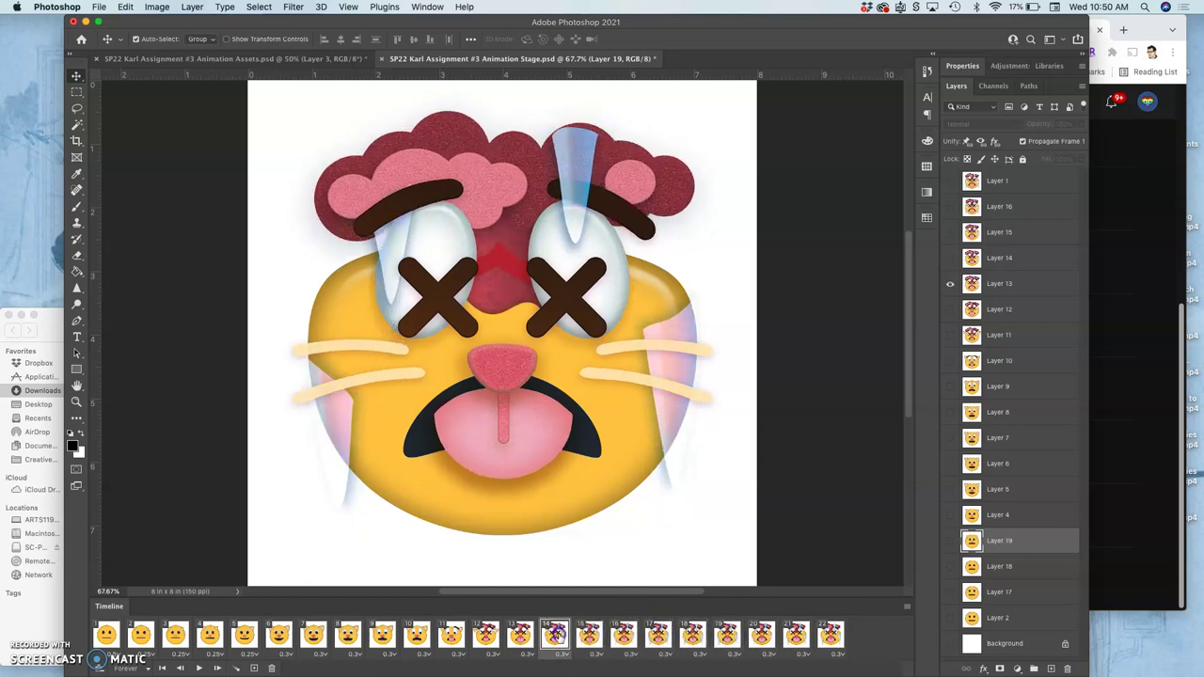
click(585, 637)
click(625, 637)
click(656, 637)
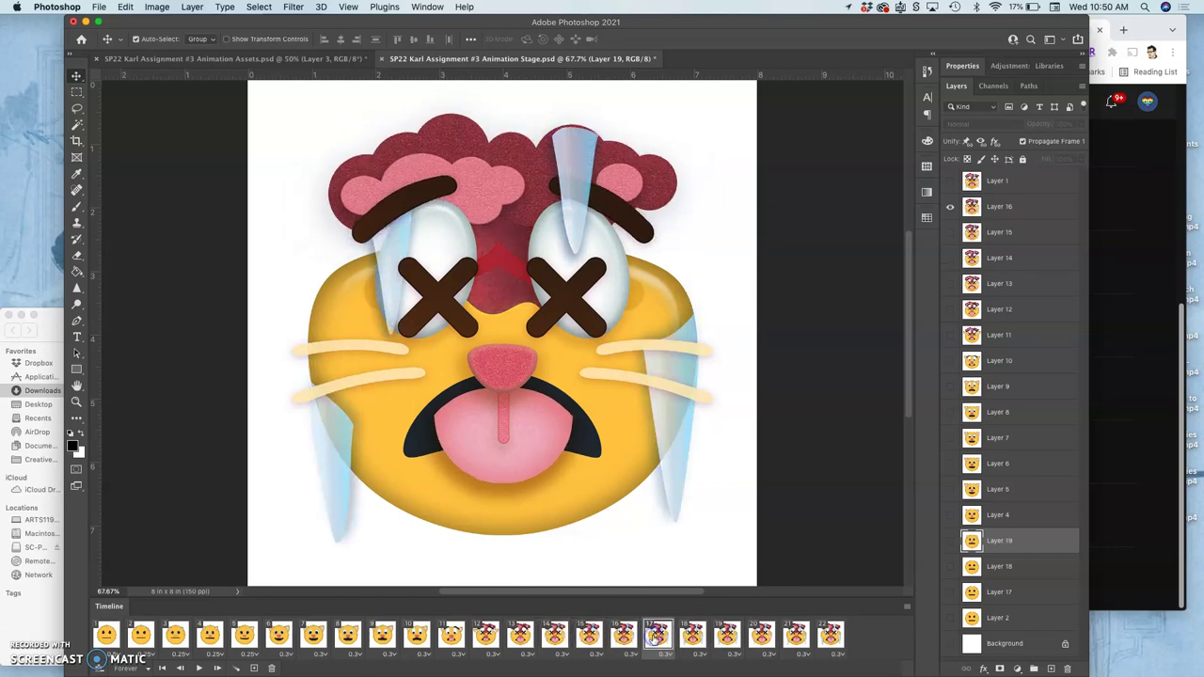
click(620, 635)
click(200, 668)
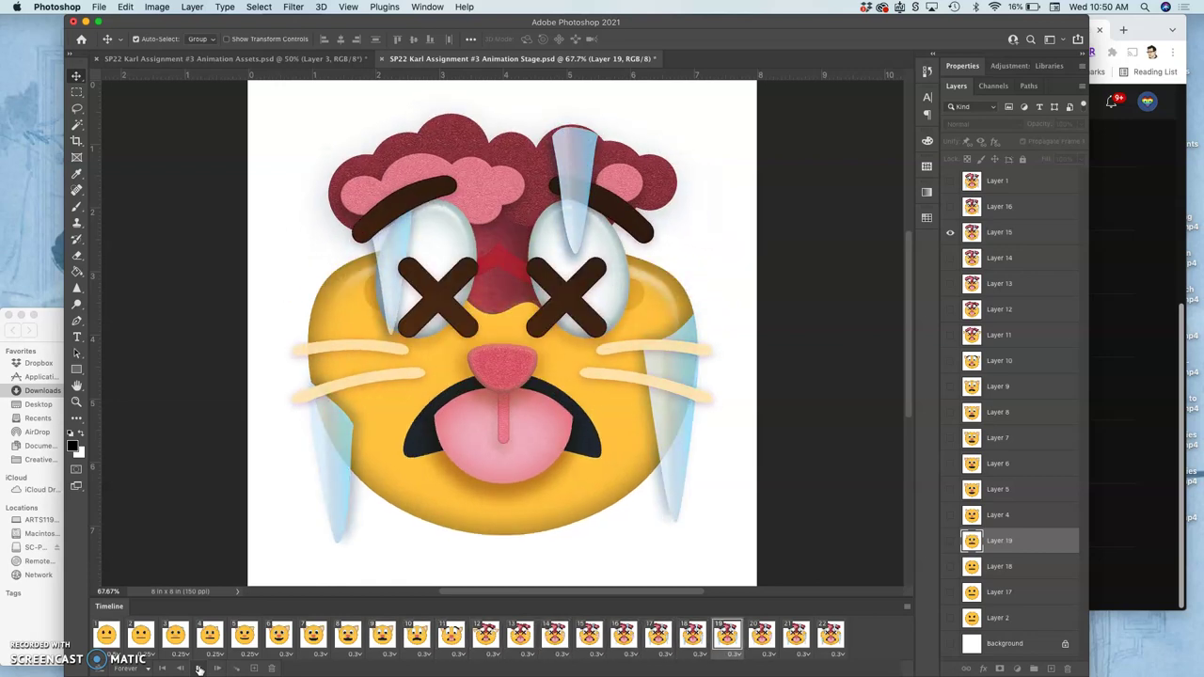
Compare frames 1 and 2 to examine the change from the plain face to the face with ears.
click(101, 634)
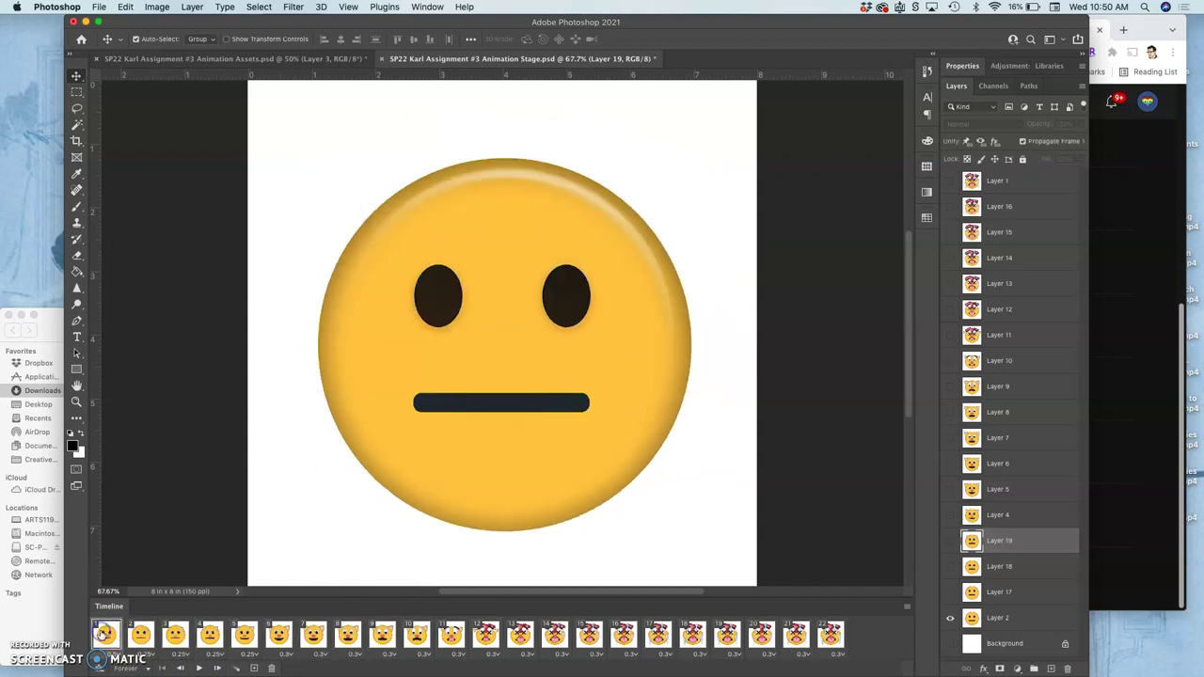
click(141, 636)
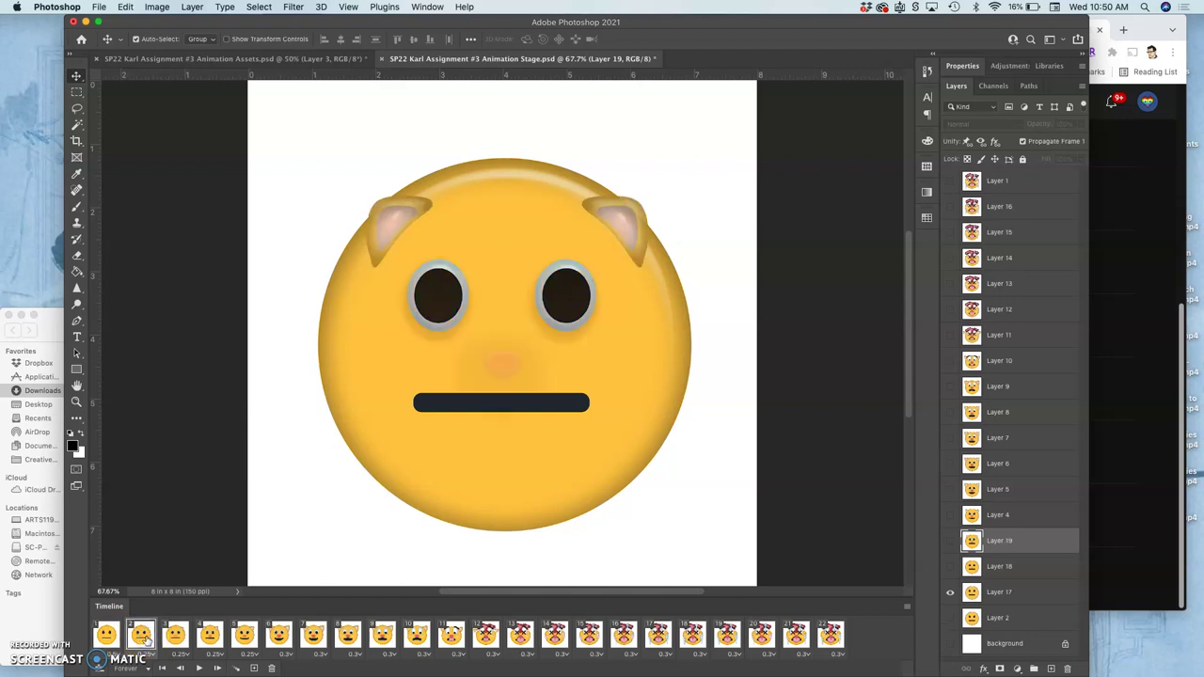
click(107, 637)
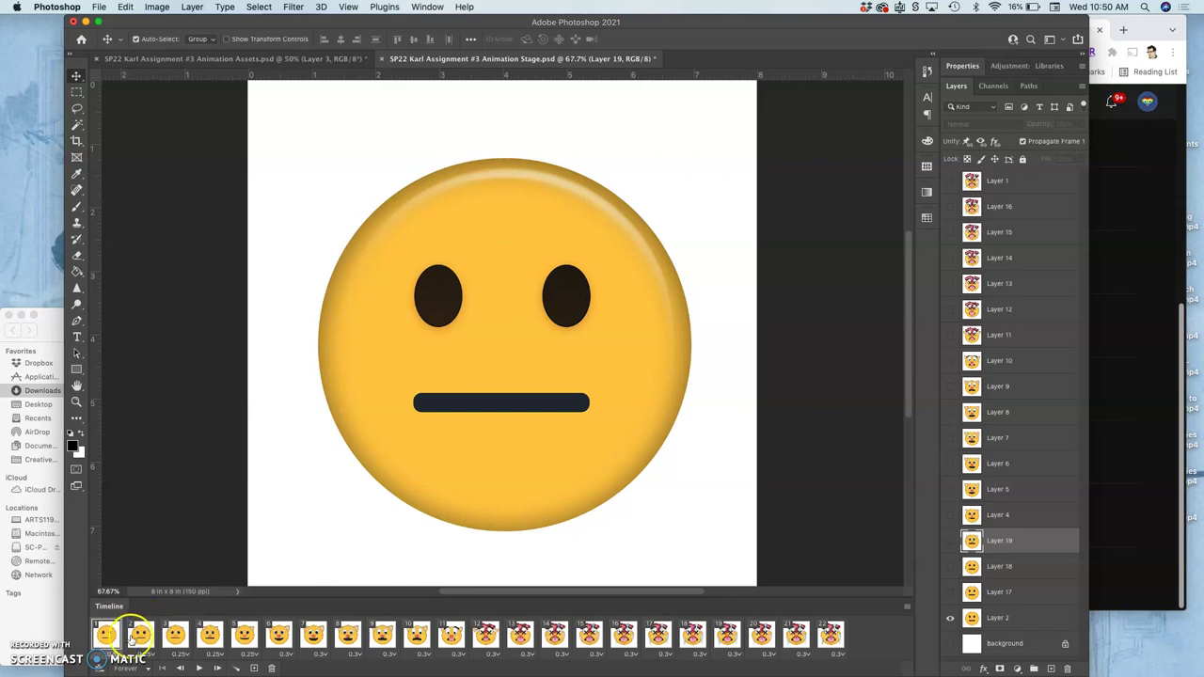
click(140, 637)
click(140, 636)
Tween between frames 1 and 2 with one added frame, applied to all layers with position, opacity and effects.
click(109, 637)
click(139, 637)
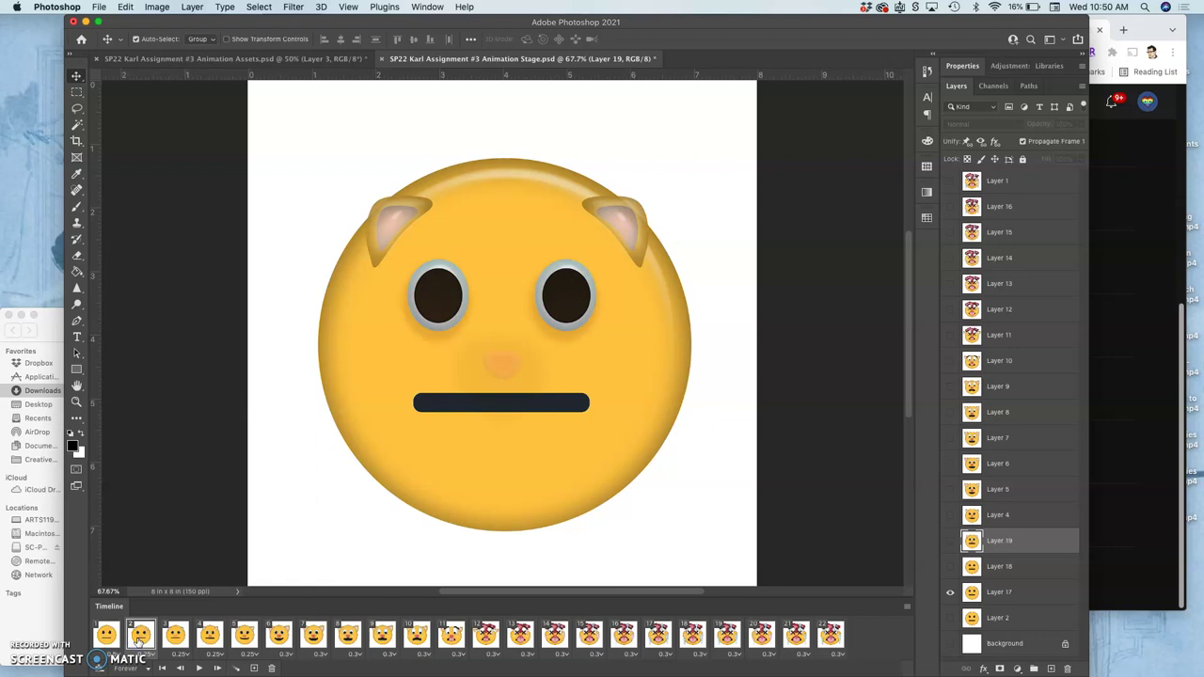
click(236, 669)
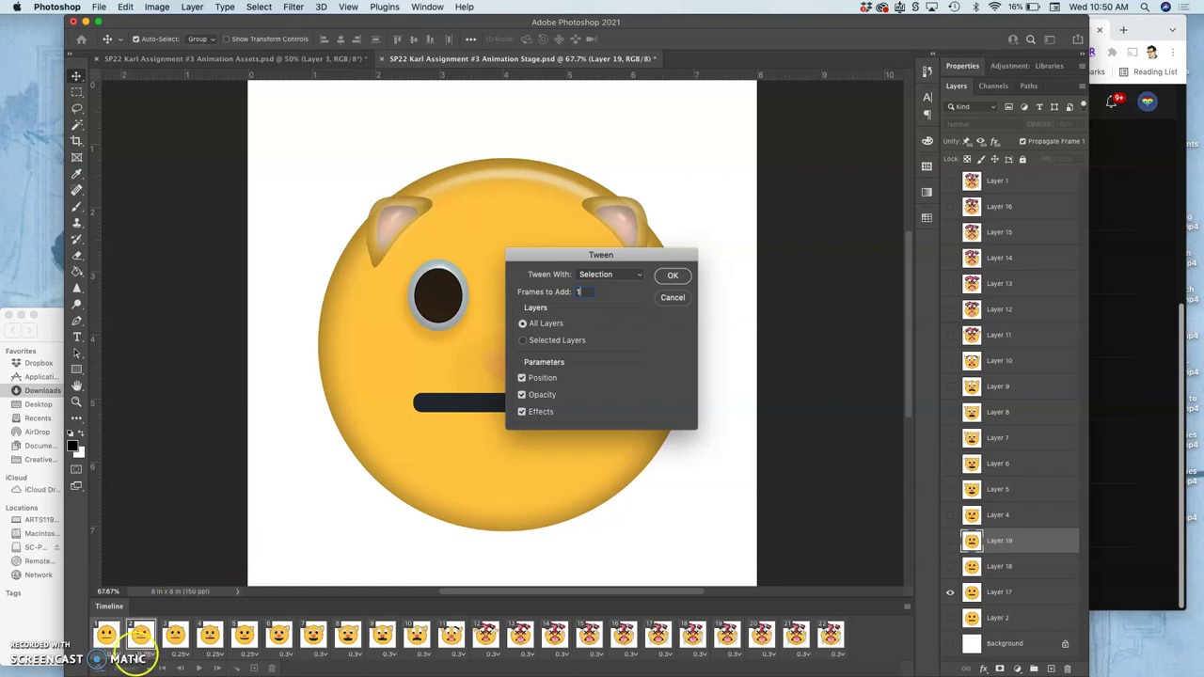
click(672, 277)
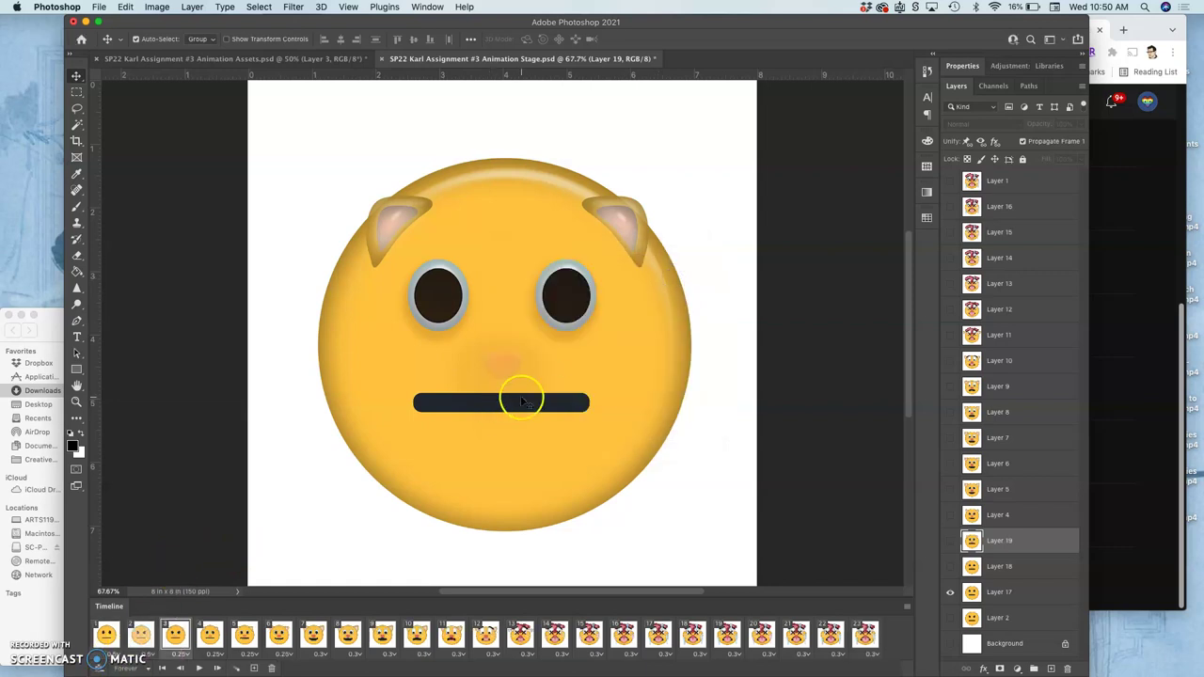
Compare the tweened frame 2 with its neighbours and set Layer 2's opacity to 100% in it.
click(142, 636)
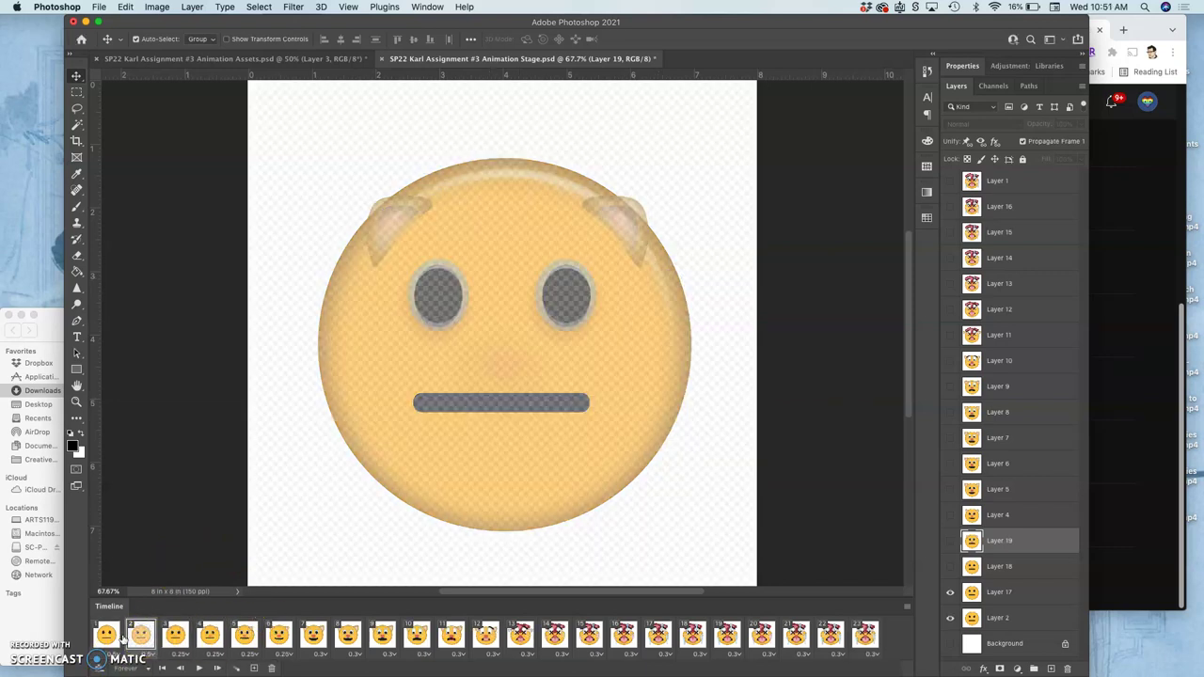
click(107, 636)
click(174, 637)
click(142, 637)
click(993, 617)
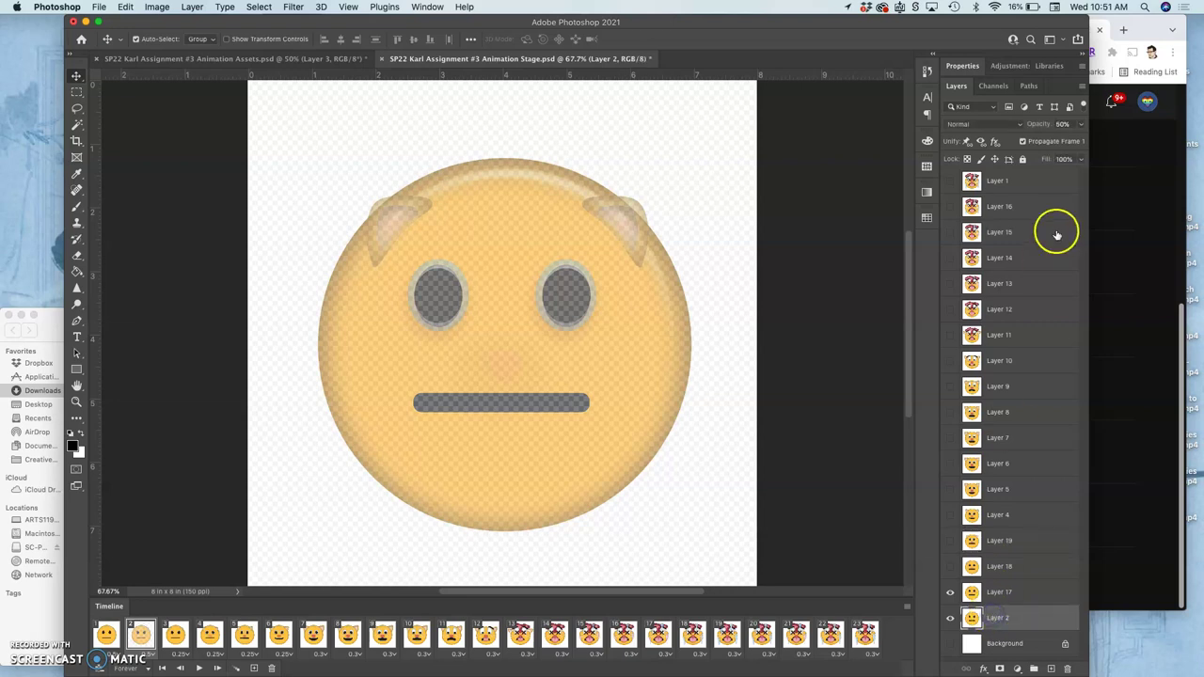
click(1082, 128)
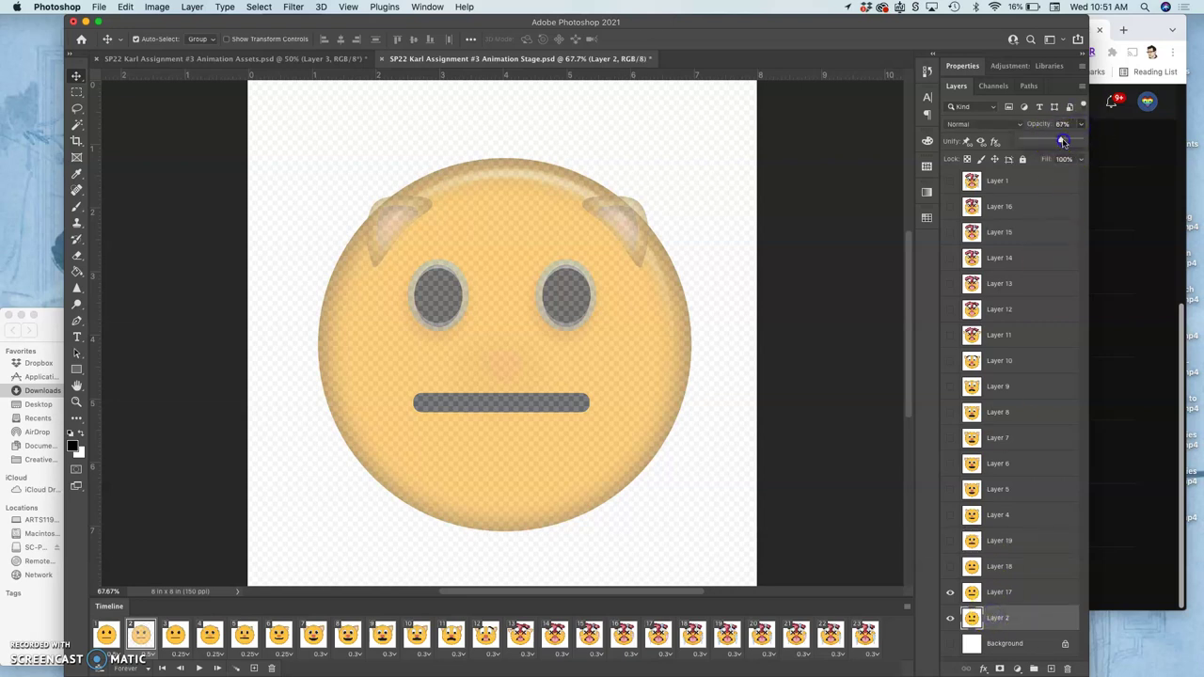
drag(1063, 141, 1104, 156)
Check frames 1 to 3 in sequence and set Layer 17's opacity to 23% in frame 2.
click(105, 635)
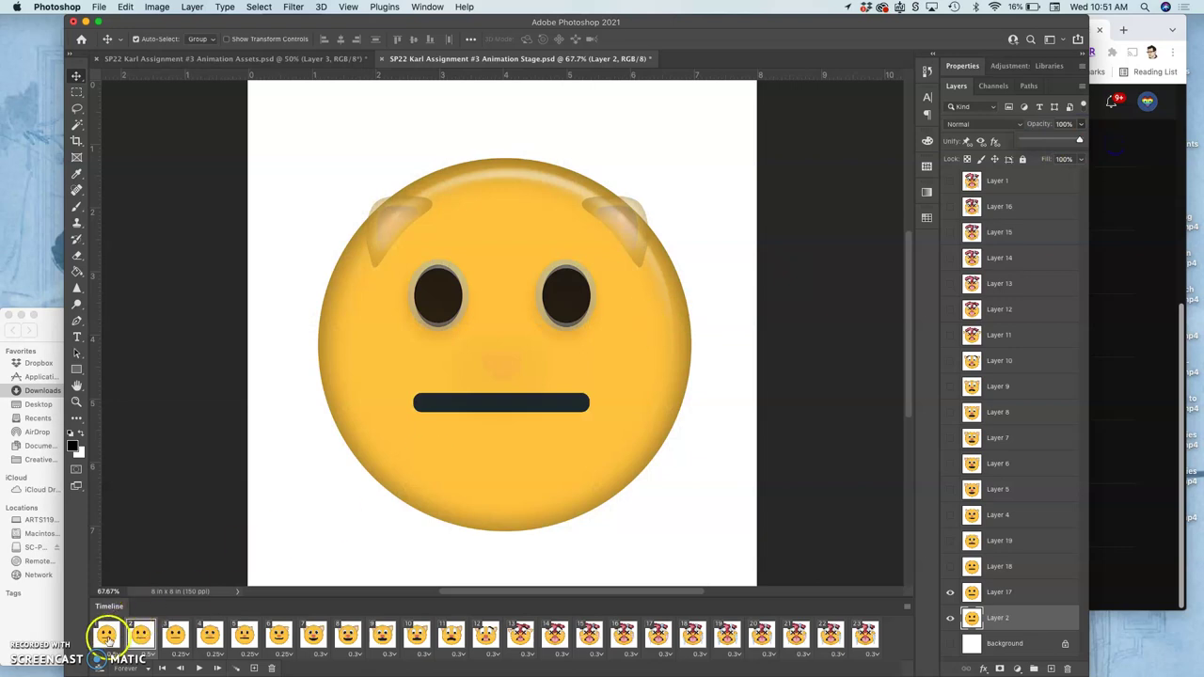
click(139, 636)
click(173, 636)
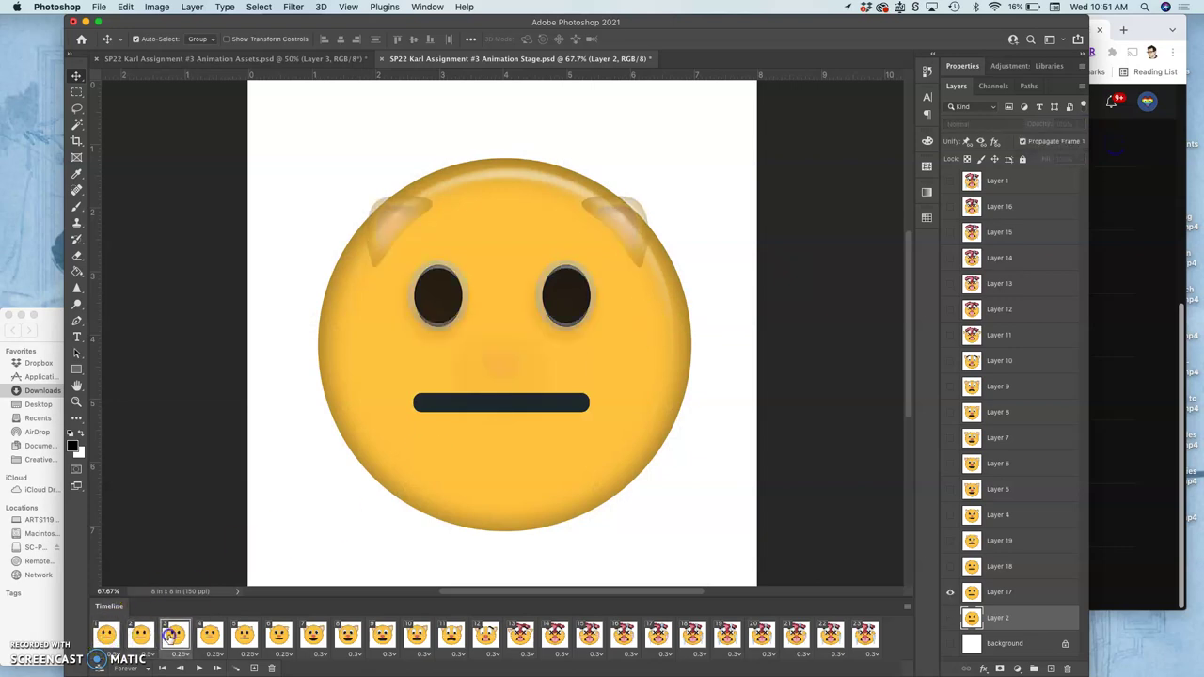
click(140, 636)
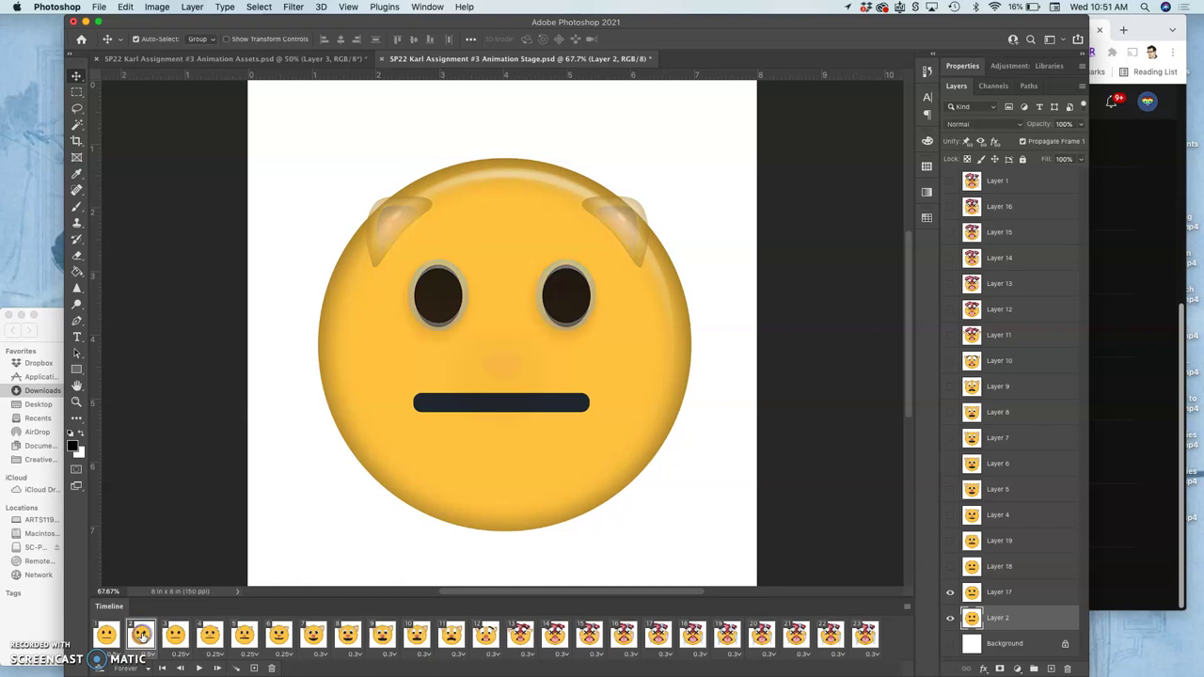
click(1001, 592)
click(1083, 126)
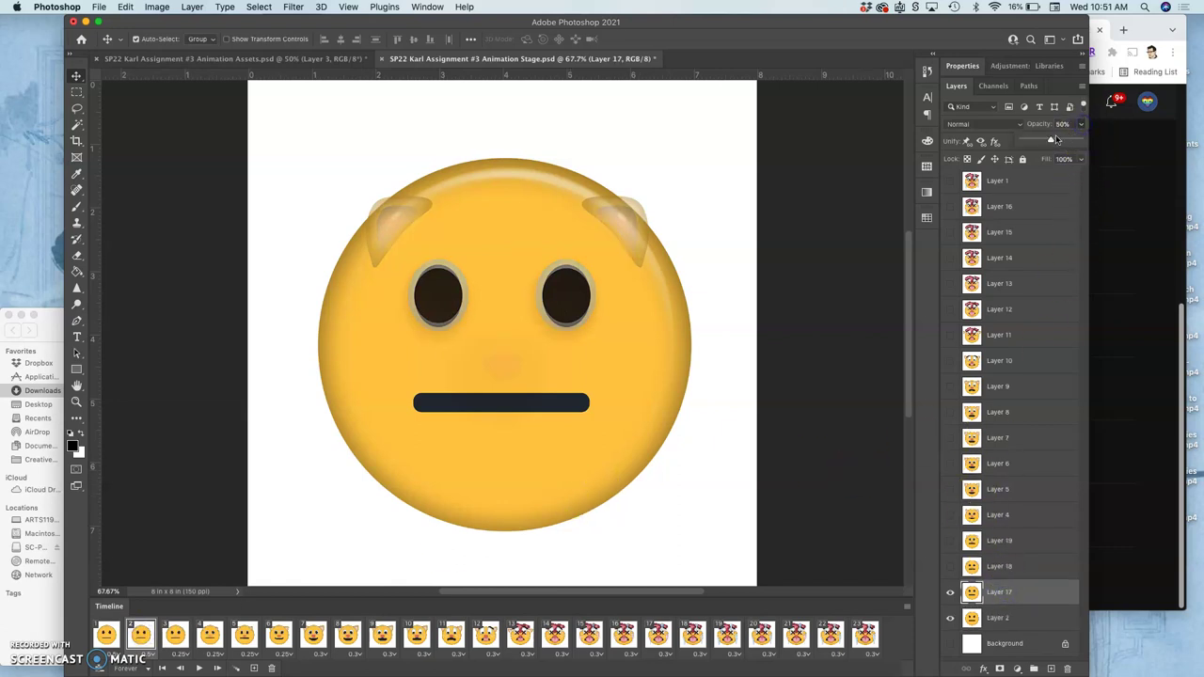
mouse_move(1051, 141)
mouse_down()
mouse_move(1063, 141)
mouse_move(1037, 142)
mouse_up()
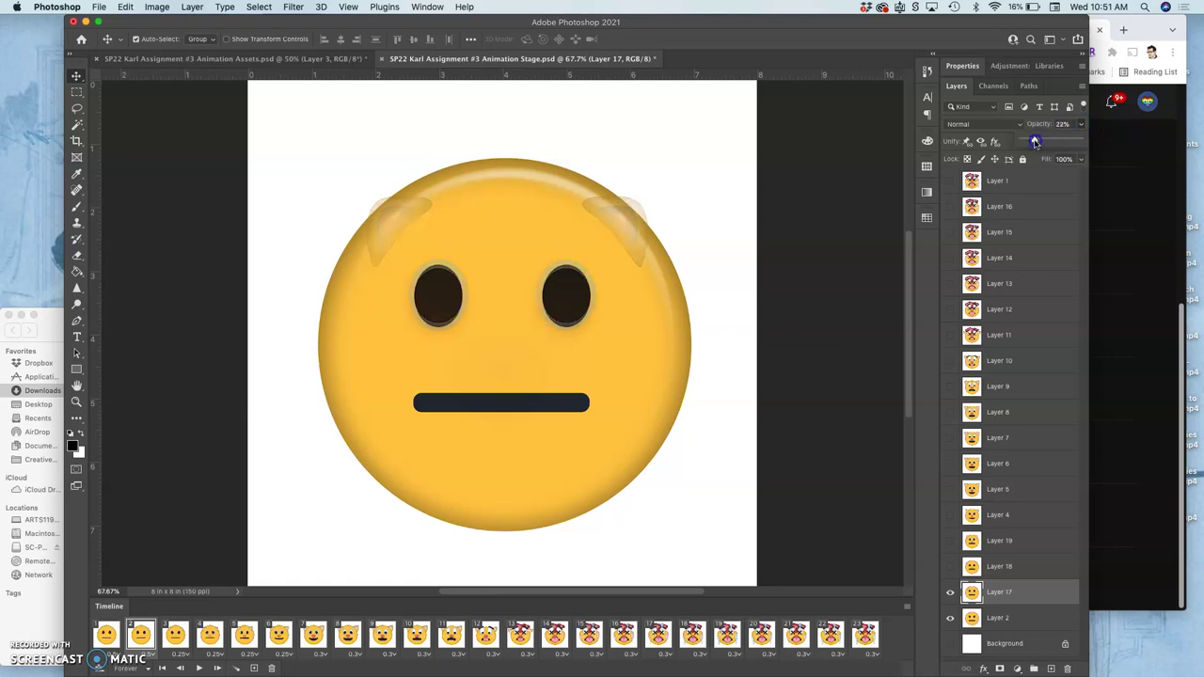
drag(1035, 142, 1036, 142)
Set frame 2's delay to 0.5 seconds and play the animation from frame 1.
click(152, 654)
click(153, 583)
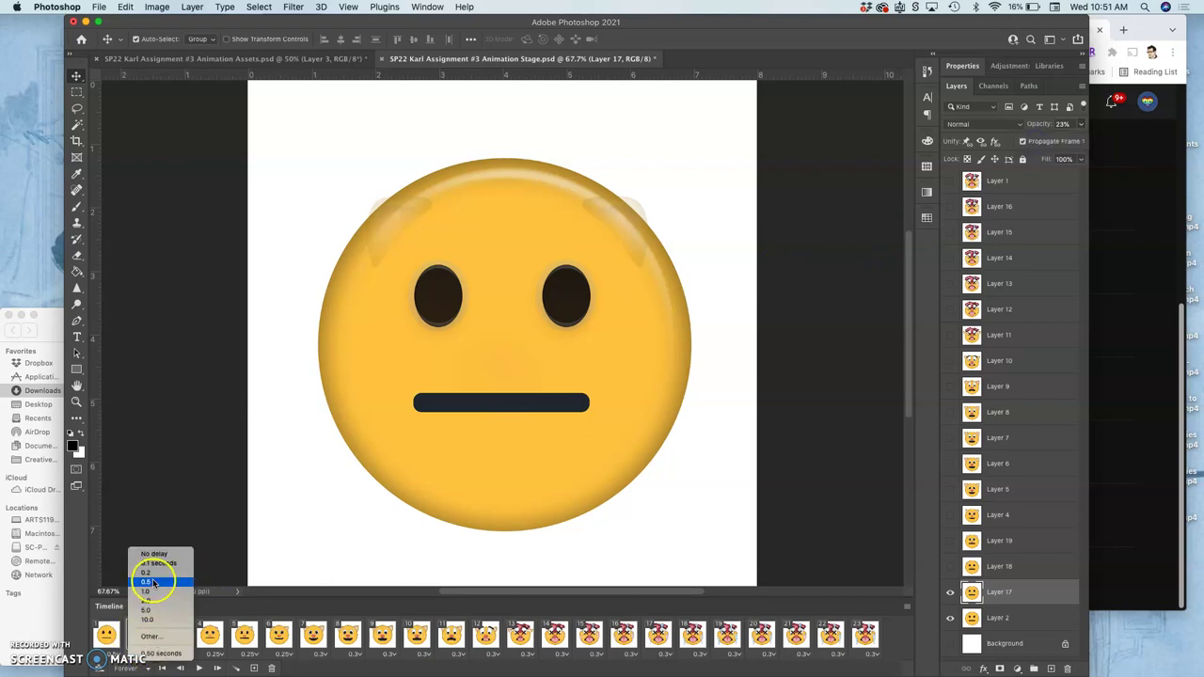
click(107, 634)
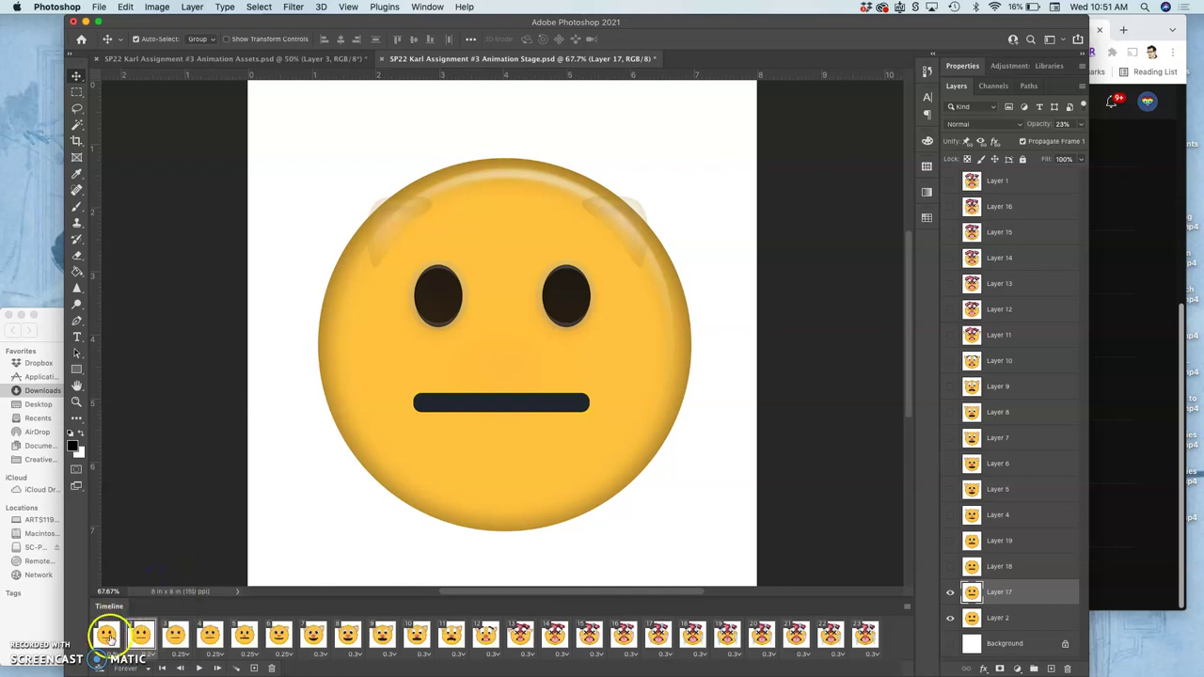
click(199, 668)
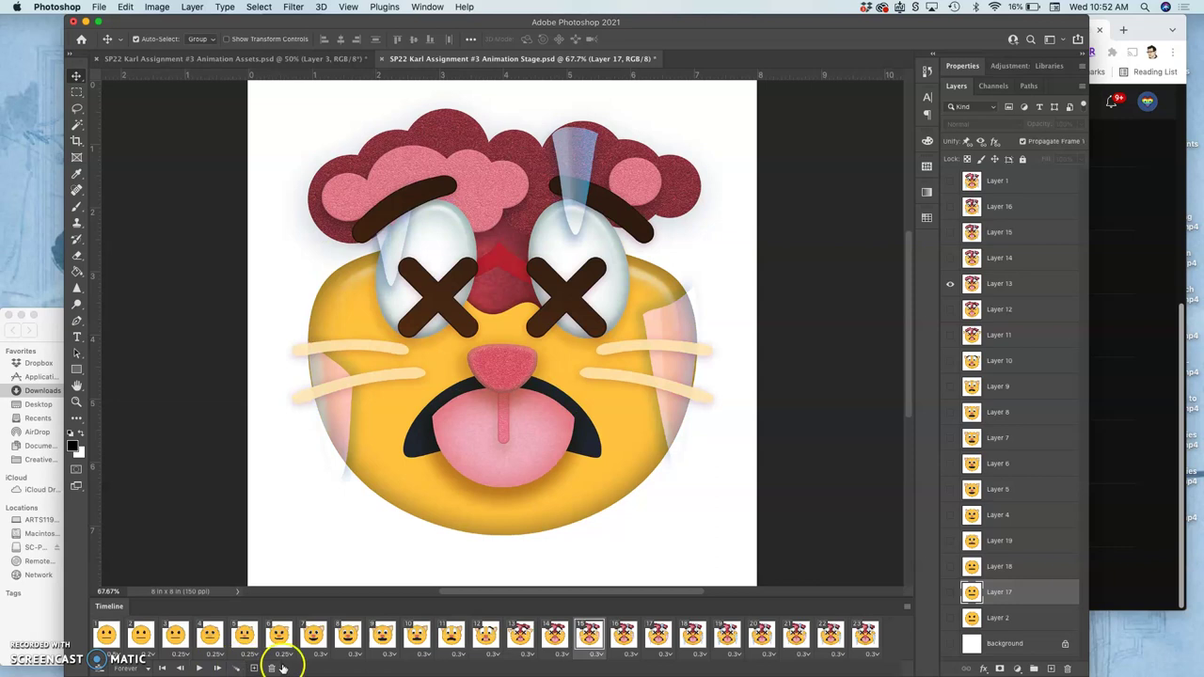
Step through frames 16 to 23 to examine how the crying face changes towards the end of the animation.
click(625, 636)
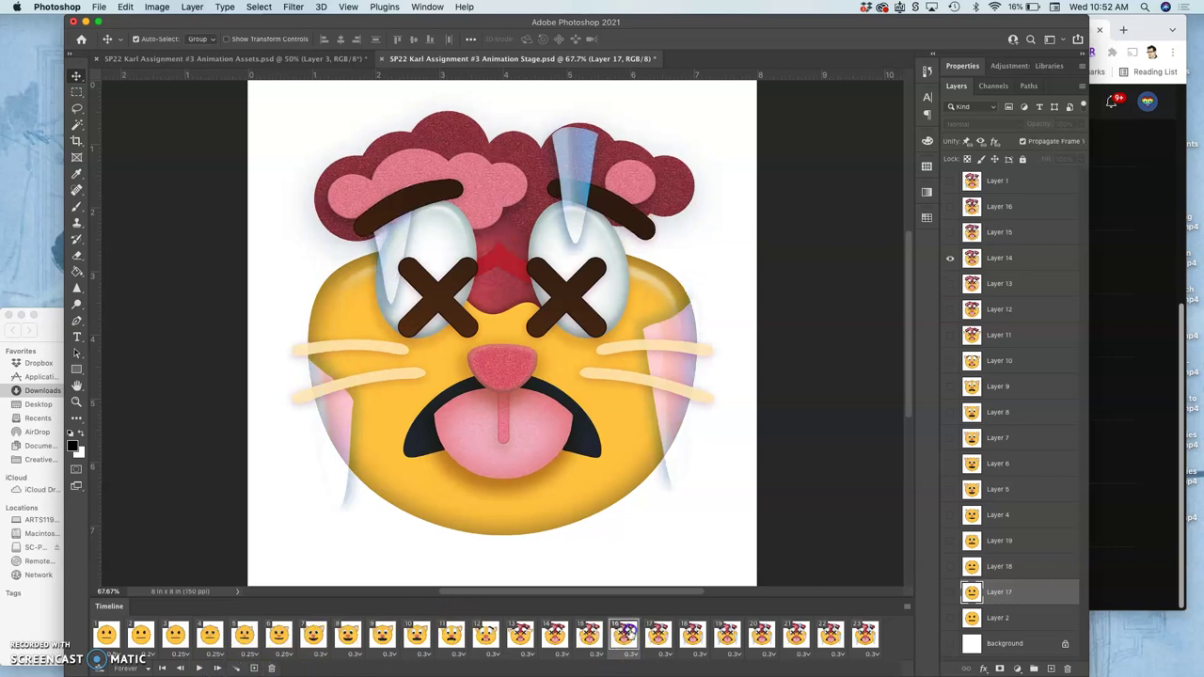
click(651, 638)
click(681, 639)
click(731, 640)
click(762, 645)
click(796, 640)
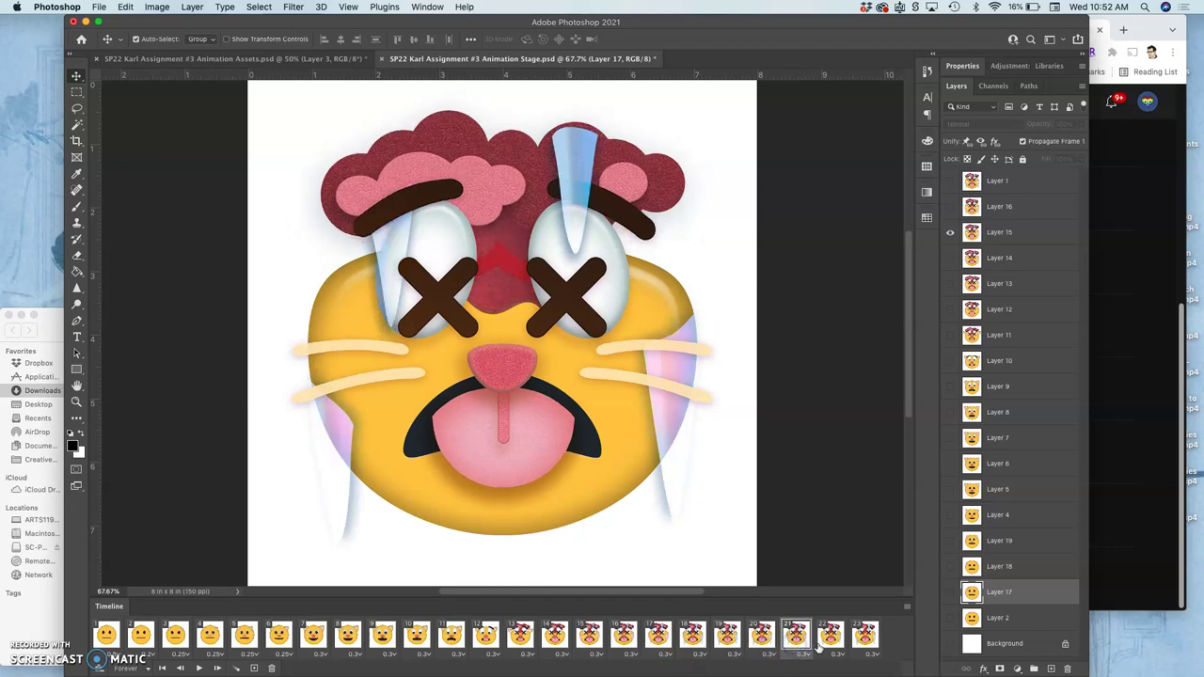
click(830, 640)
click(862, 640)
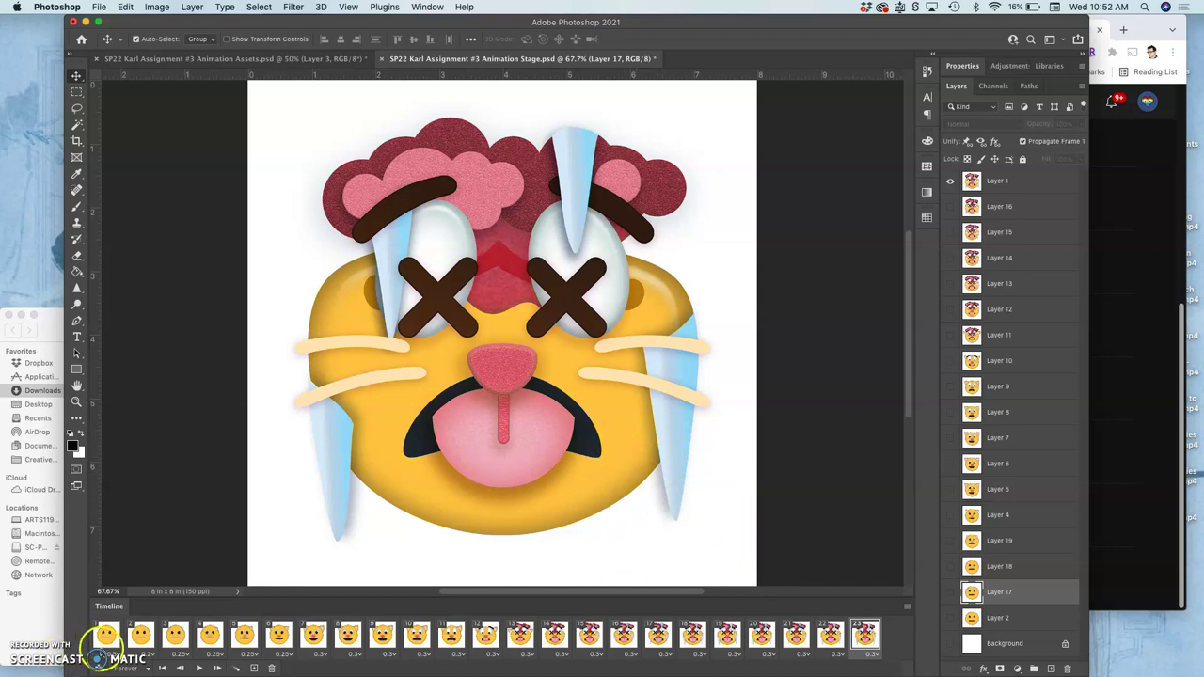
Tween between frames 23 and 1 with five added frames, applied to all layers with position, opacity and effects.
click(101, 651)
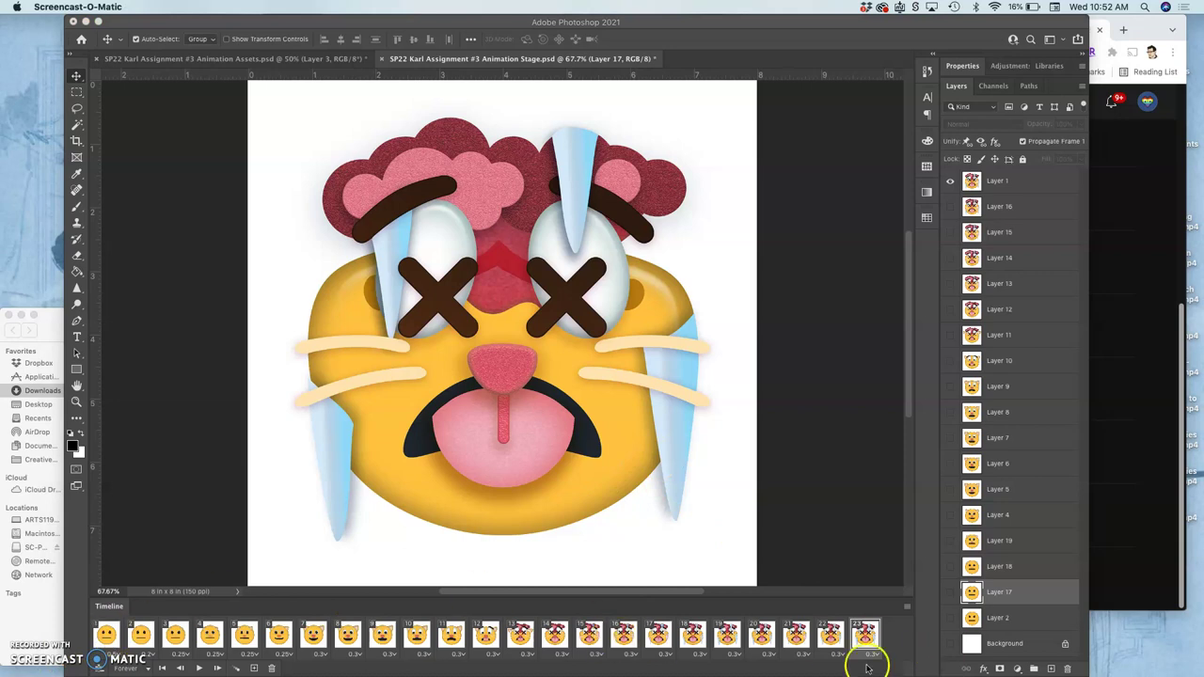
click(107, 637)
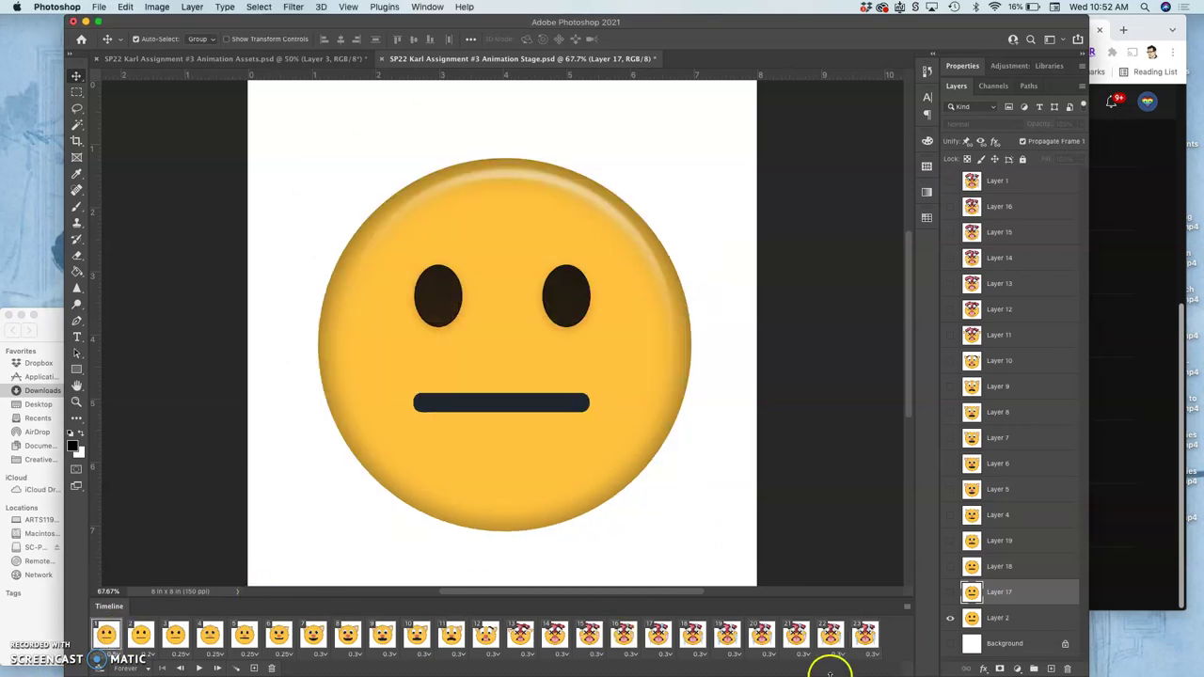
click(865, 636)
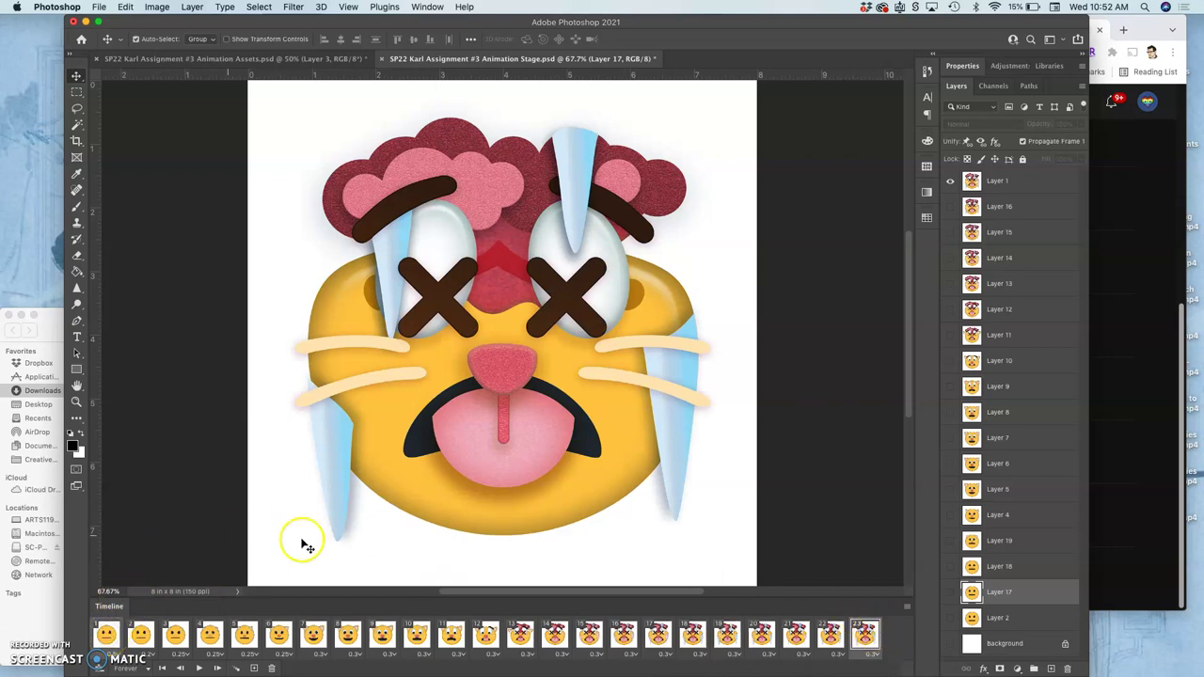
click(238, 669)
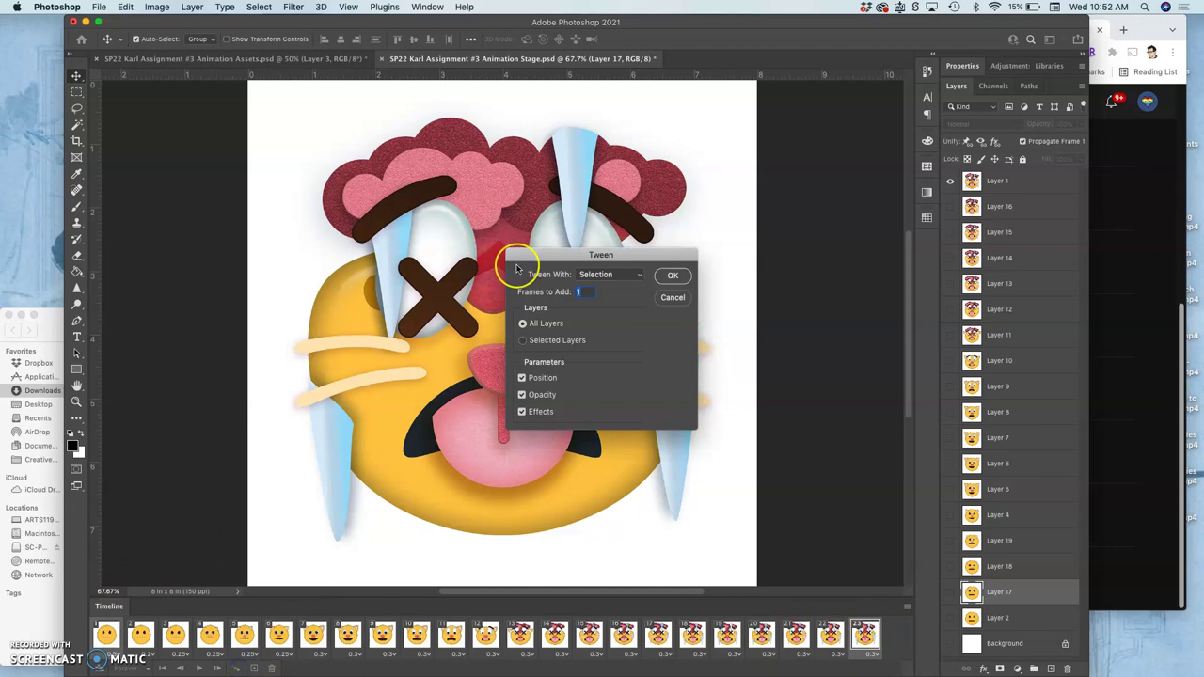
click(674, 276)
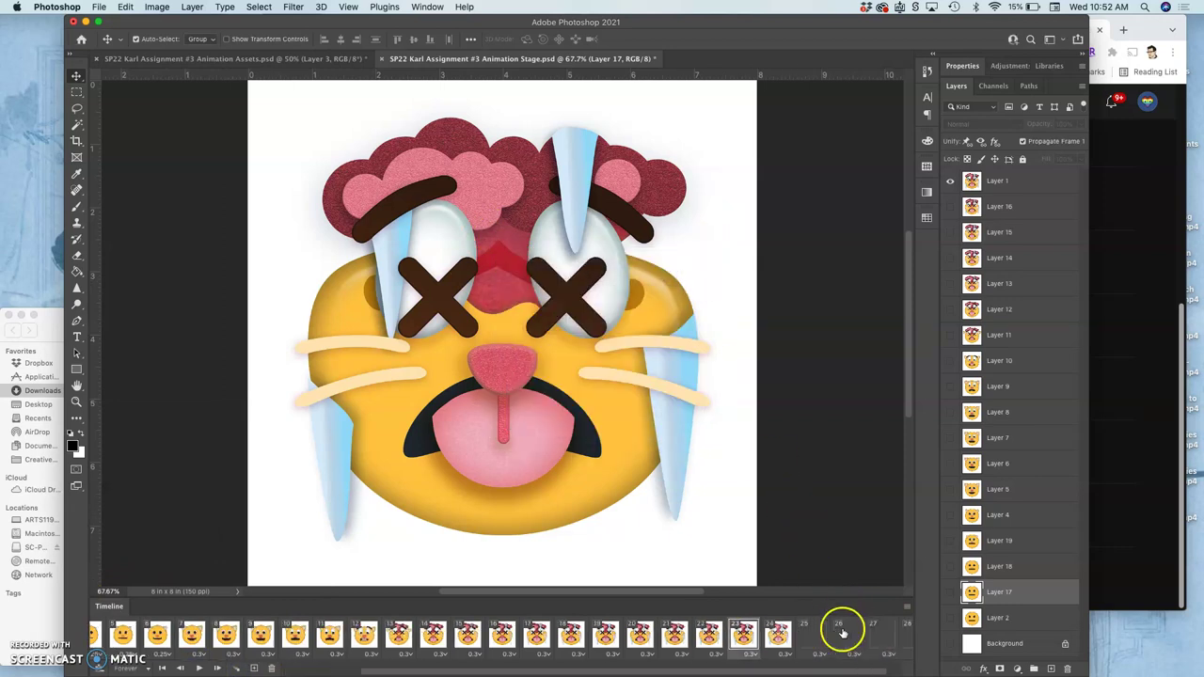
Set Layer 2's opacity to 100% in the tweened frames 24 and 25.
click(760, 640)
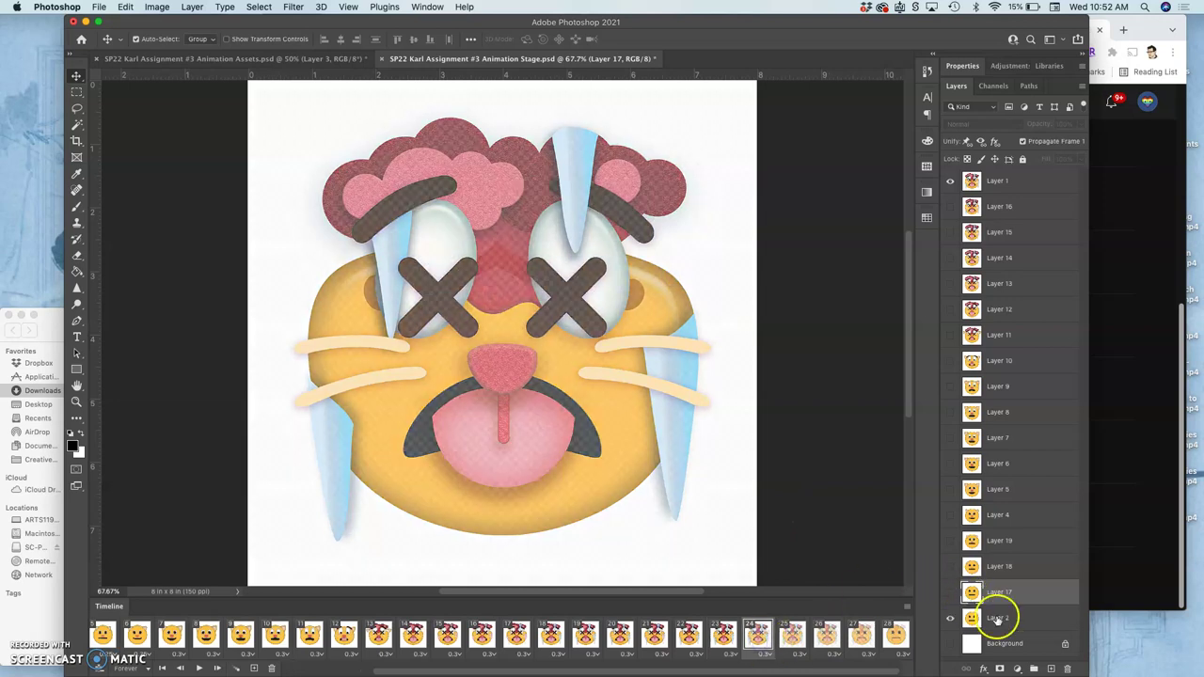
click(996, 621)
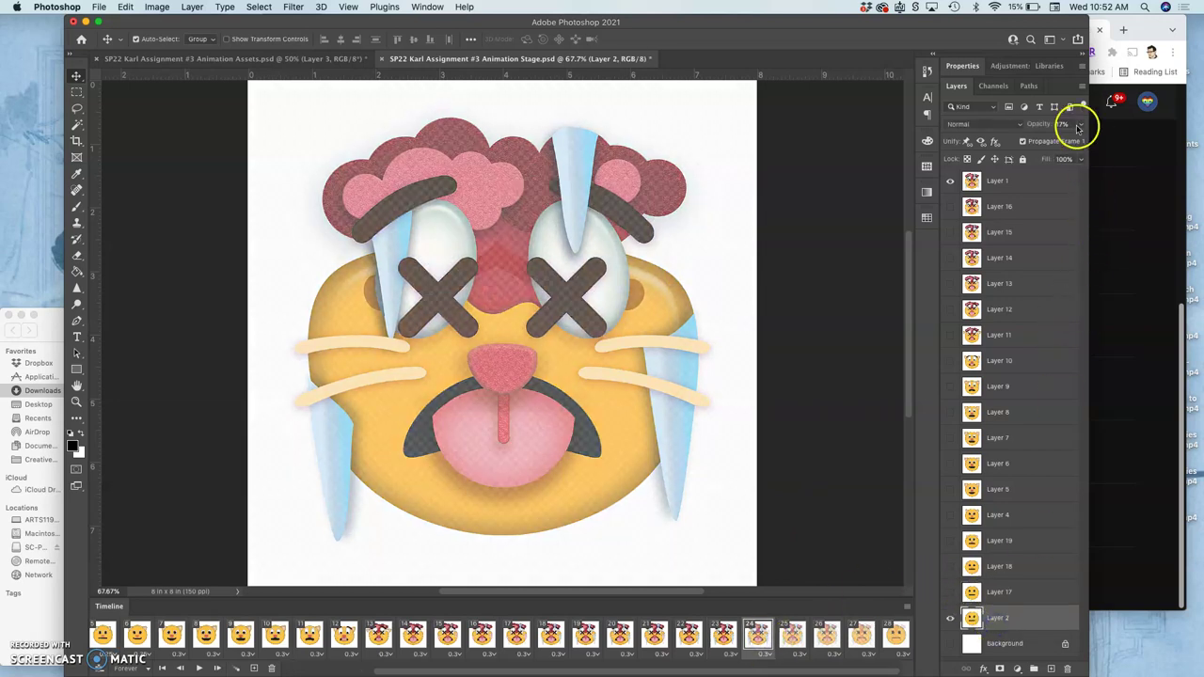
drag(1082, 126, 1035, 141)
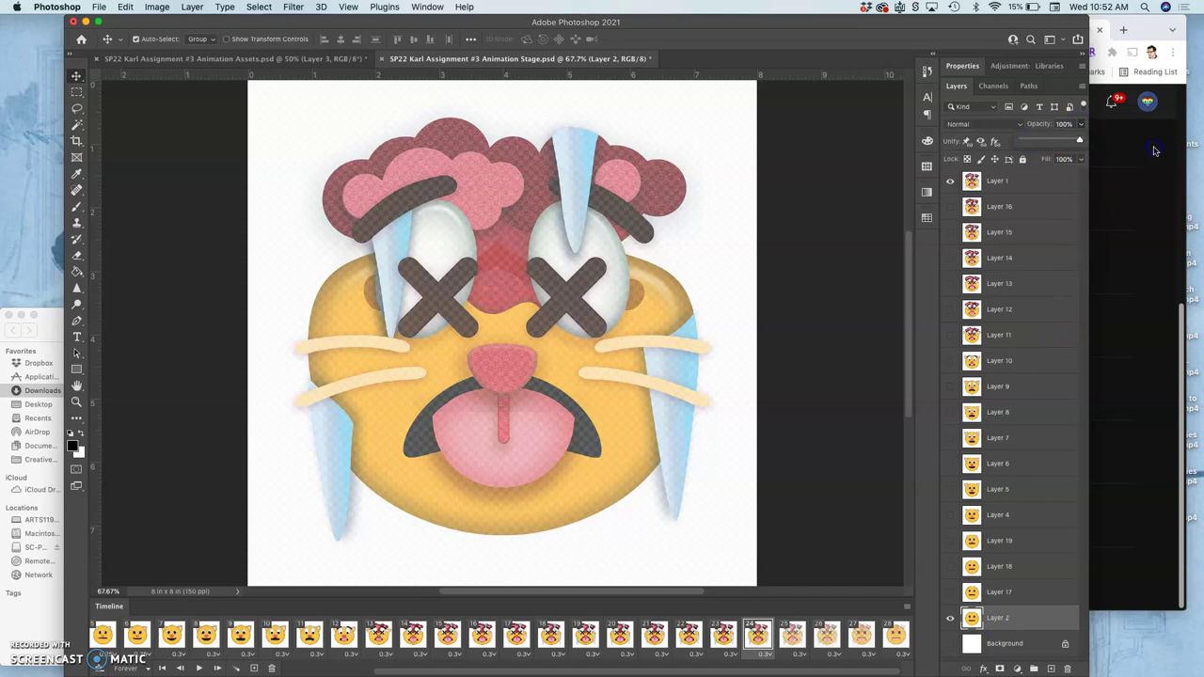
click(793, 635)
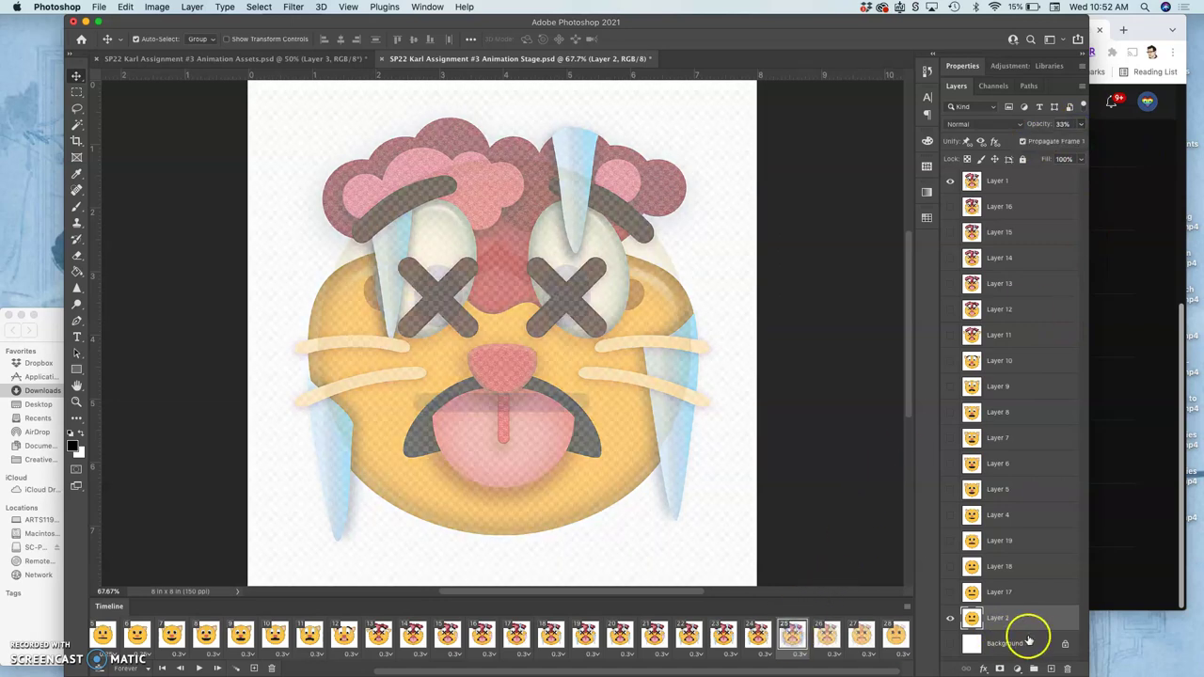
click(1082, 126)
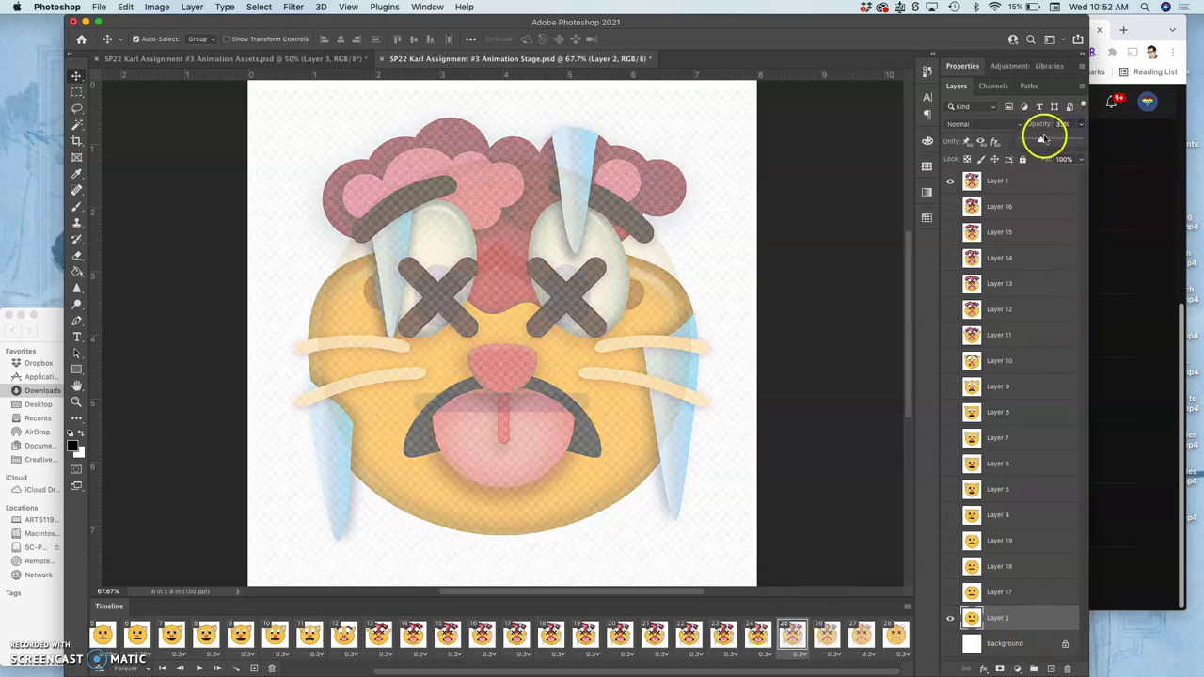
click(1061, 147)
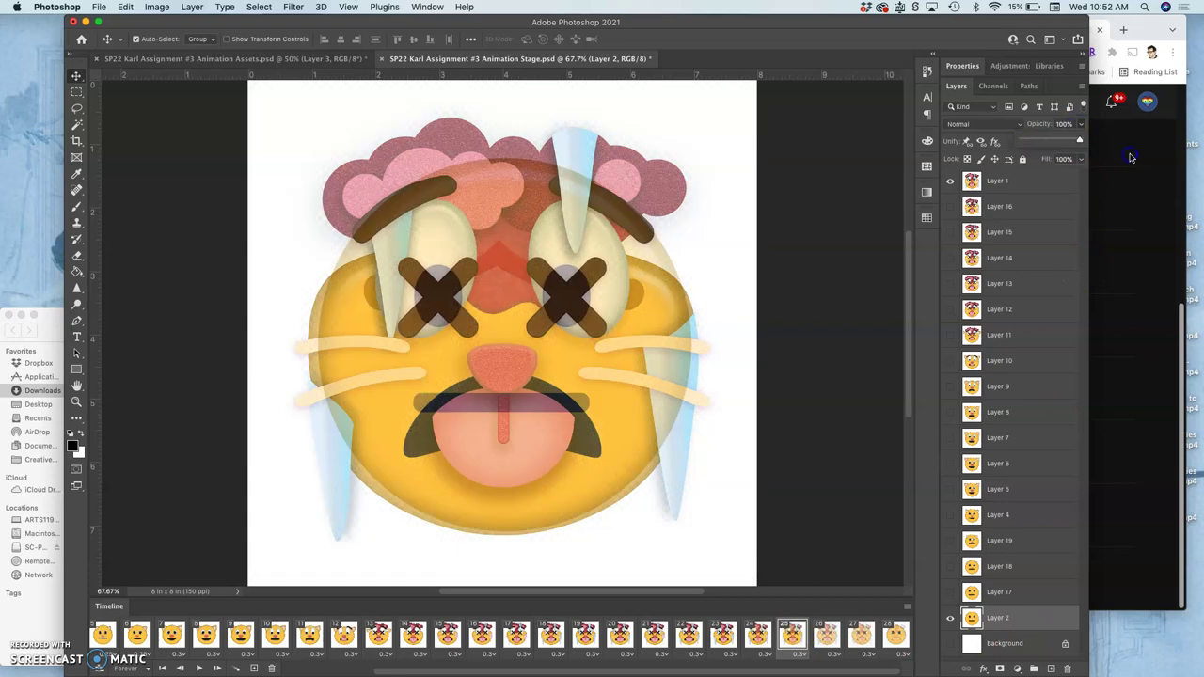
Raise Layer 2's opacity to 100% in the remaining tweened frames 26, 27 and 28.
click(827, 635)
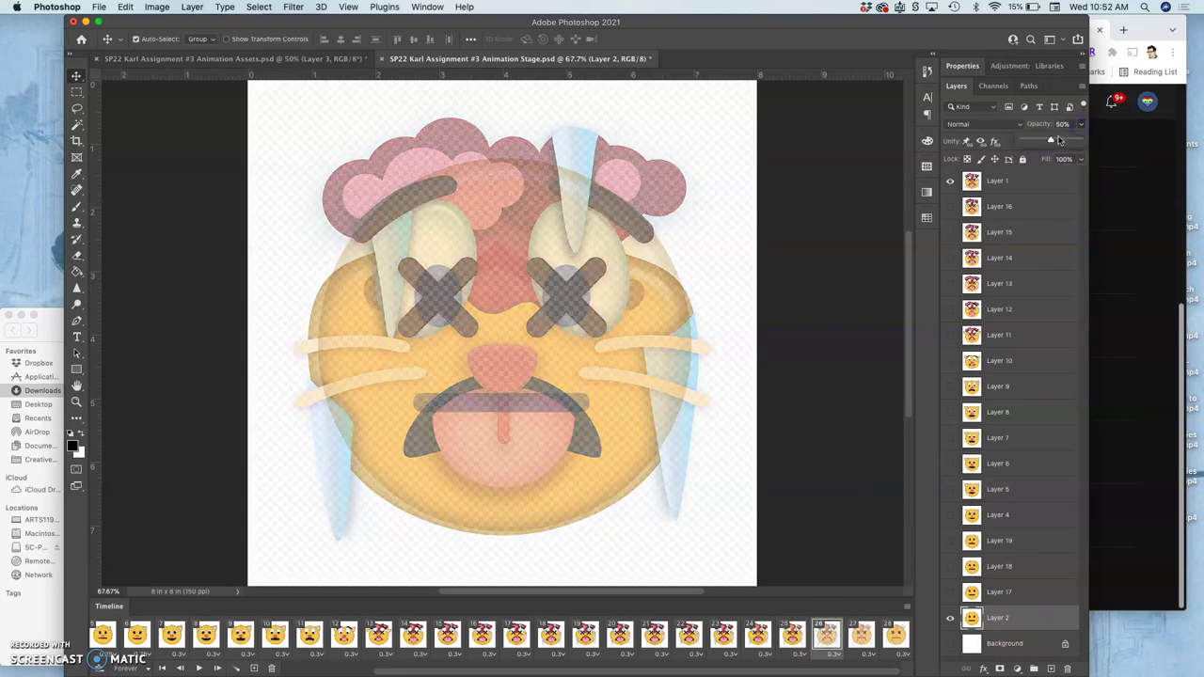
drag(1054, 140, 1055, 140)
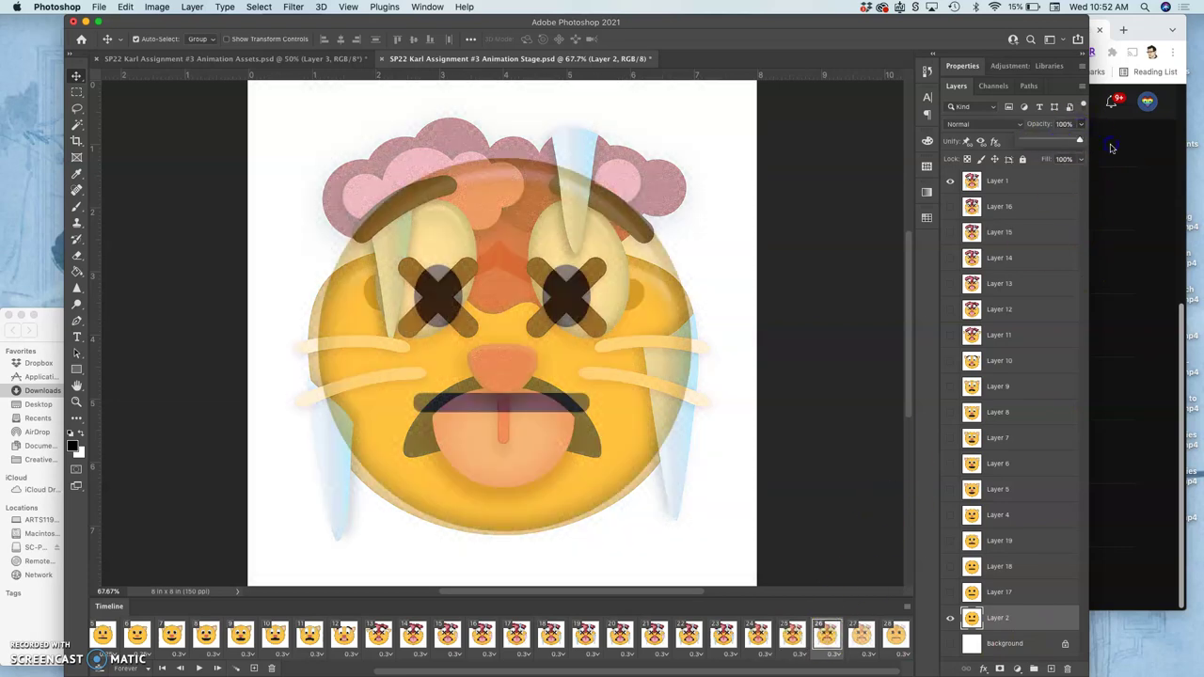
click(858, 635)
click(1081, 124)
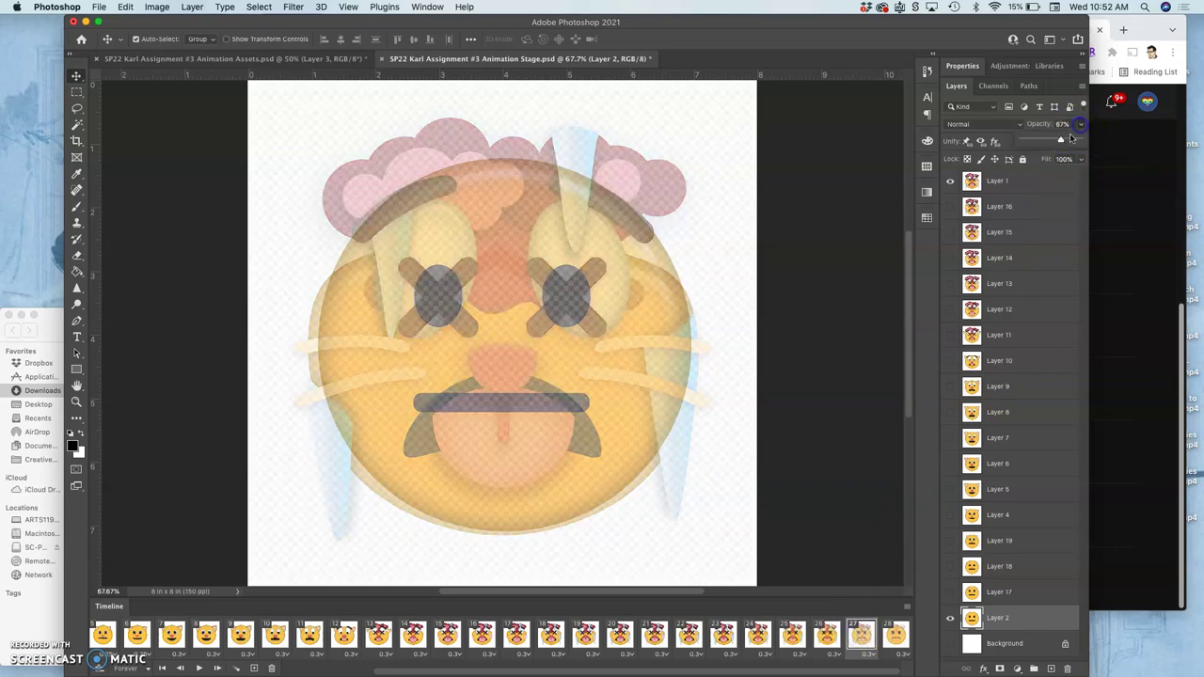
drag(1063, 141, 1078, 142)
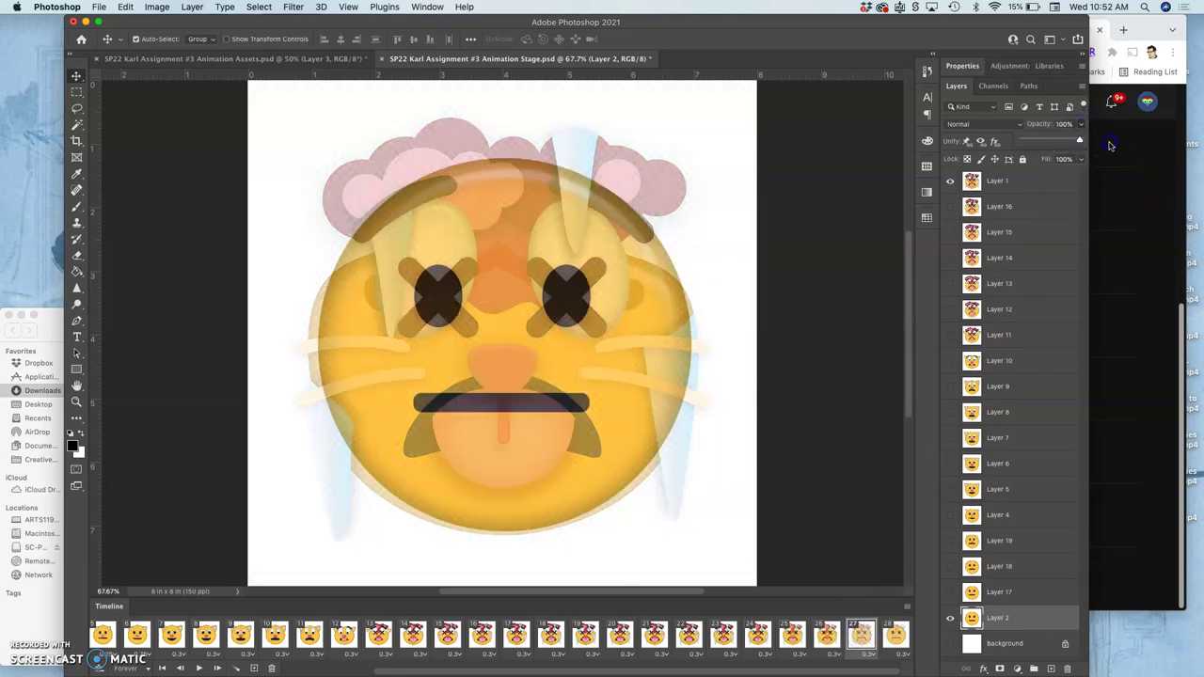
click(896, 636)
click(1081, 124)
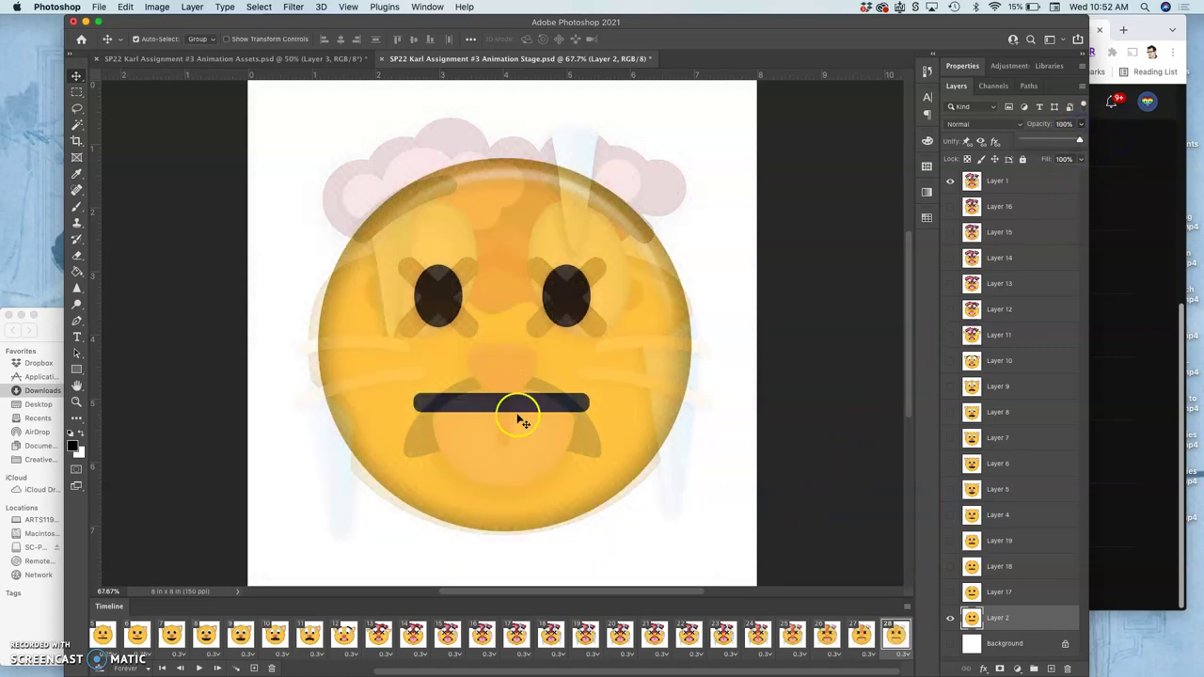
Play the animation and step through the cat-face frames up to frame 12 to judge their timing.
click(388, 636)
click(200, 668)
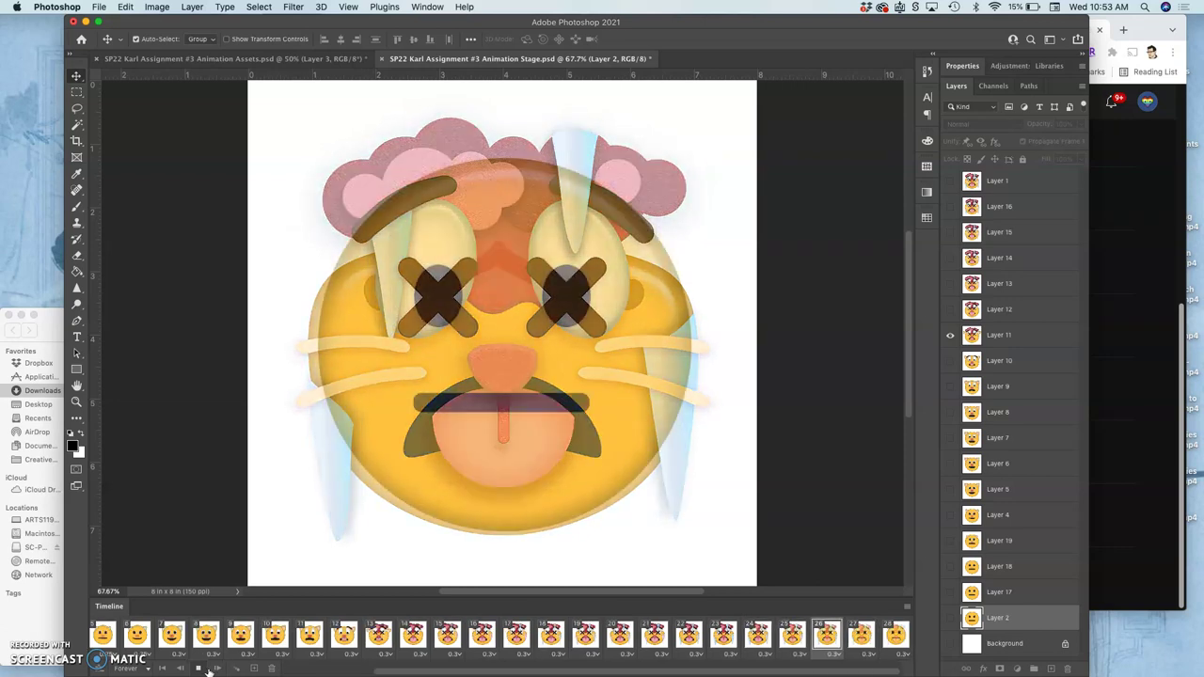
click(322, 637)
click(347, 637)
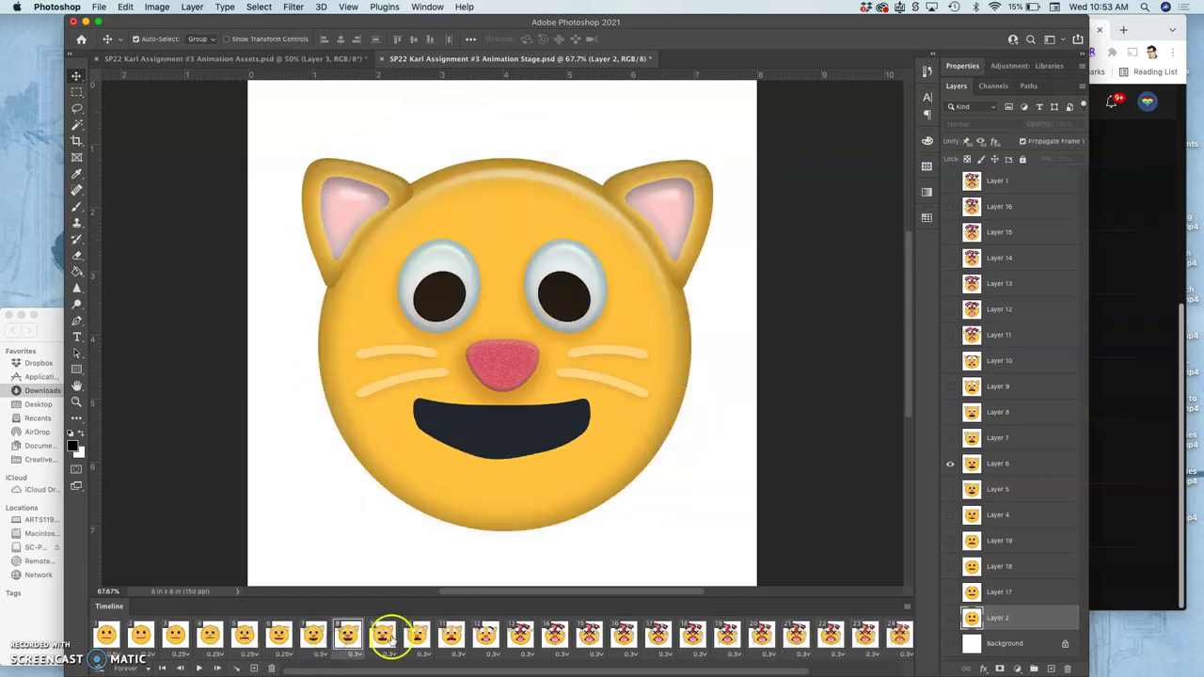
click(449, 637)
click(487, 637)
Set the delay of frames 7 to 12 to 0.25 seconds.
mouse_move(507, 641)
mouse_down()
mouse_move(318, 644)
mouse_move(285, 666)
mouse_move(297, 653)
mouse_up()
click(322, 655)
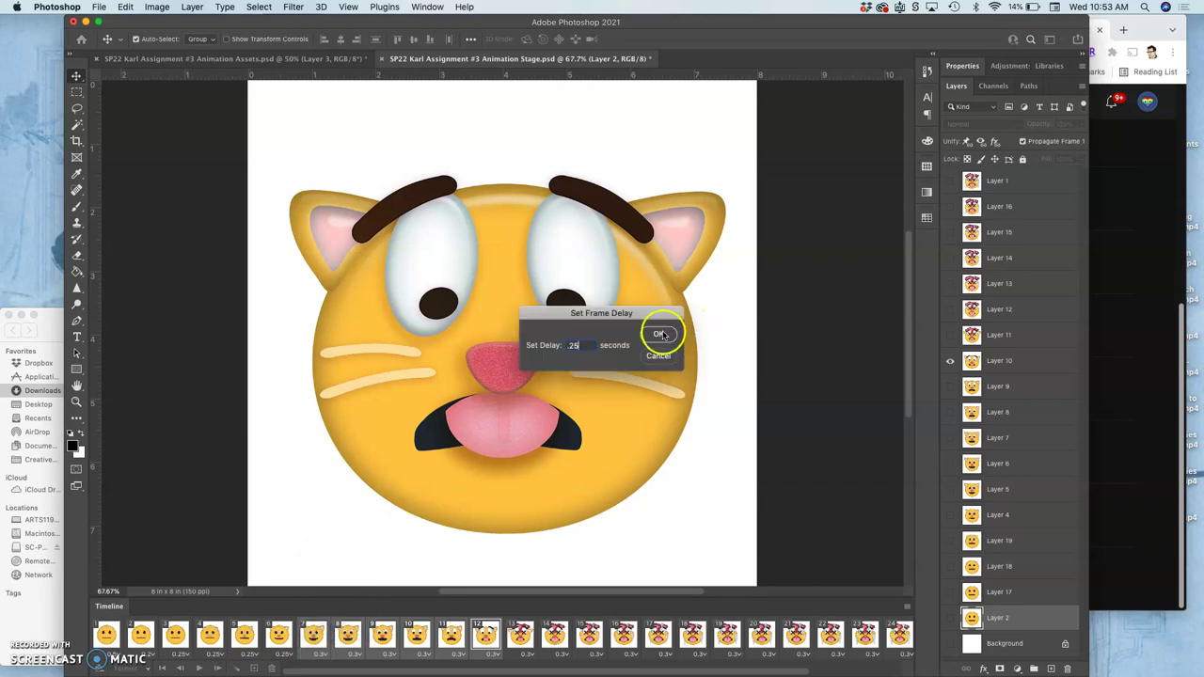
click(662, 335)
click(108, 636)
shift+click(550, 647)
Delete the tweened frames 24 to 28 from the end of the animation.
click(889, 635)
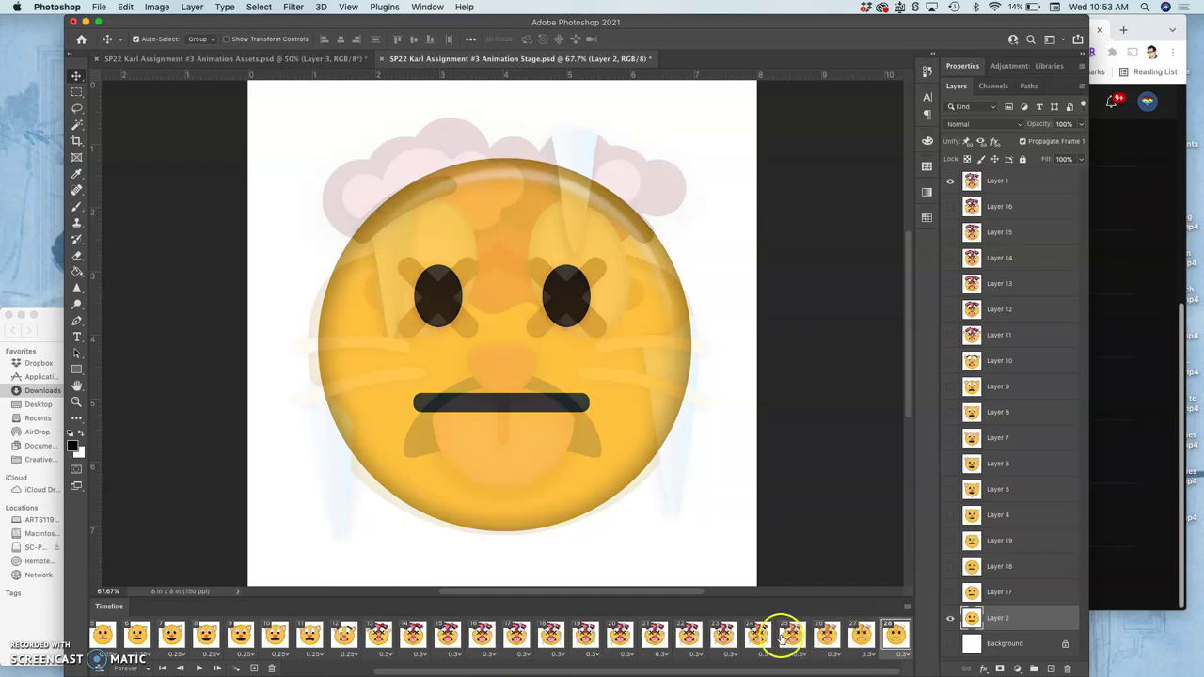
shift+click(757, 638)
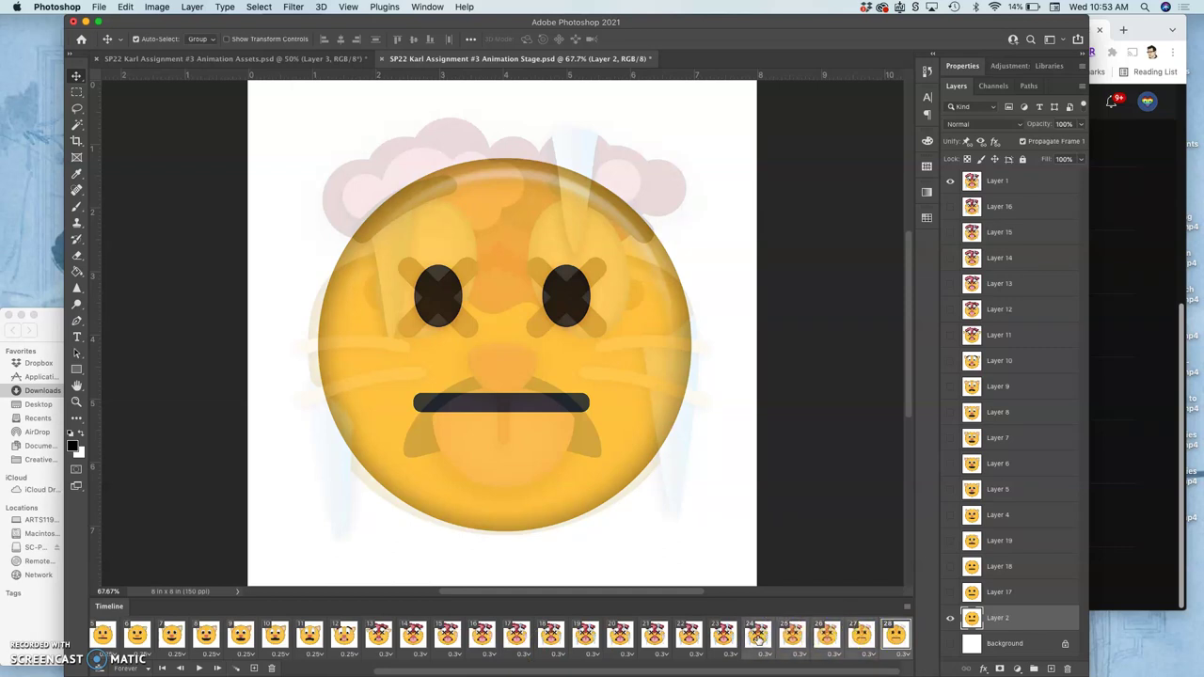
drag(374, 672, 273, 668)
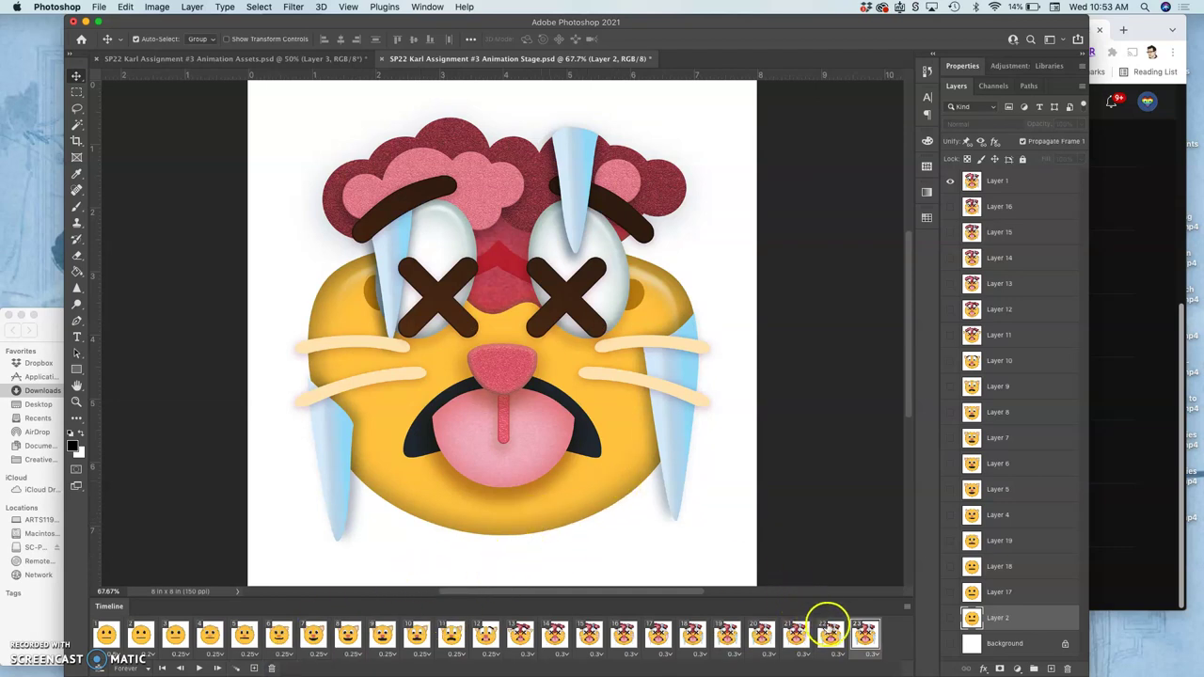
Duplicate frame 23 as a new last frame, with Layer 1 hidden and the white Background shown in it.
click(830, 635)
click(862, 636)
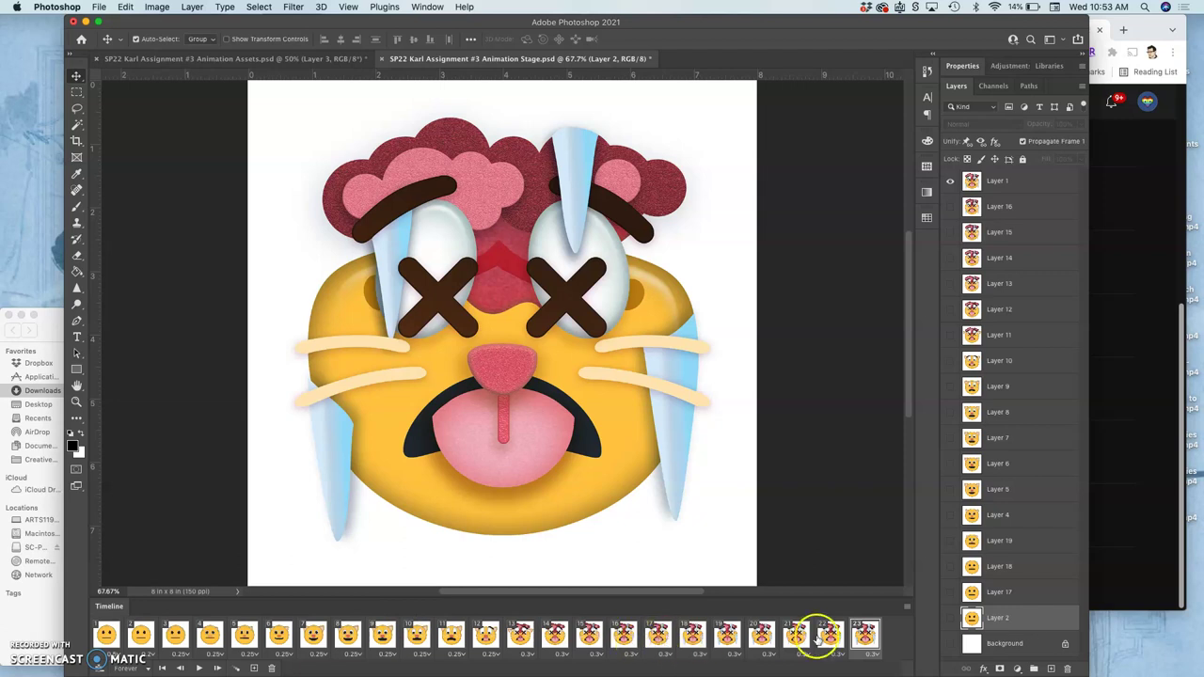
click(253, 669)
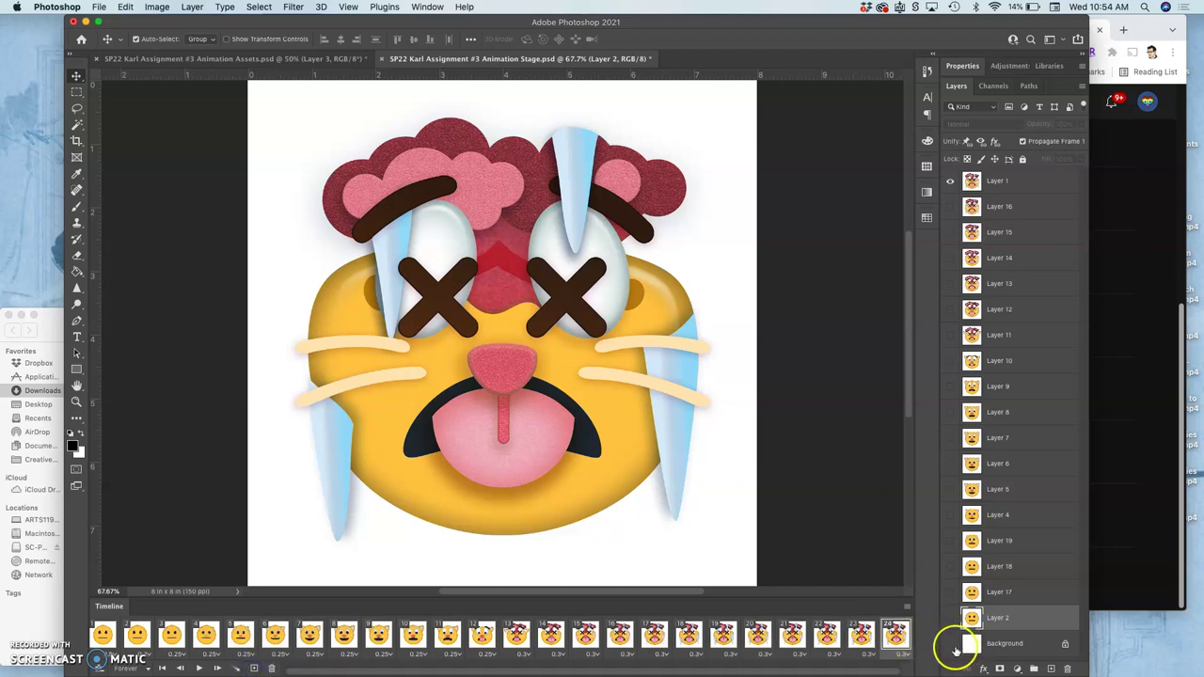
click(951, 181)
Compare frames 22 to 24, and tween frames 23 and 24 with 8 added frames across all layers.
click(860, 639)
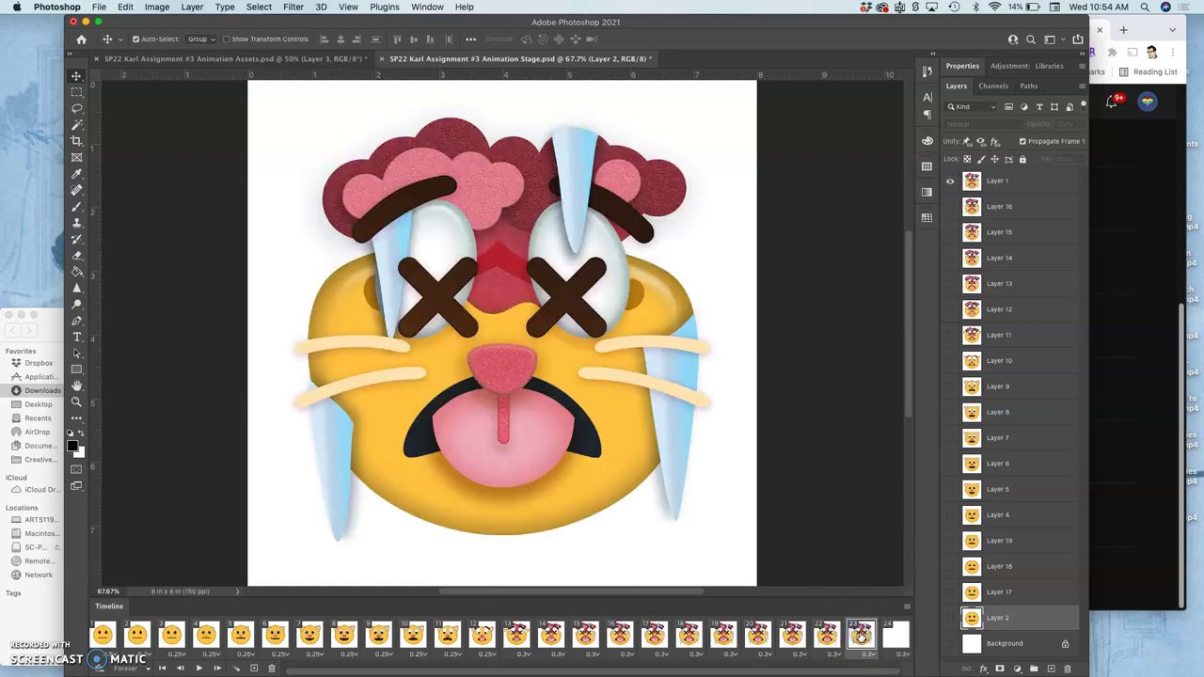
click(894, 636)
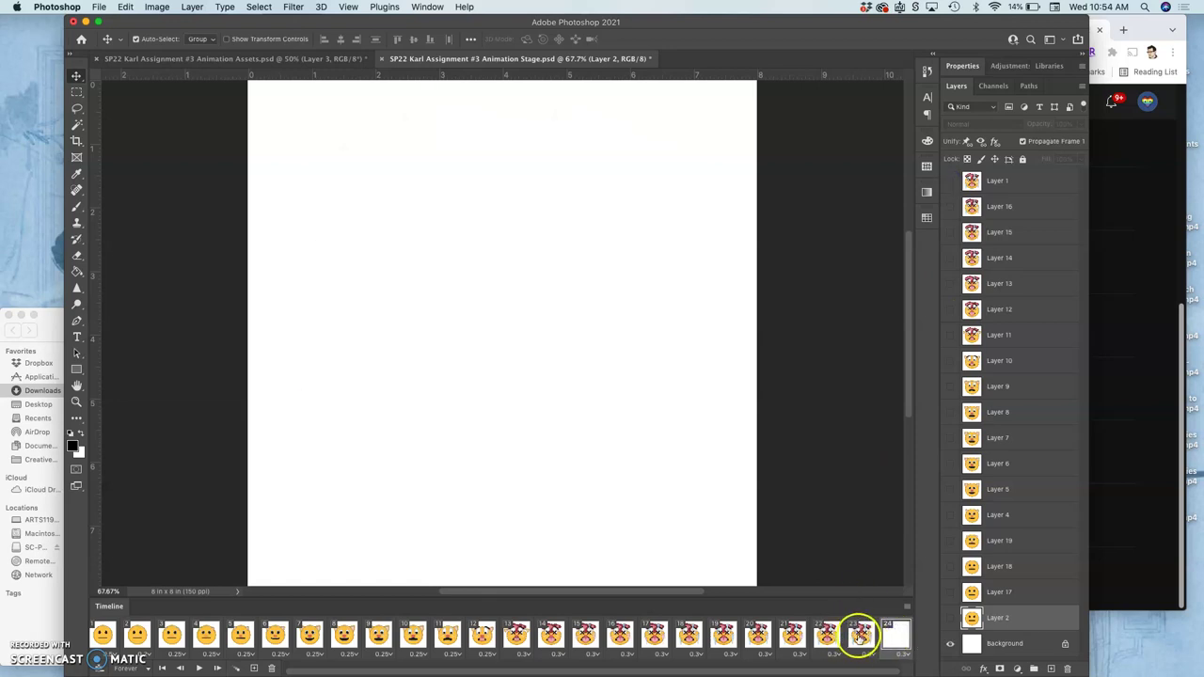
click(860, 637)
click(826, 637)
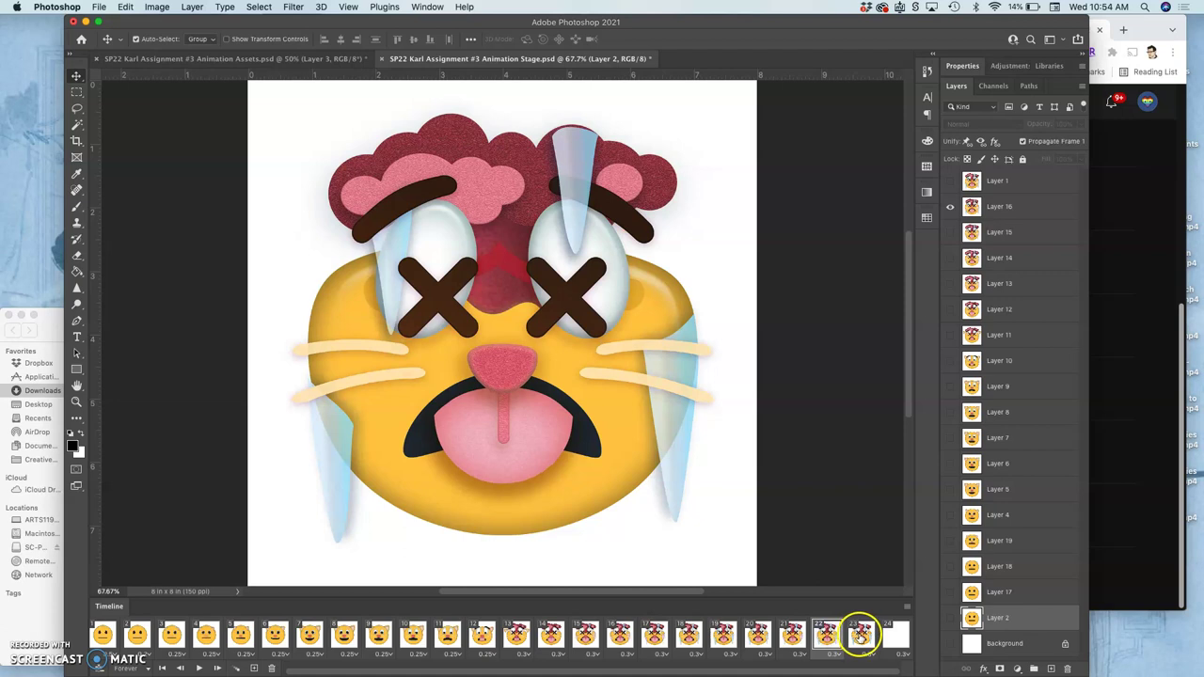
click(860, 637)
click(892, 637)
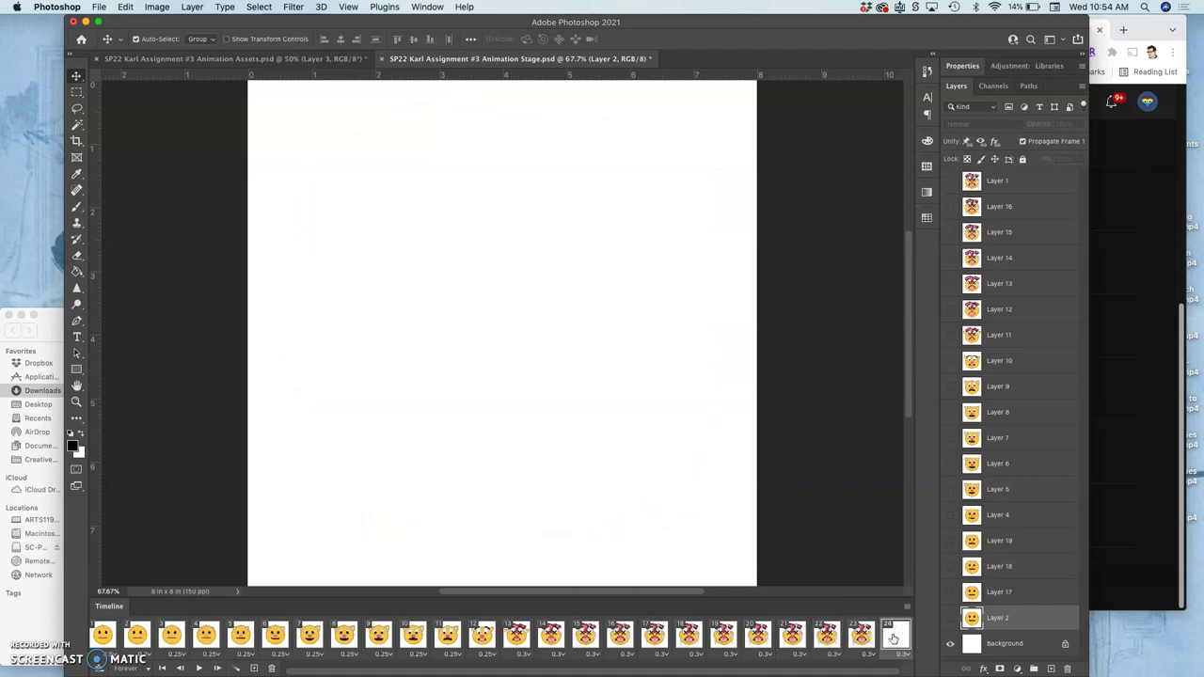
shift+click(860, 637)
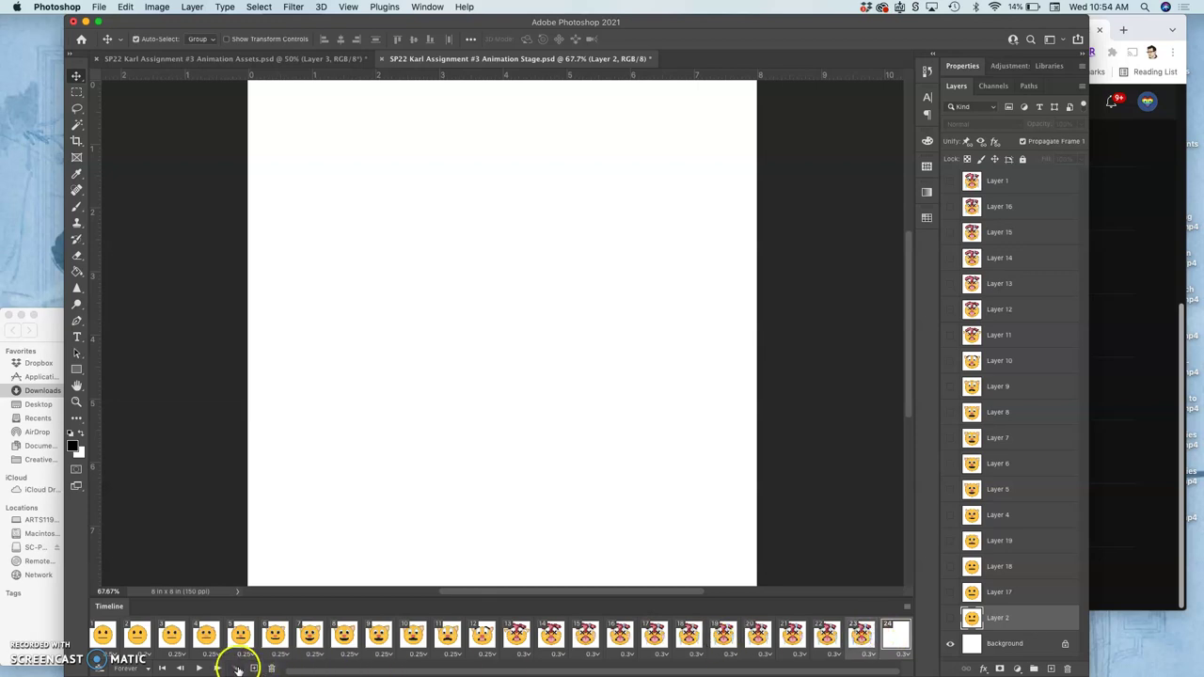
click(238, 669)
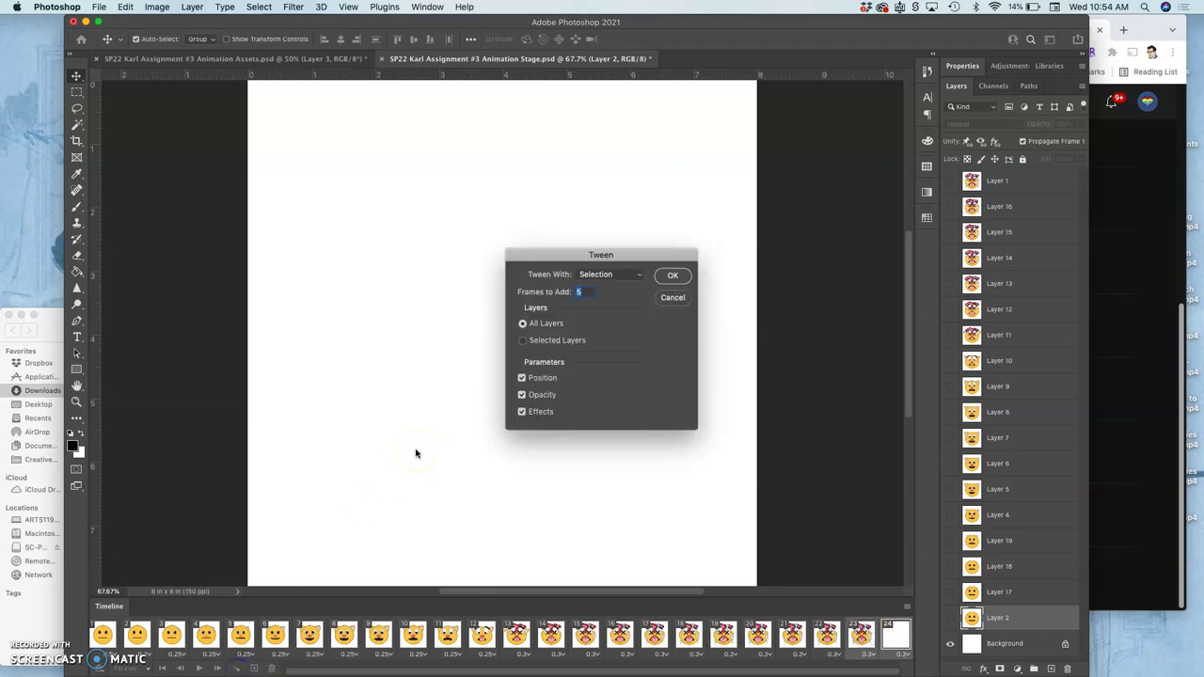
text(8)
click(672, 275)
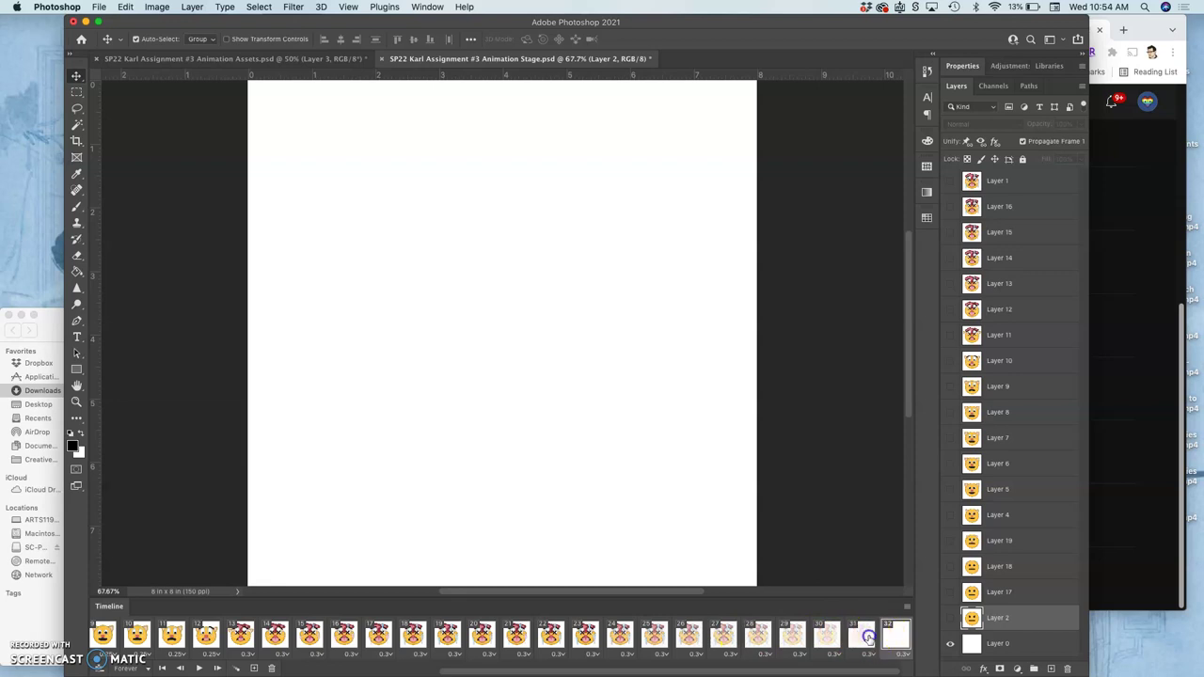
Set the opacity of the white Layer 0 to 100% in tweened frames 31, 30 and 29.
click(862, 636)
click(981, 642)
click(1082, 125)
click(824, 637)
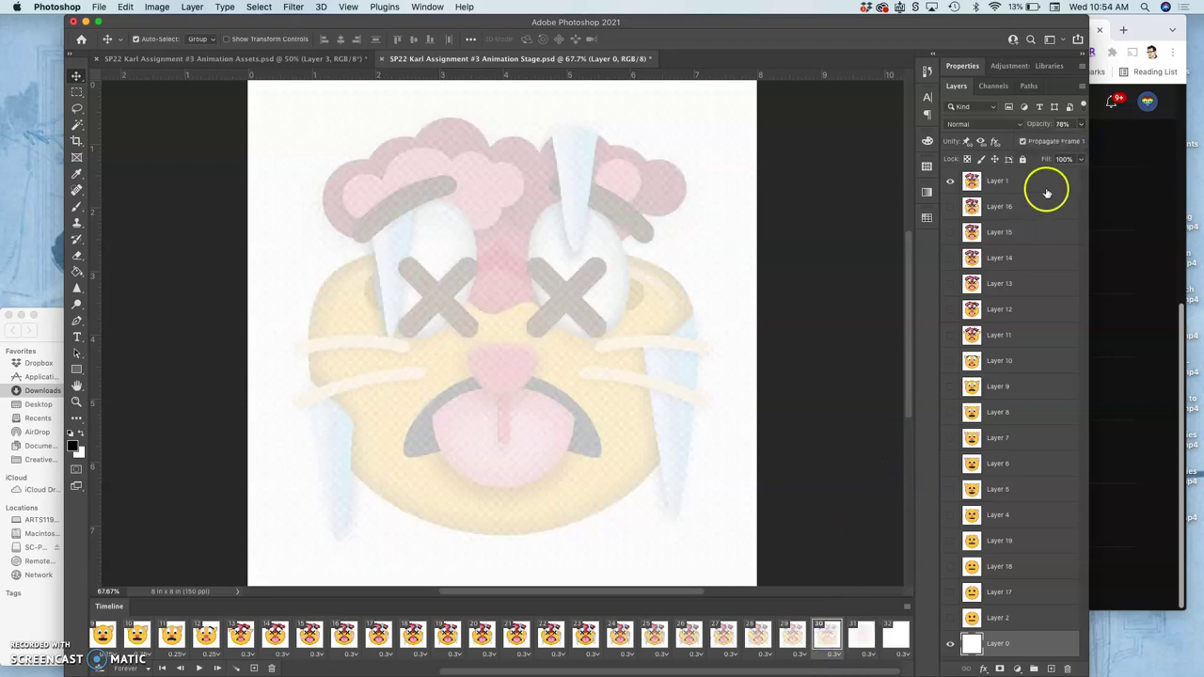
click(1081, 124)
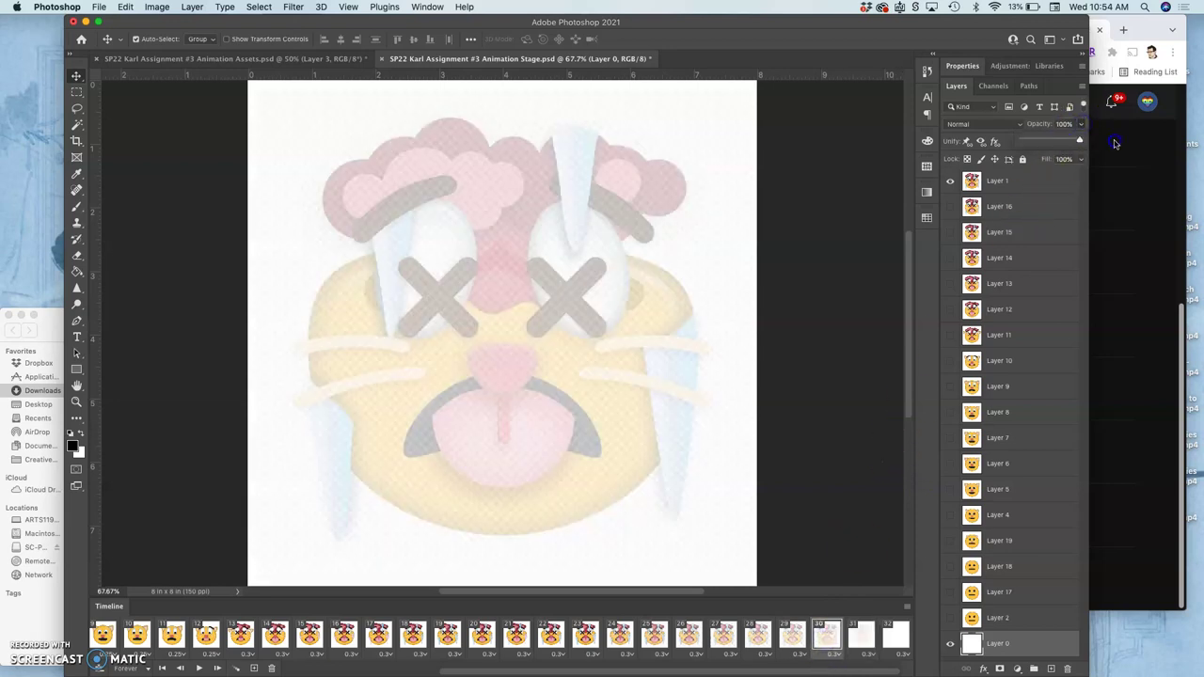
click(792, 636)
click(1082, 125)
drag(1061, 141, 1053, 141)
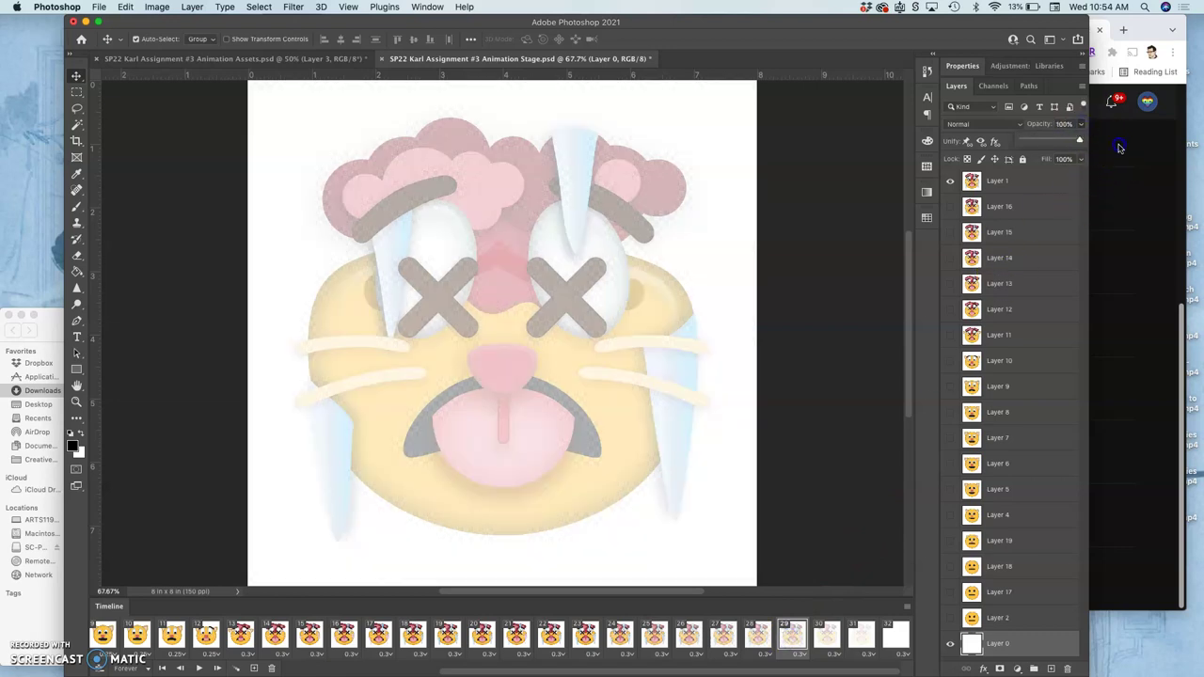
Set the white Layer 0 to 100% opacity in tweened frames 28 and 27.
click(761, 636)
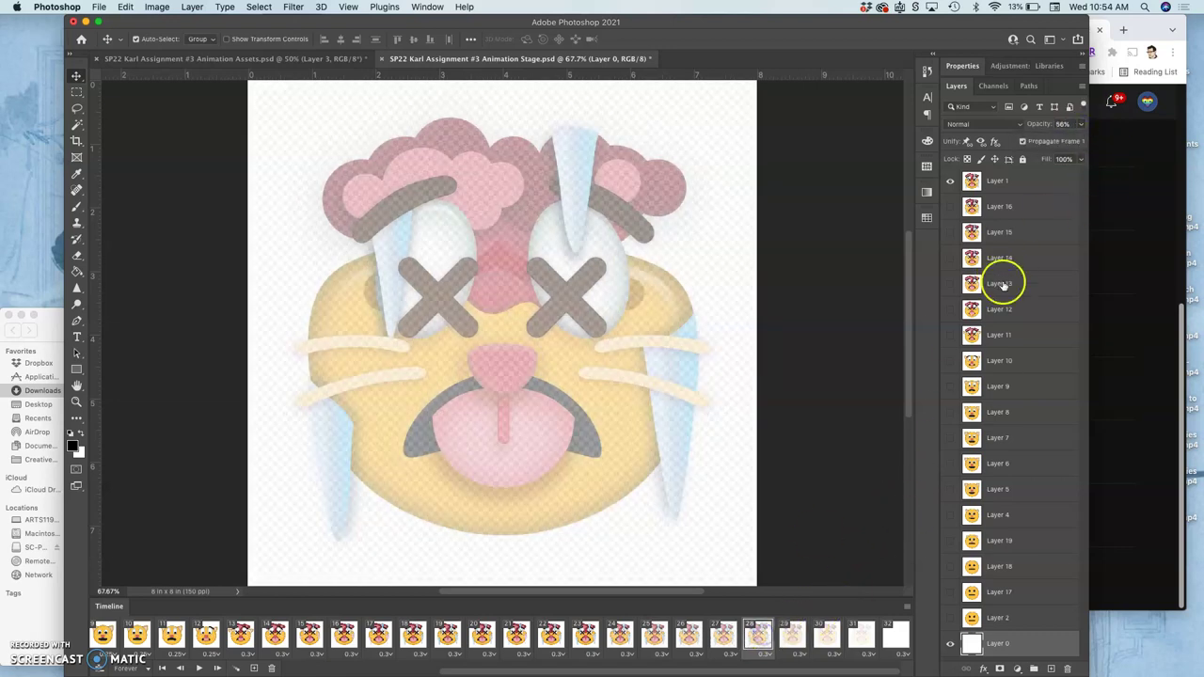
click(1082, 125)
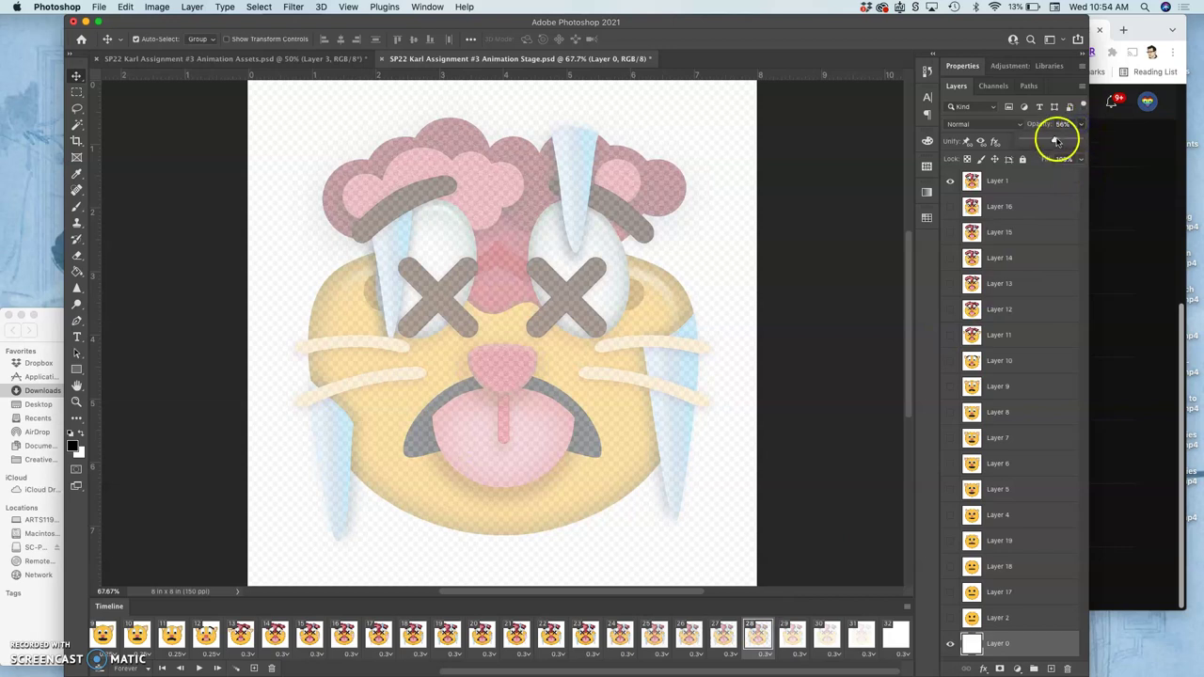
drag(1059, 141, 1047, 141)
click(725, 635)
click(1082, 125)
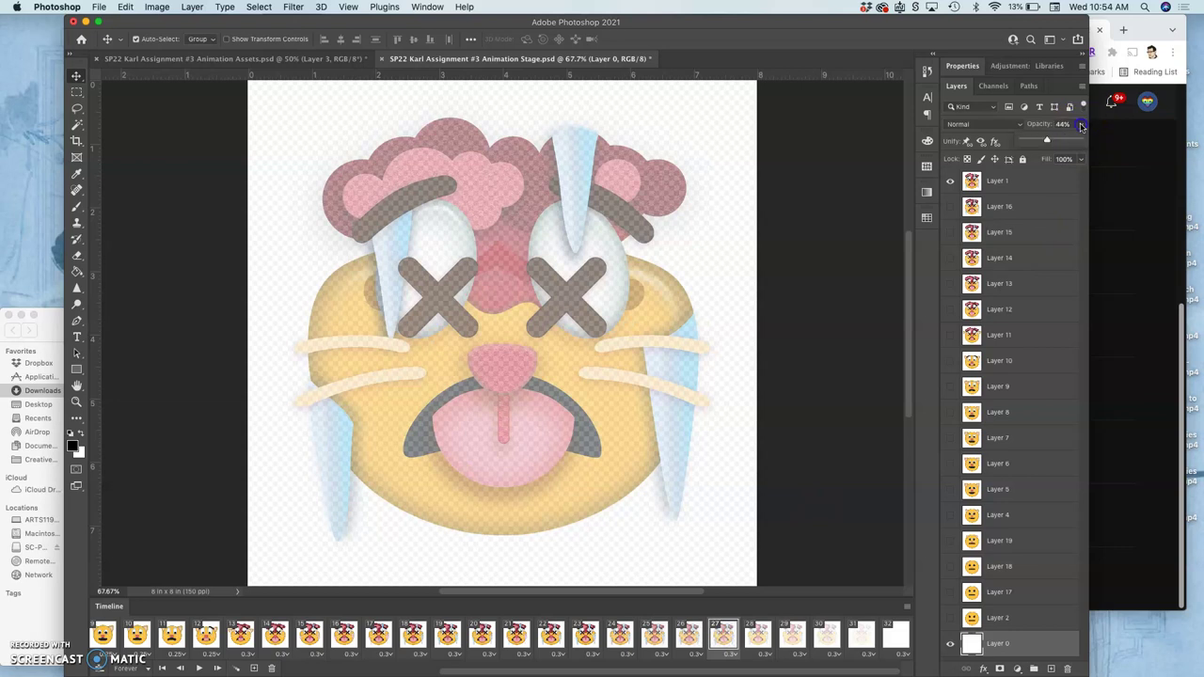
click(1100, 188)
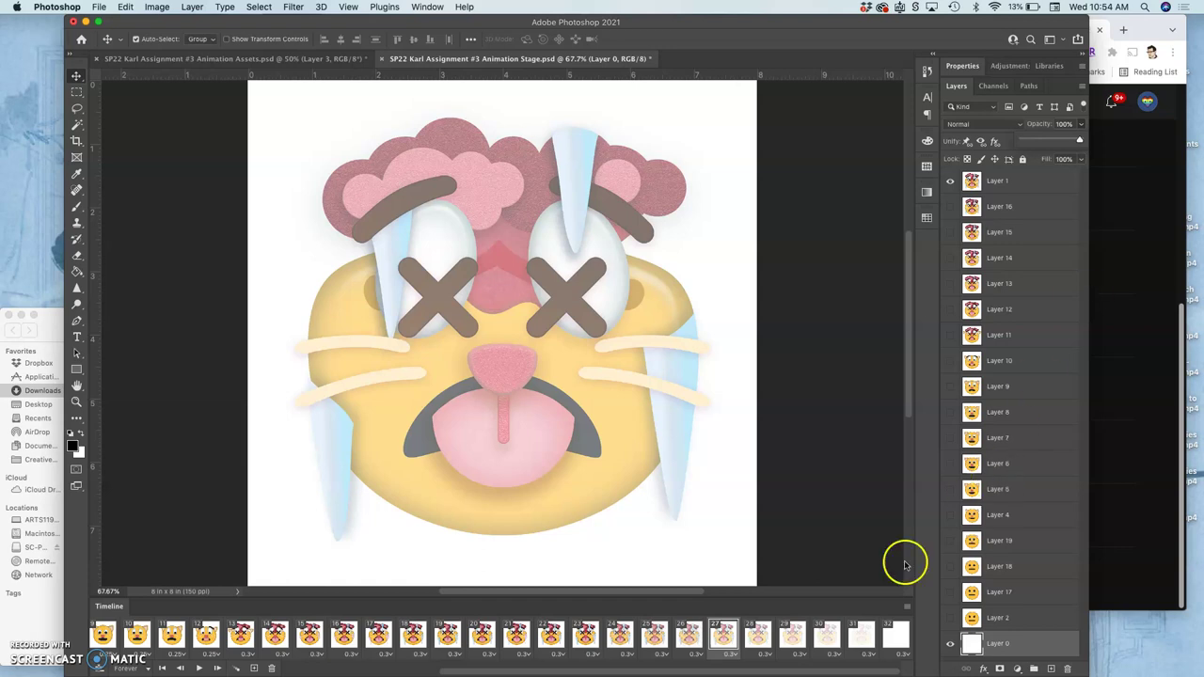
Set the white Layer 0 to 100% opacity in frames 26, 25 and 24, and compare frame 24 with frame 23.
click(688, 636)
click(1082, 127)
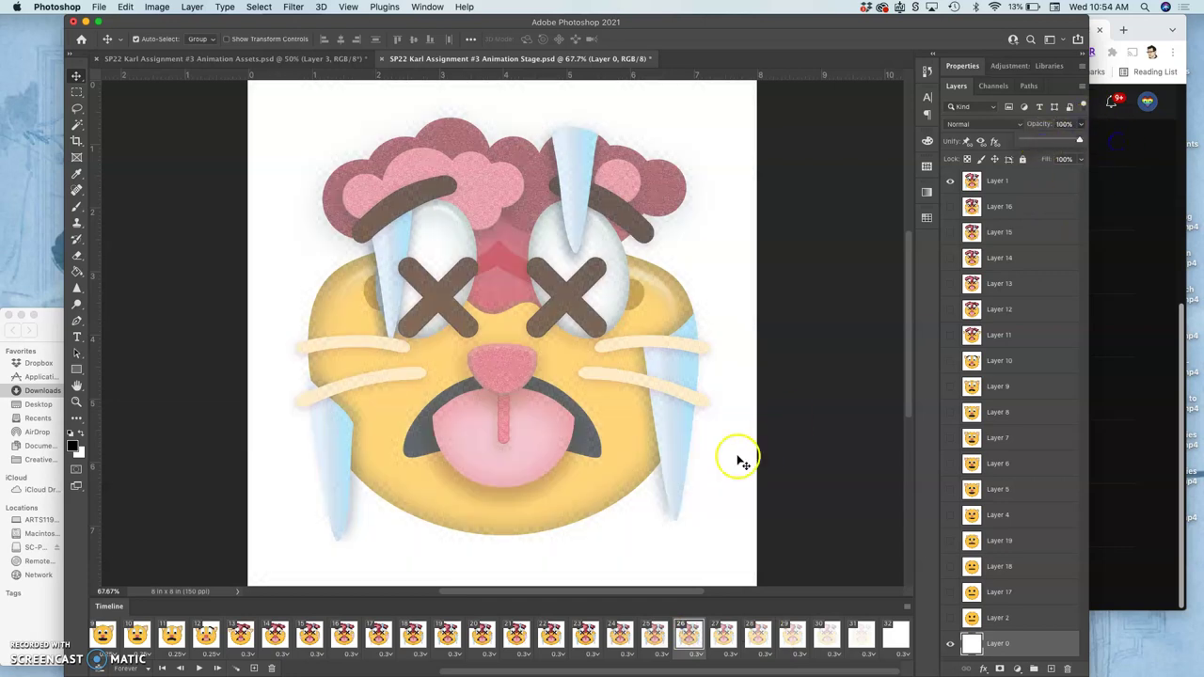
click(658, 635)
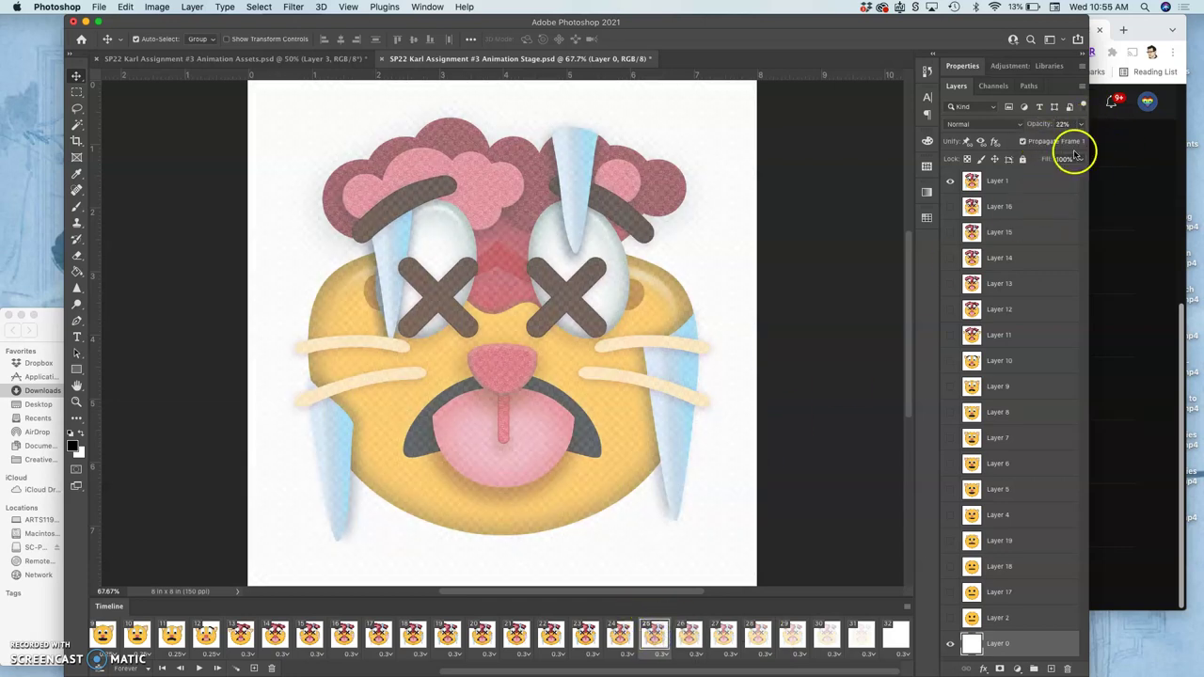
click(1082, 125)
drag(1049, 146, 1080, 140)
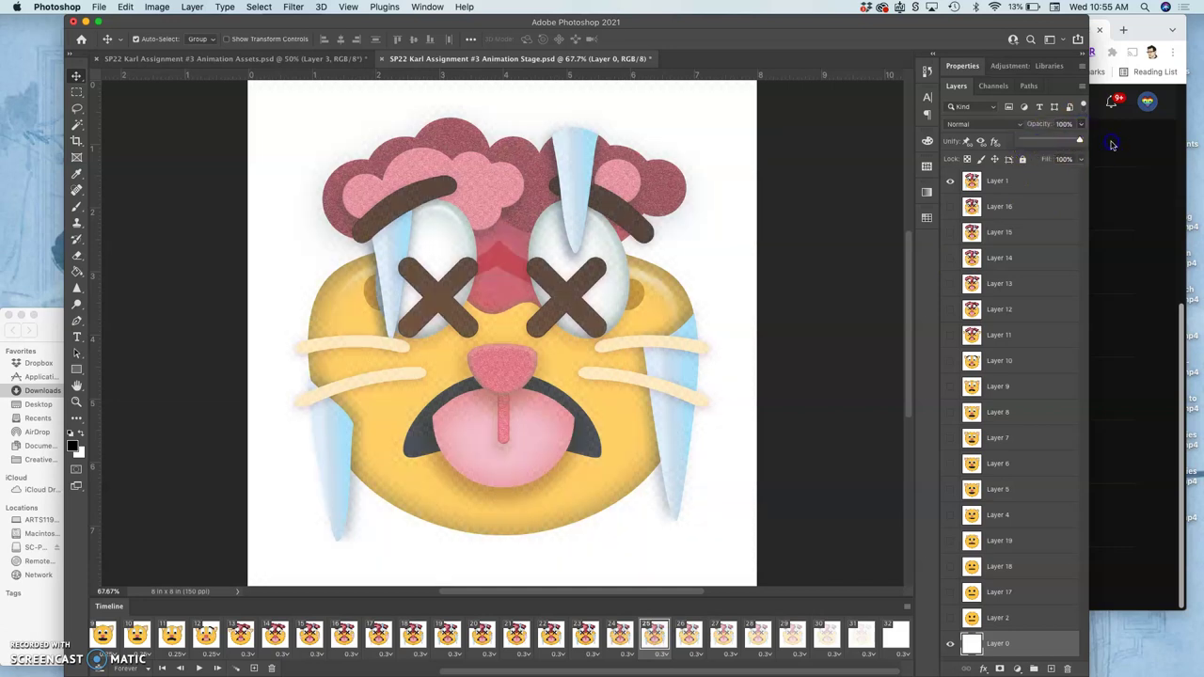
click(621, 635)
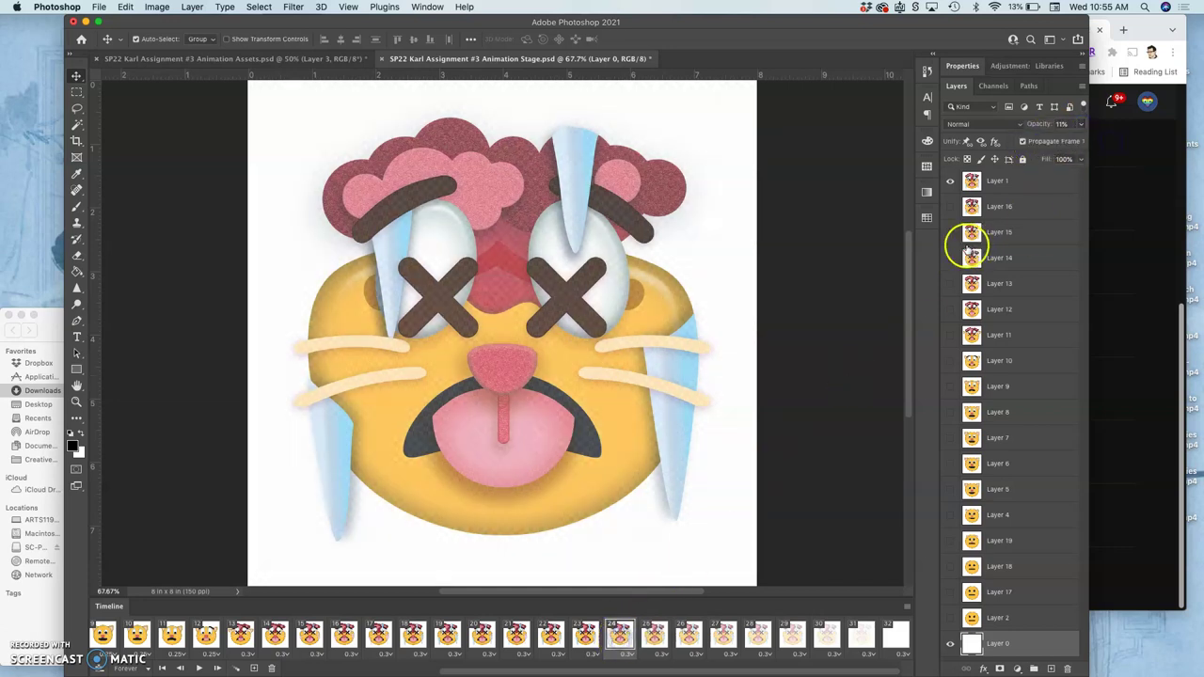
click(1080, 126)
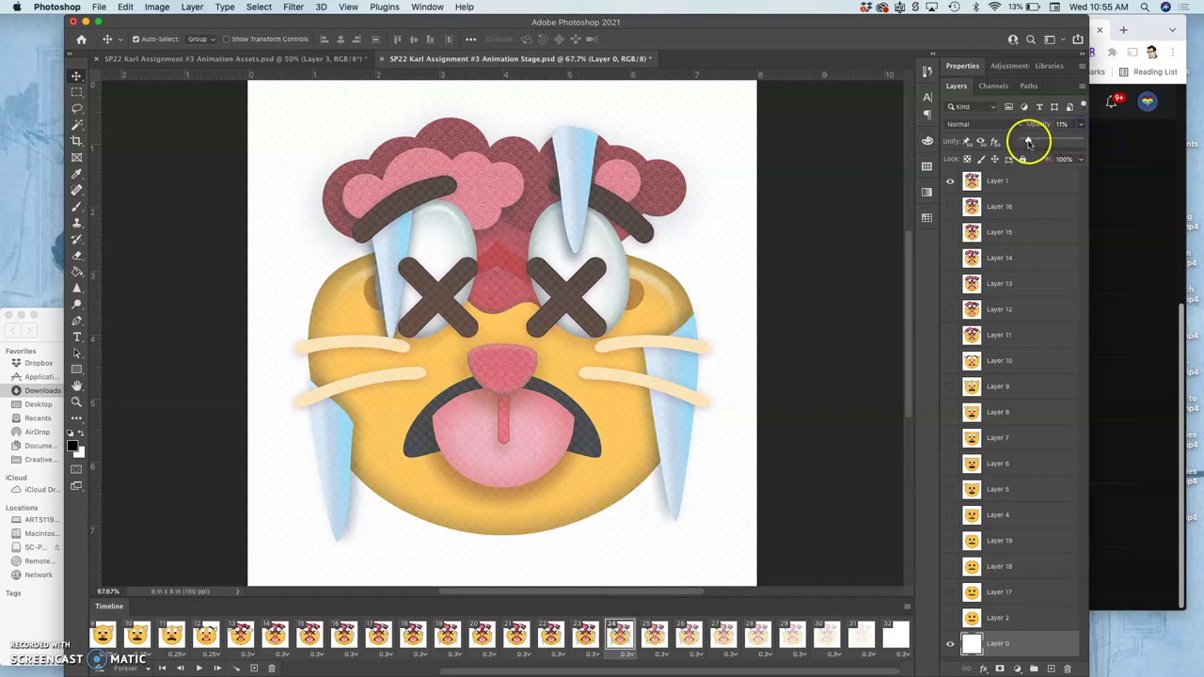
click(585, 632)
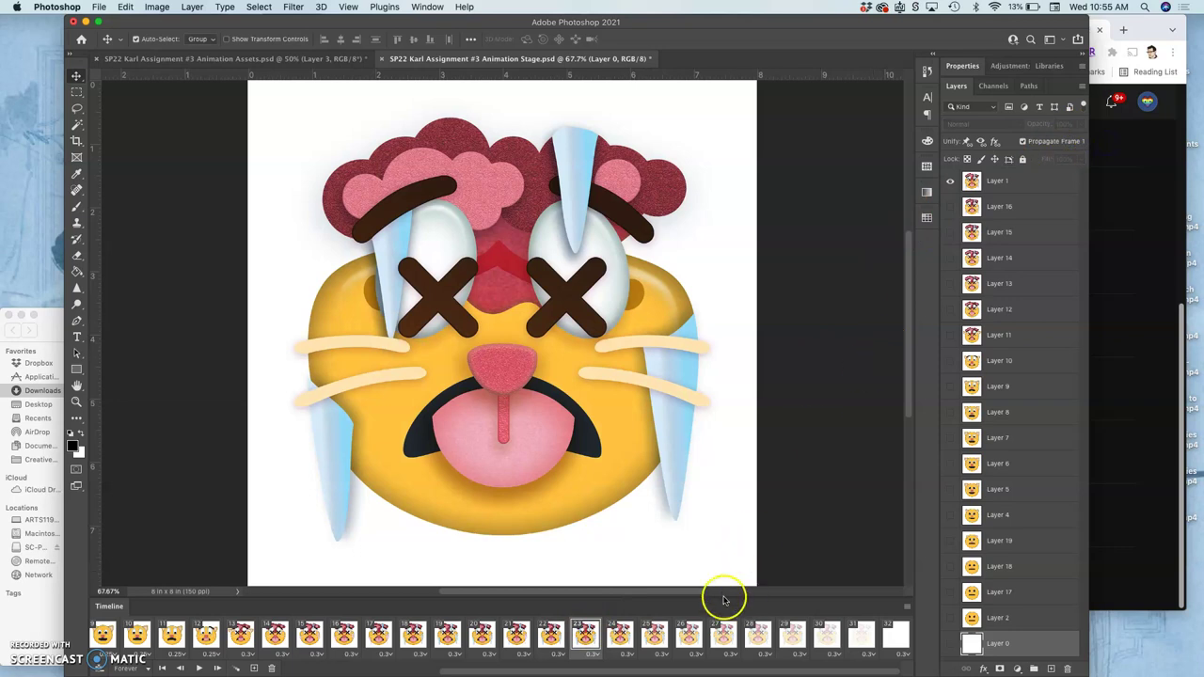
click(621, 636)
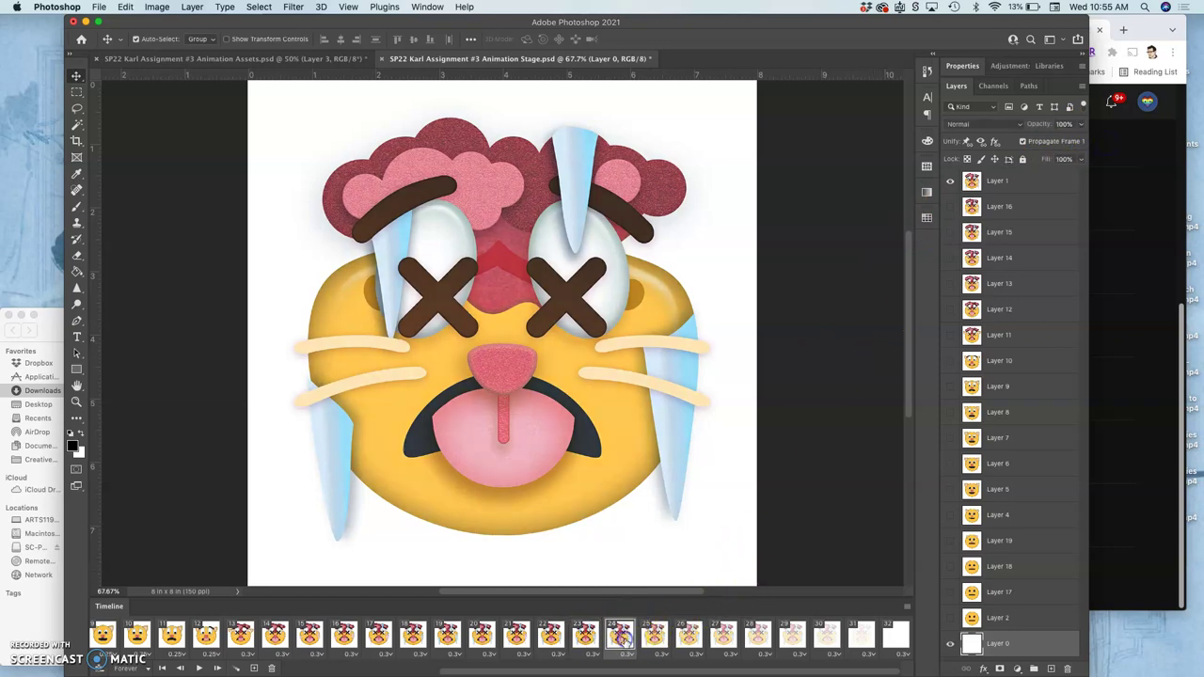
Set the delay of the fade-out frames 24 to 31 to 0.15 seconds.
shift+click(866, 642)
click(868, 655)
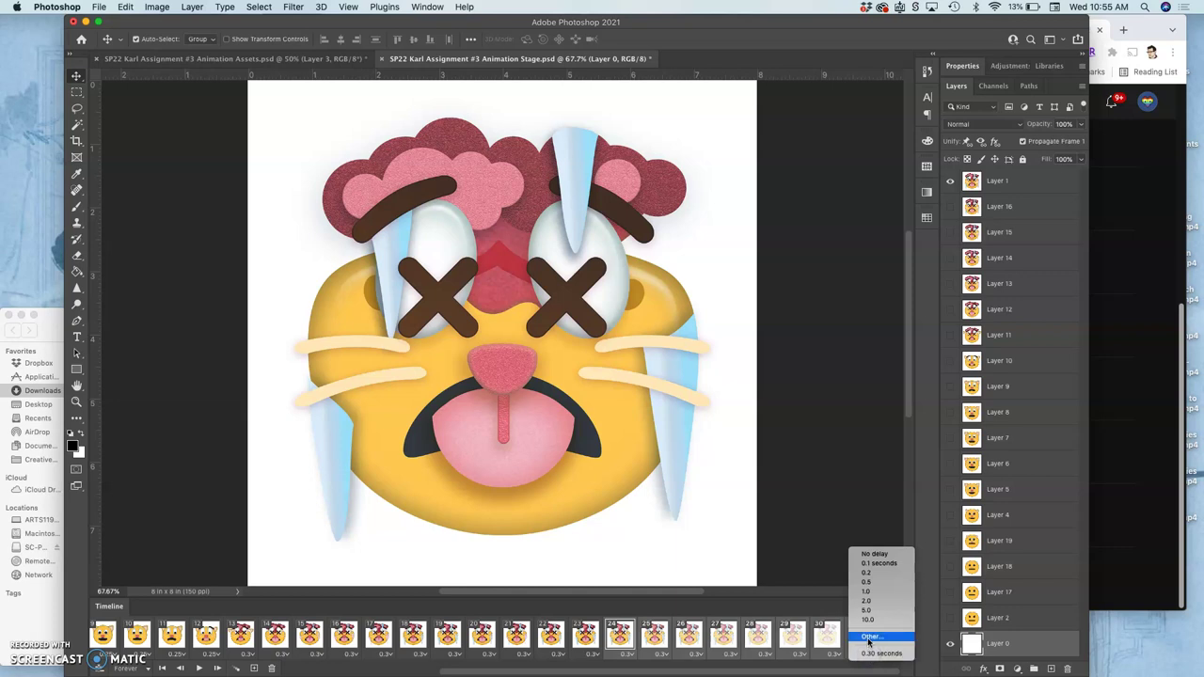
click(867, 638)
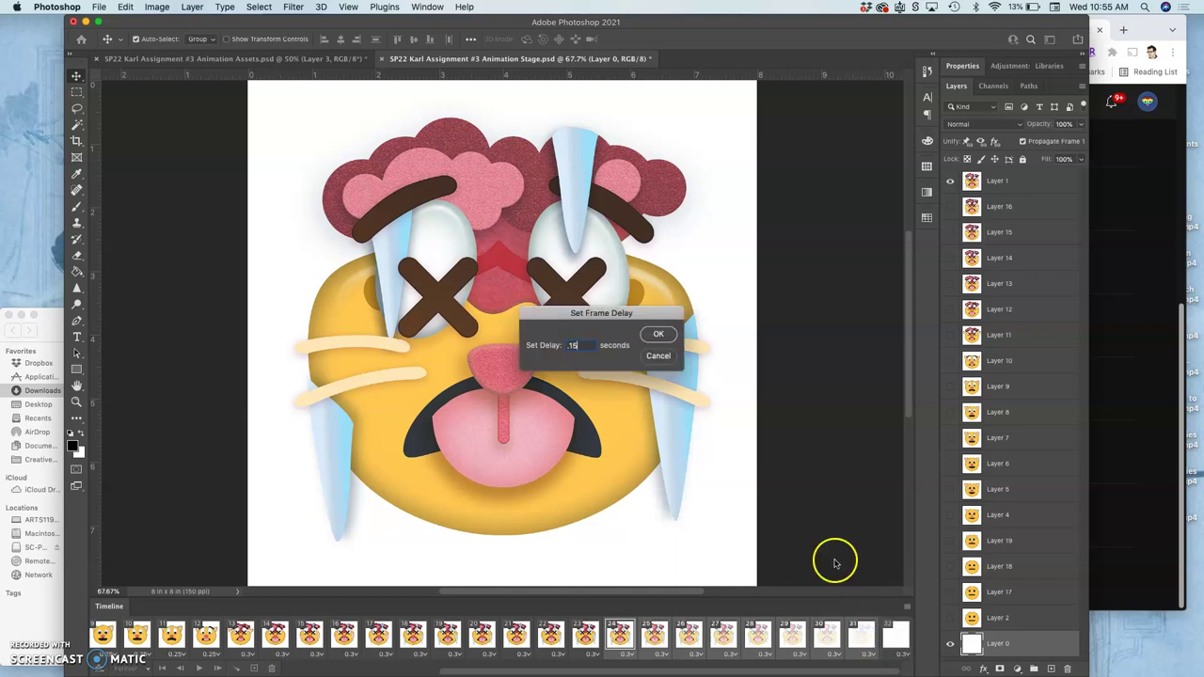
click(658, 335)
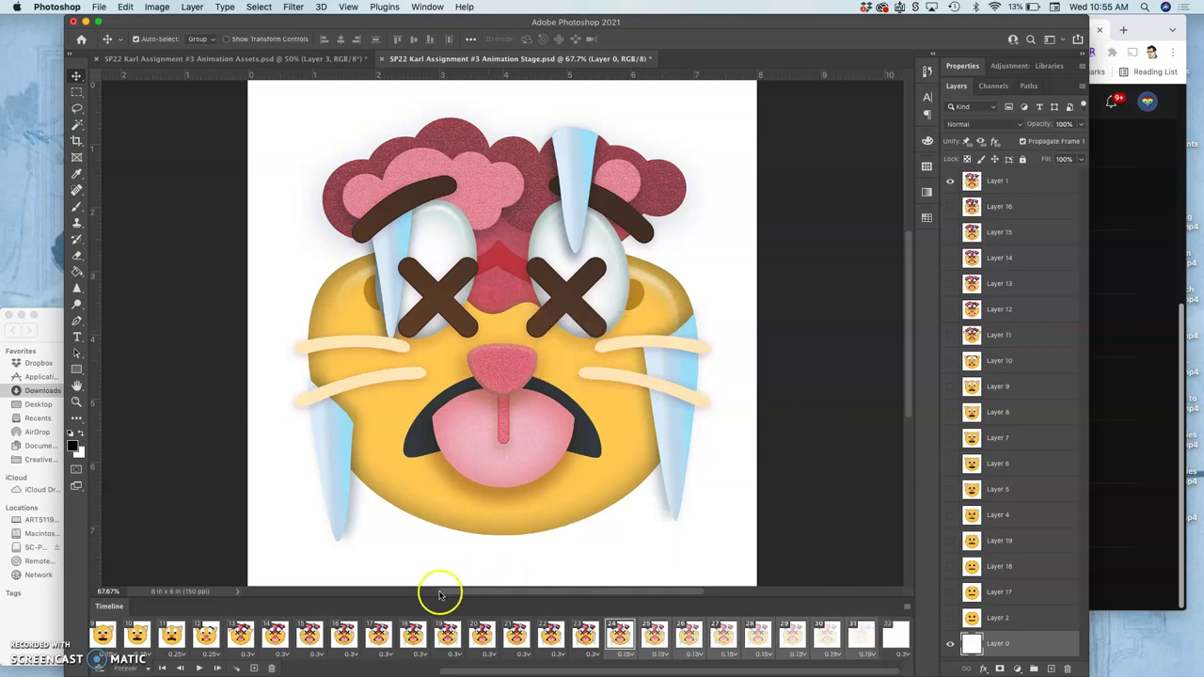
Play the animation from frame 1 through the new fade-out, and stop it.
scroll(389, 645, left, 10)
click(108, 635)
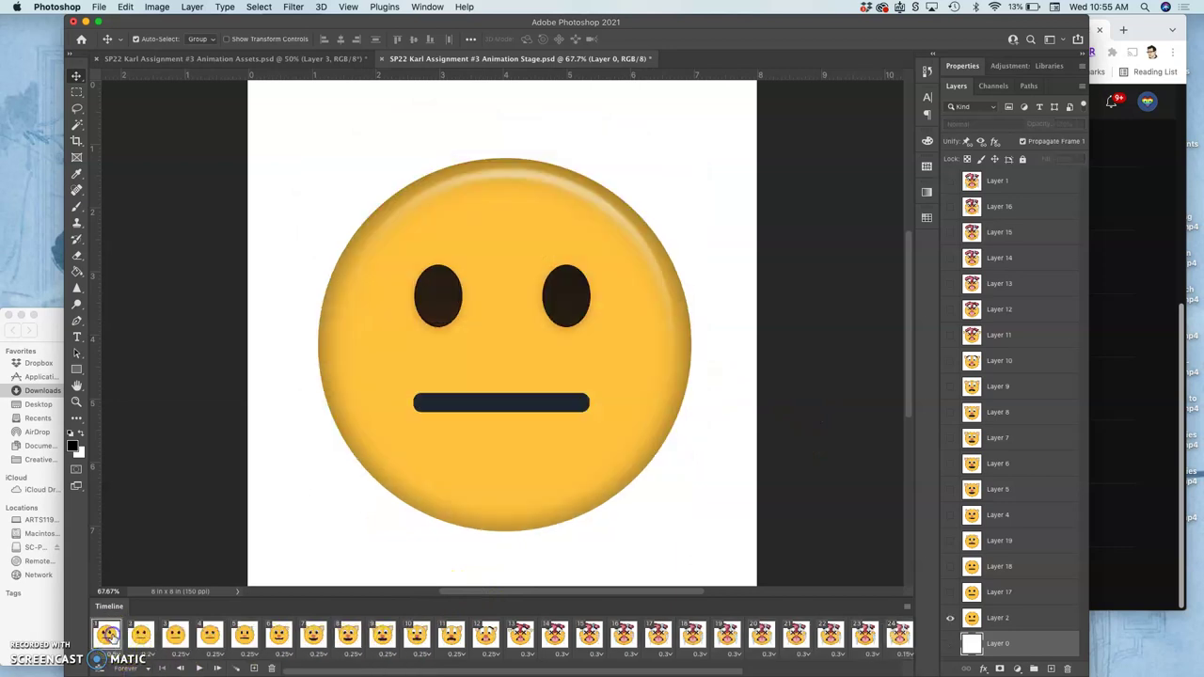
click(198, 668)
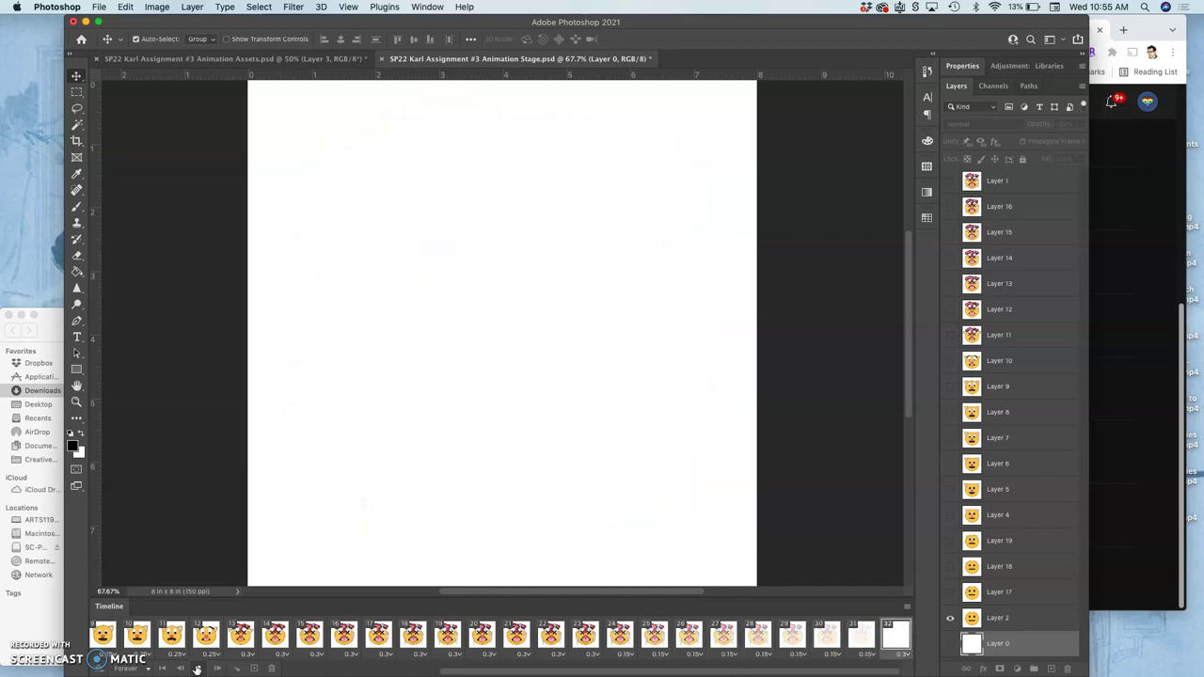
click(197, 669)
Step back and forth through frames 19 to 25 to examine the changes between the exploded-head faces before the fade.
click(347, 636)
scroll(348, 640, right, 3)
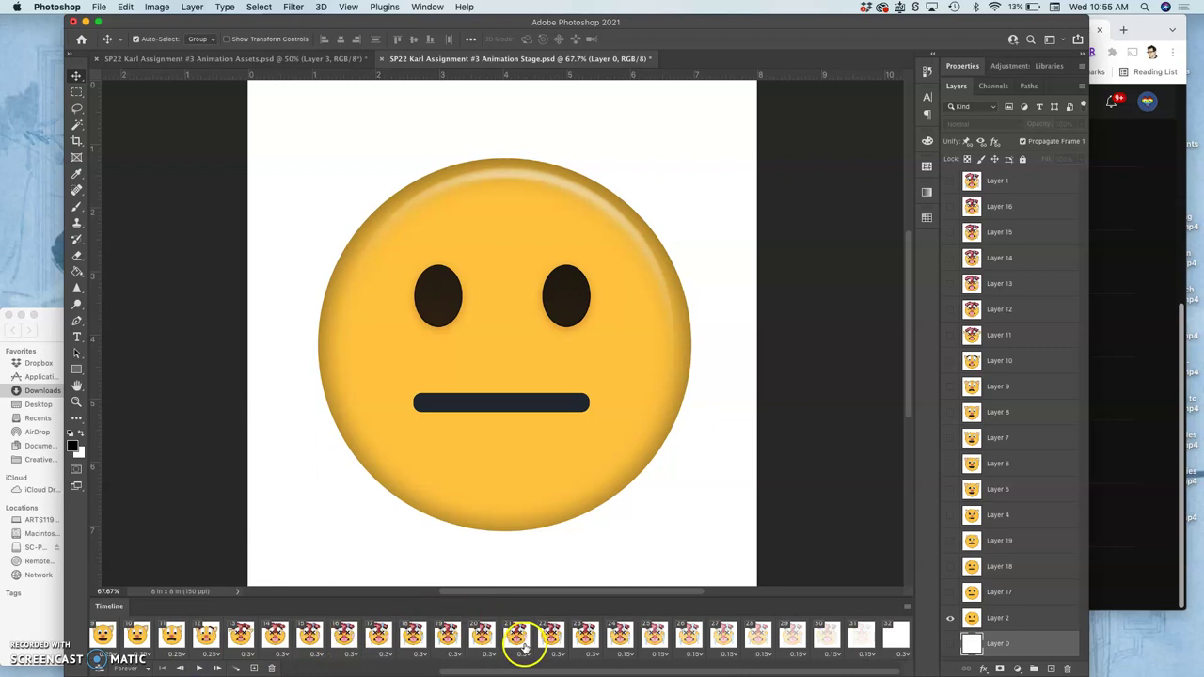
click(551, 637)
click(579, 638)
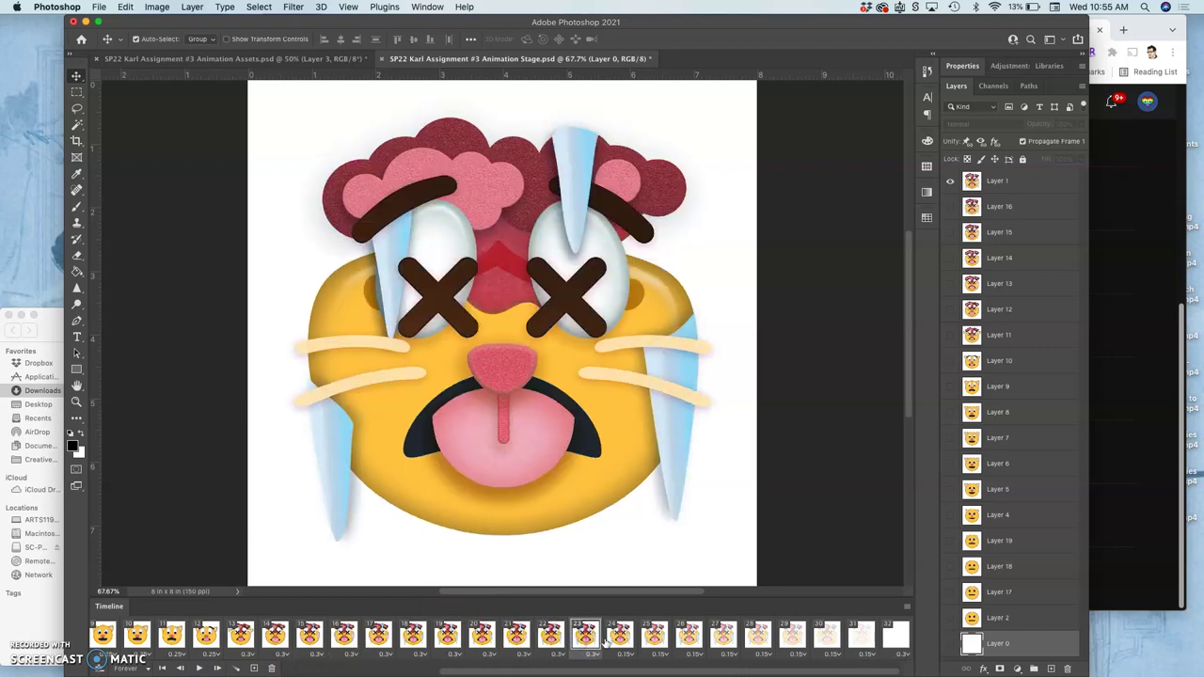
click(618, 638)
click(656, 638)
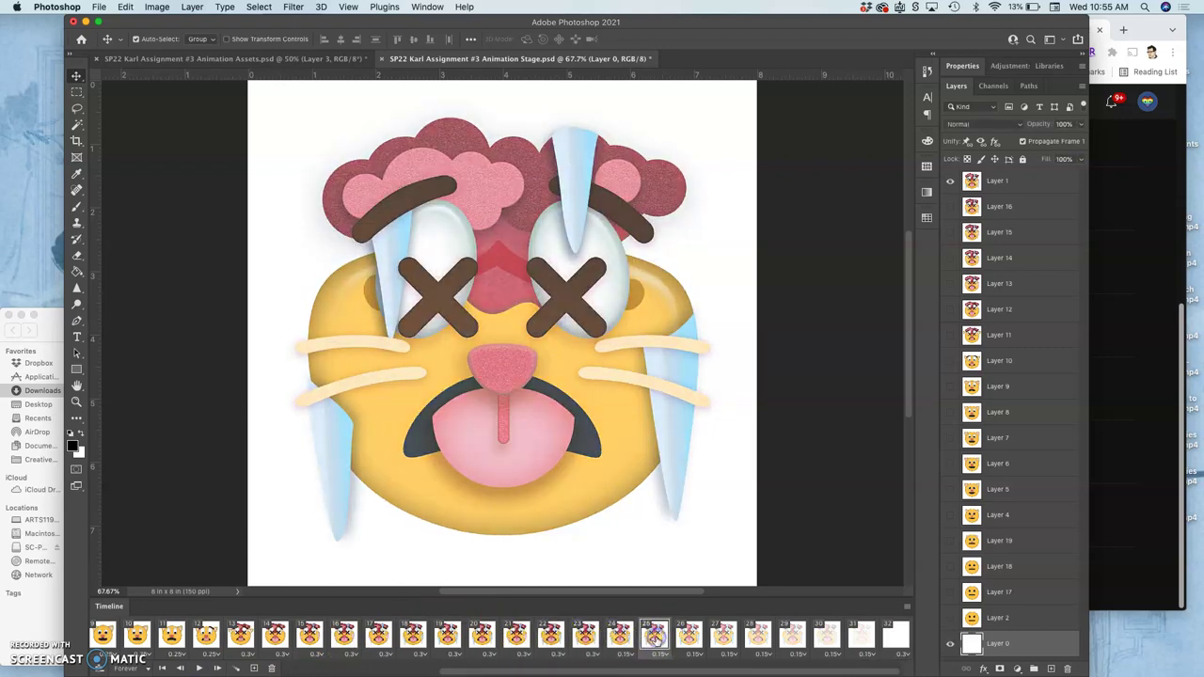
click(620, 639)
click(581, 637)
click(551, 638)
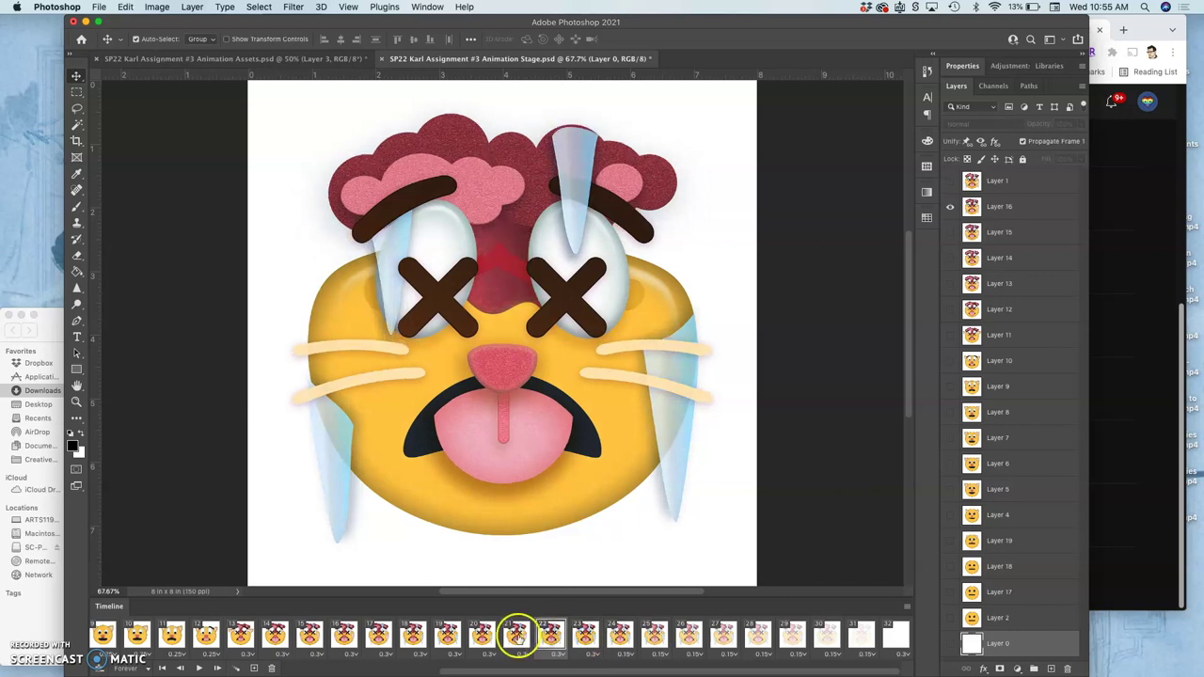
click(517, 638)
click(483, 637)
click(516, 637)
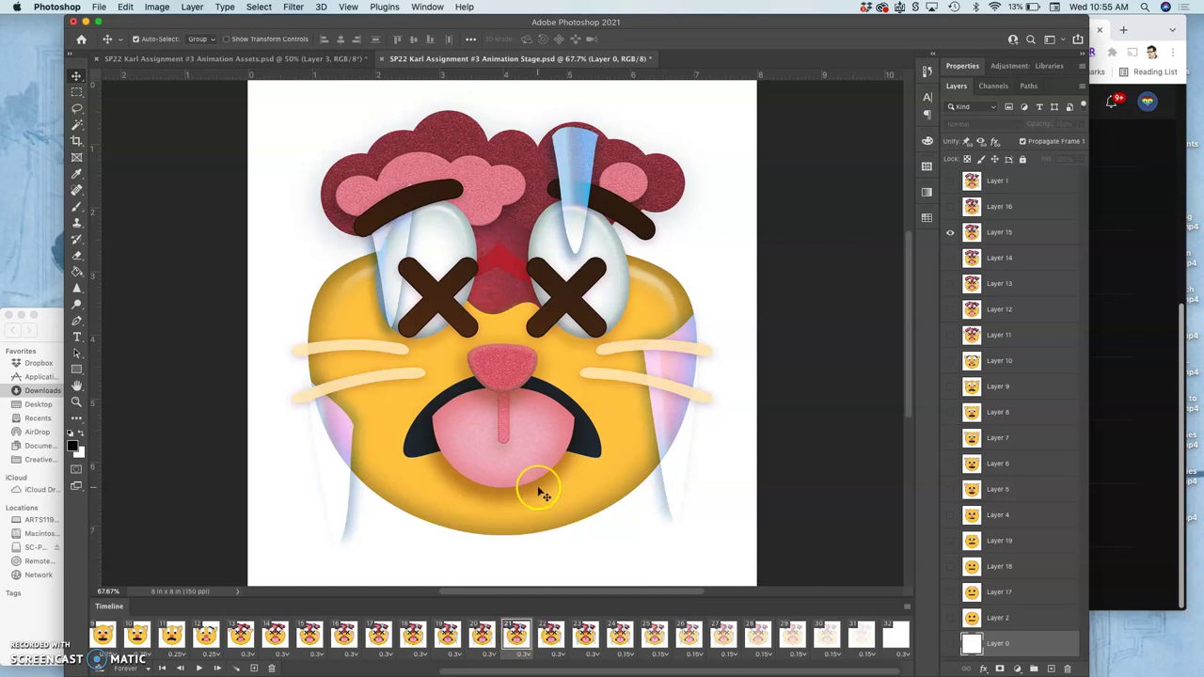
click(448, 637)
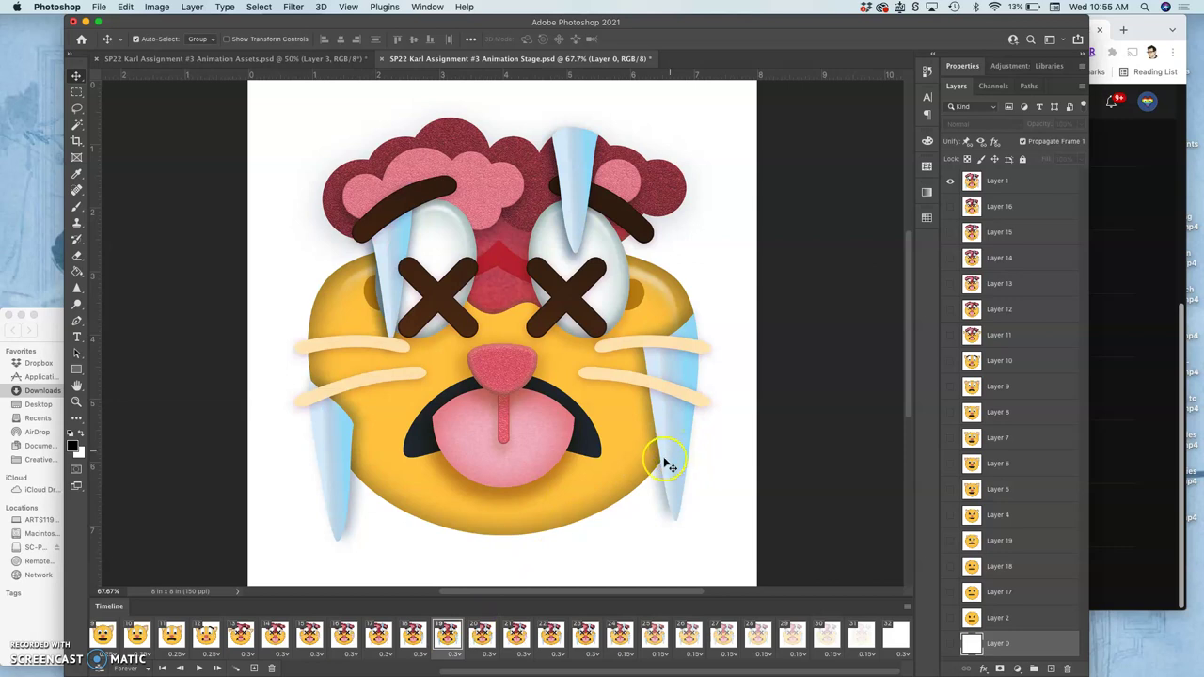
click(489, 632)
In frame 21, show Layer 16 over Layer 15 and lower Layer 16's opacity to 62%.
click(508, 637)
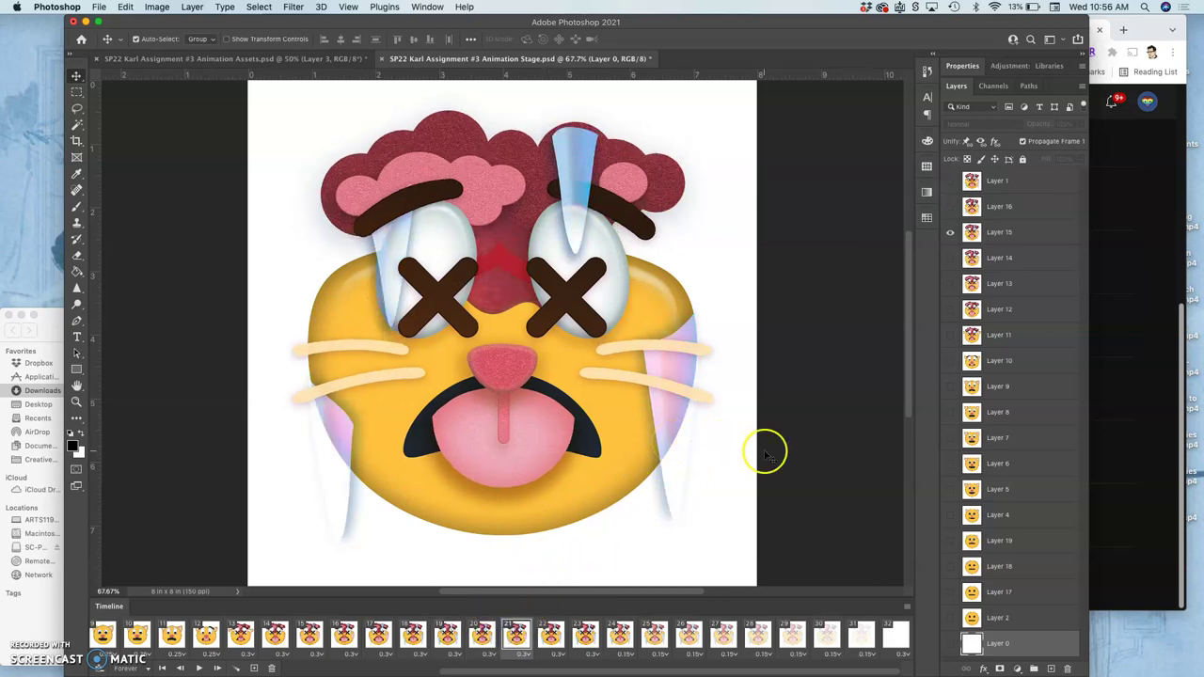
click(950, 207)
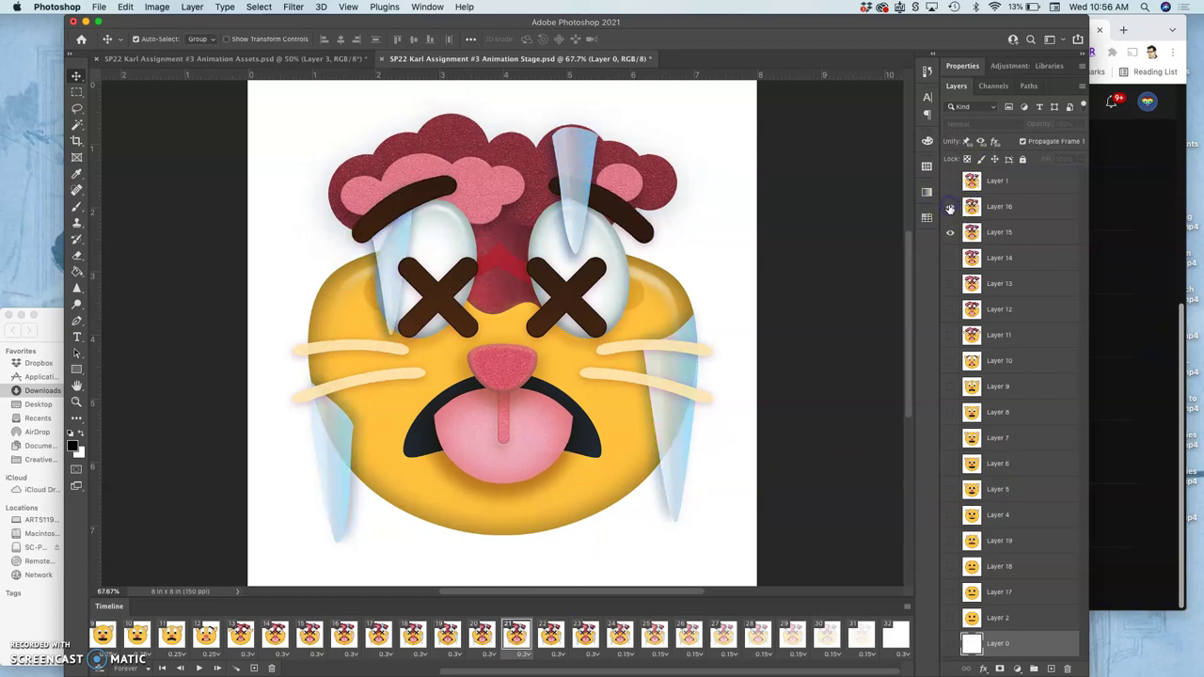
click(997, 206)
click(1082, 126)
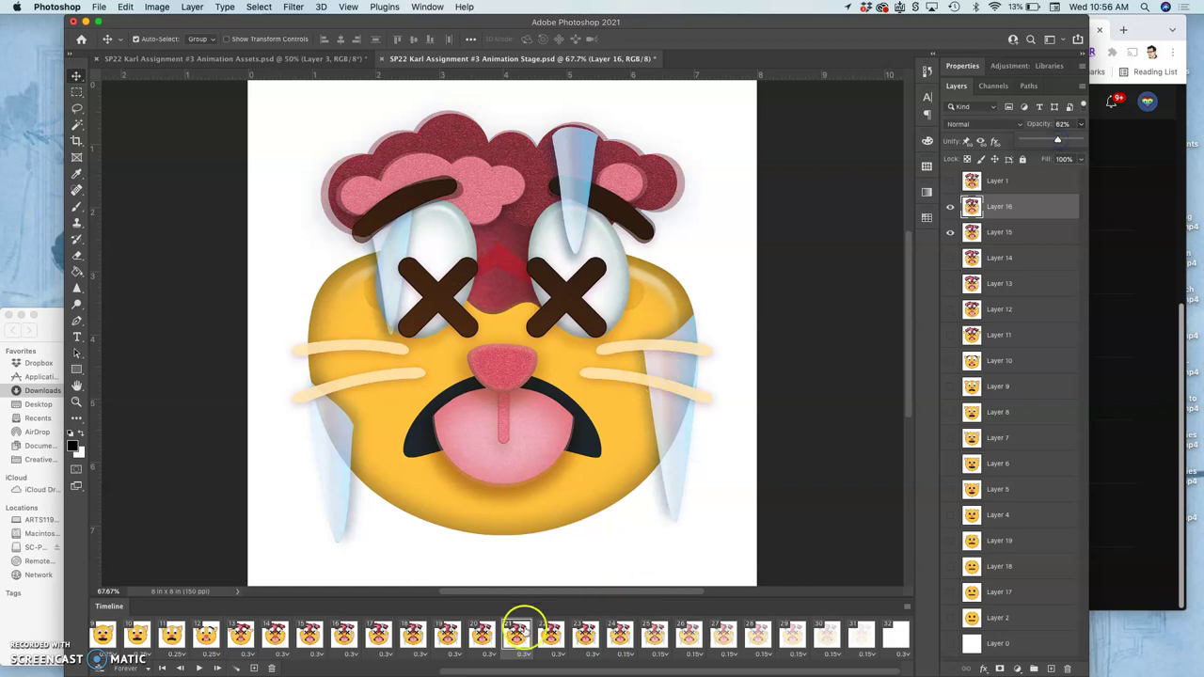
Compare frames 20 and 21, and preview other blending modes for Layer 16 in frame 21, keeping Normal.
click(482, 635)
click(504, 634)
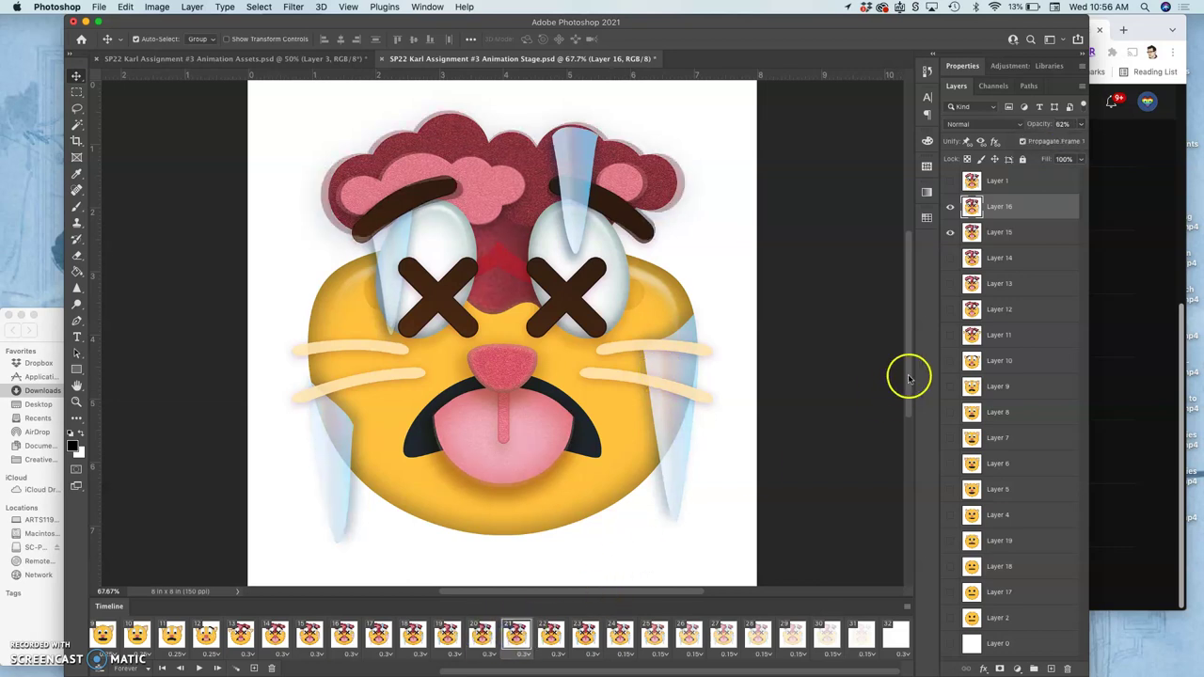
click(976, 123)
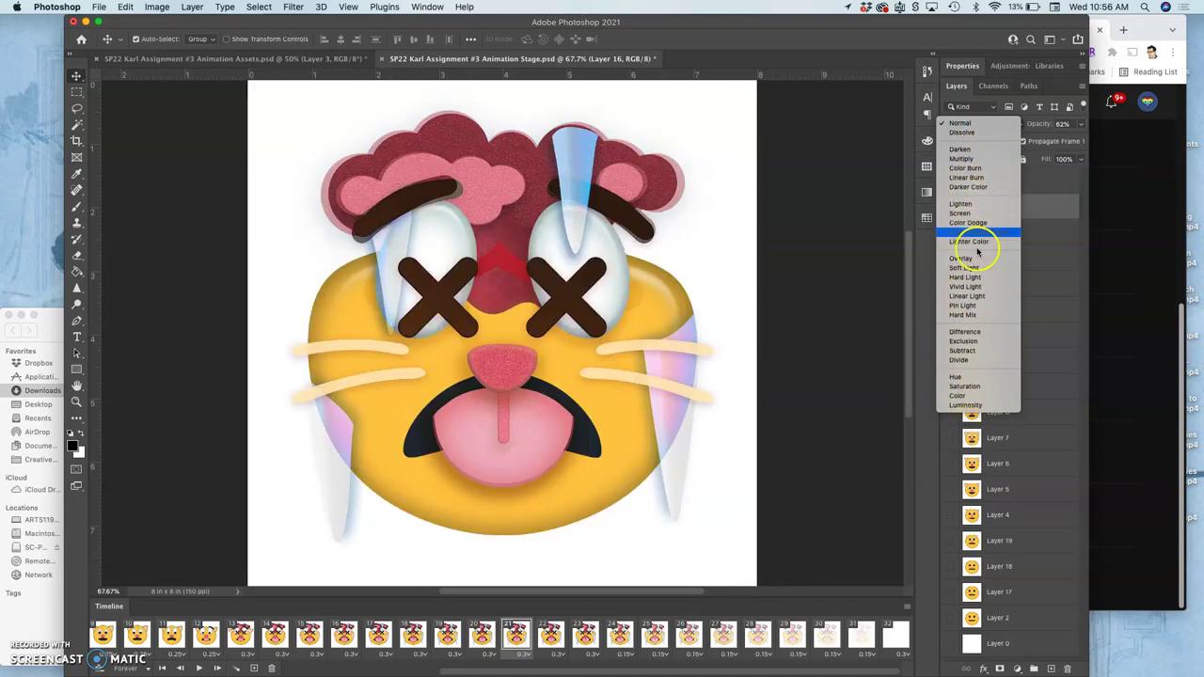
click(959, 123)
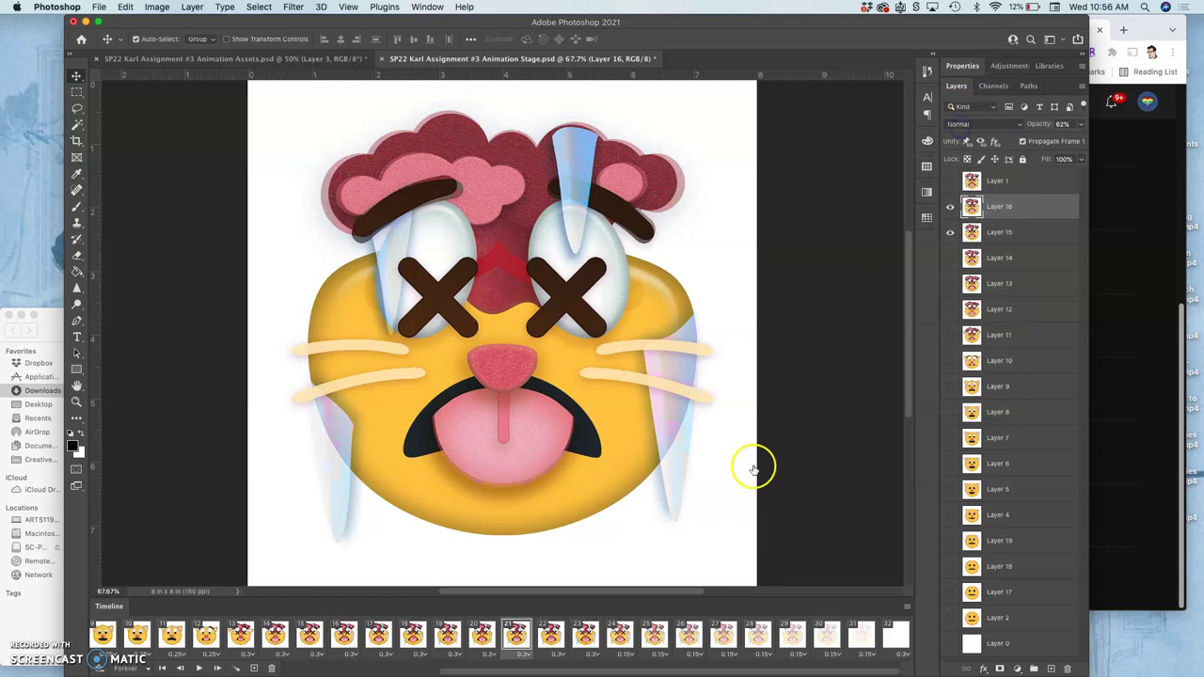
Play the whole frame animation to check the blended frames, stop it, and save the Animation Stage document.
click(444, 640)
click(199, 668)
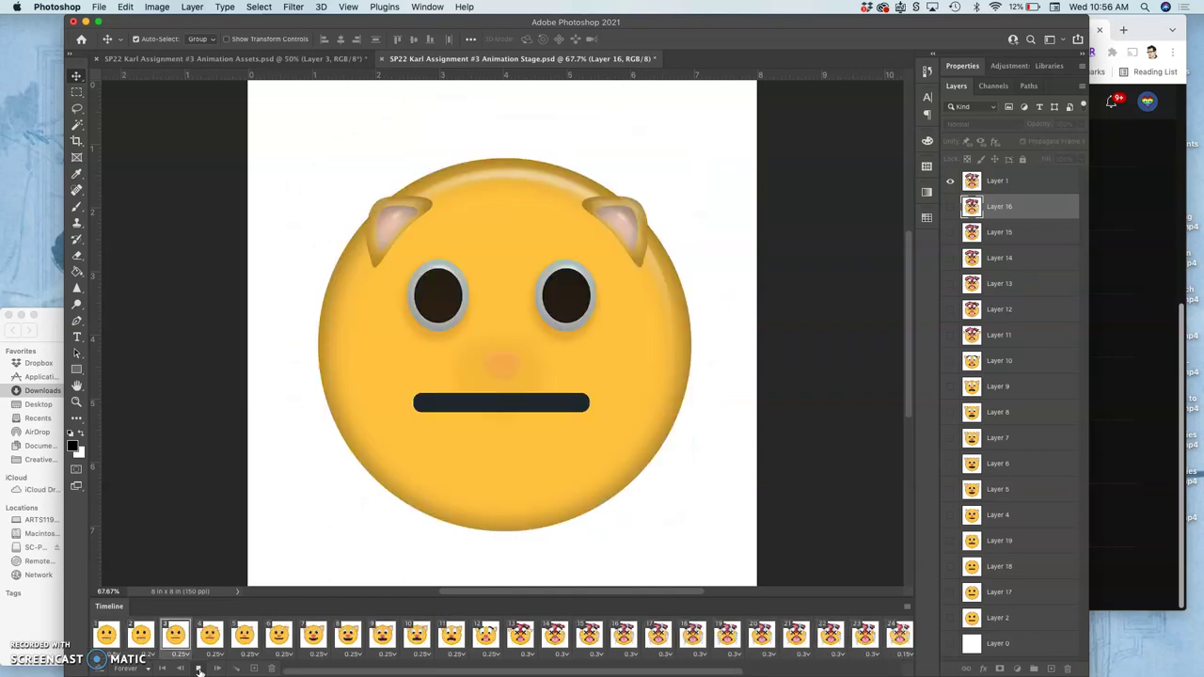
click(198, 669)
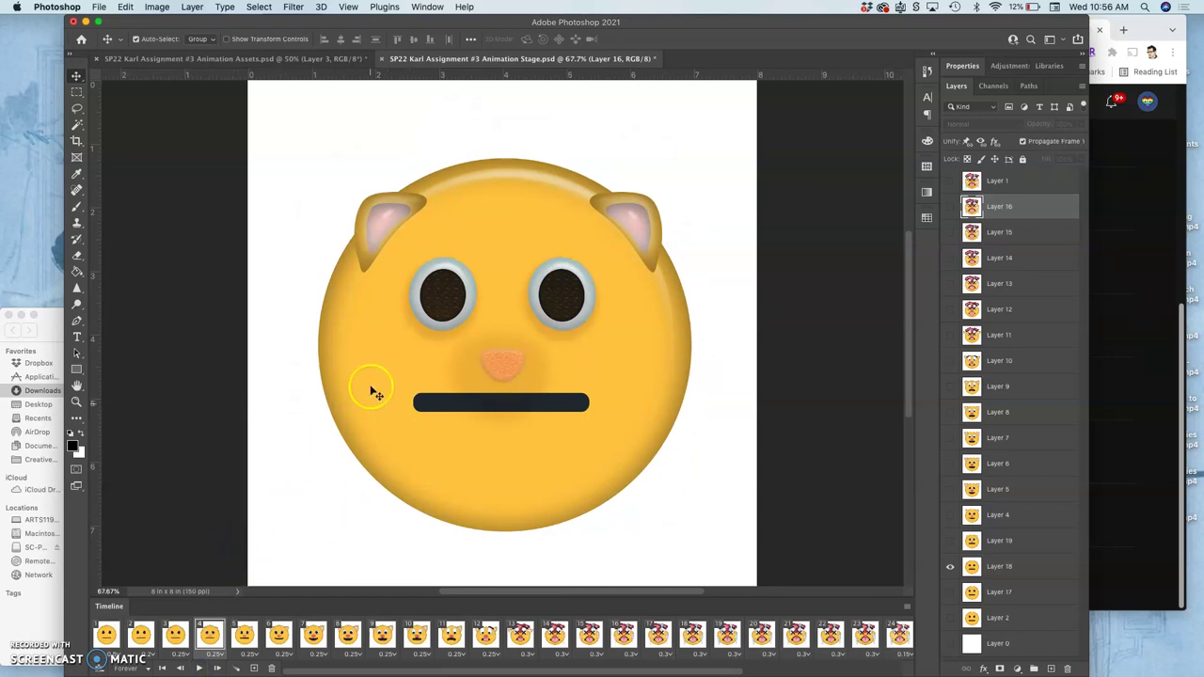
click(98, 7)
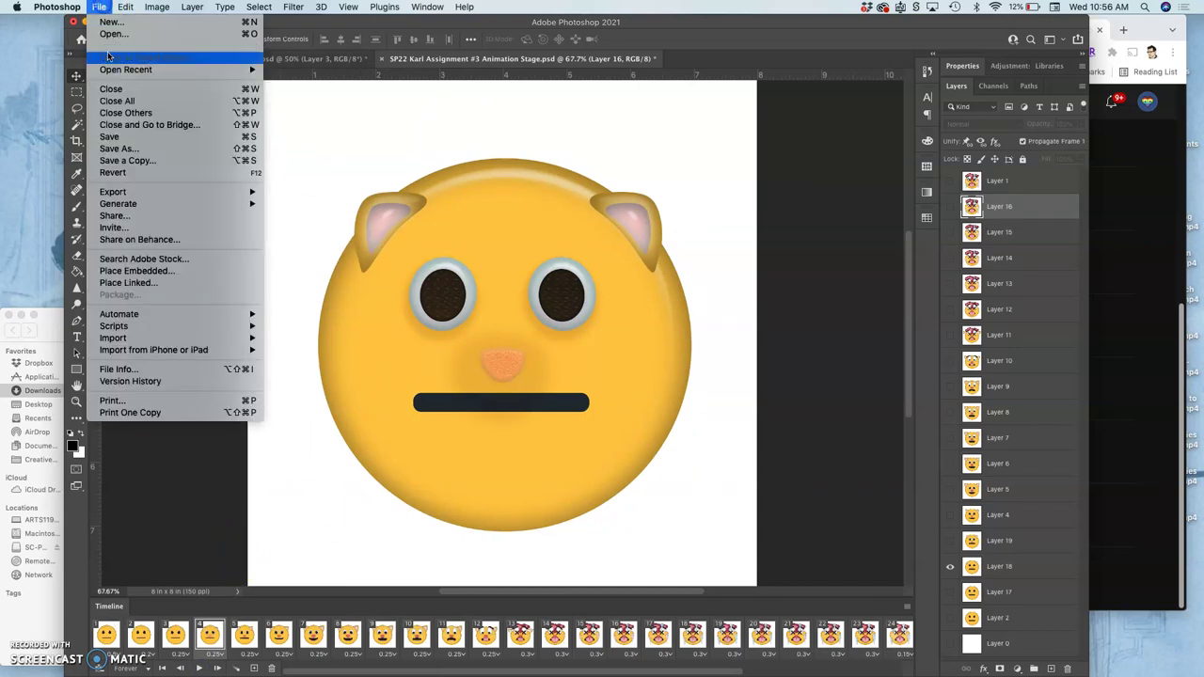
click(116, 135)
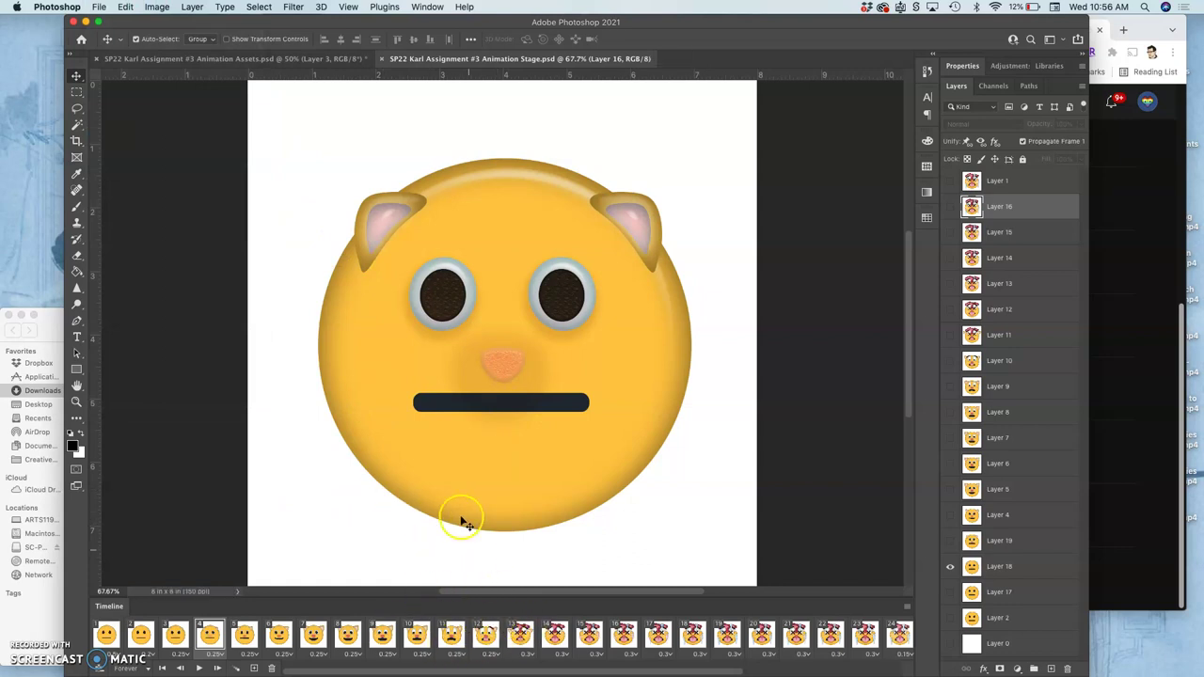
Preview the animation at 33.3% in Save for Web (Legacy) and save it as a GIF in the Downloads folder.
click(99, 7)
mouse_move(157, 197)
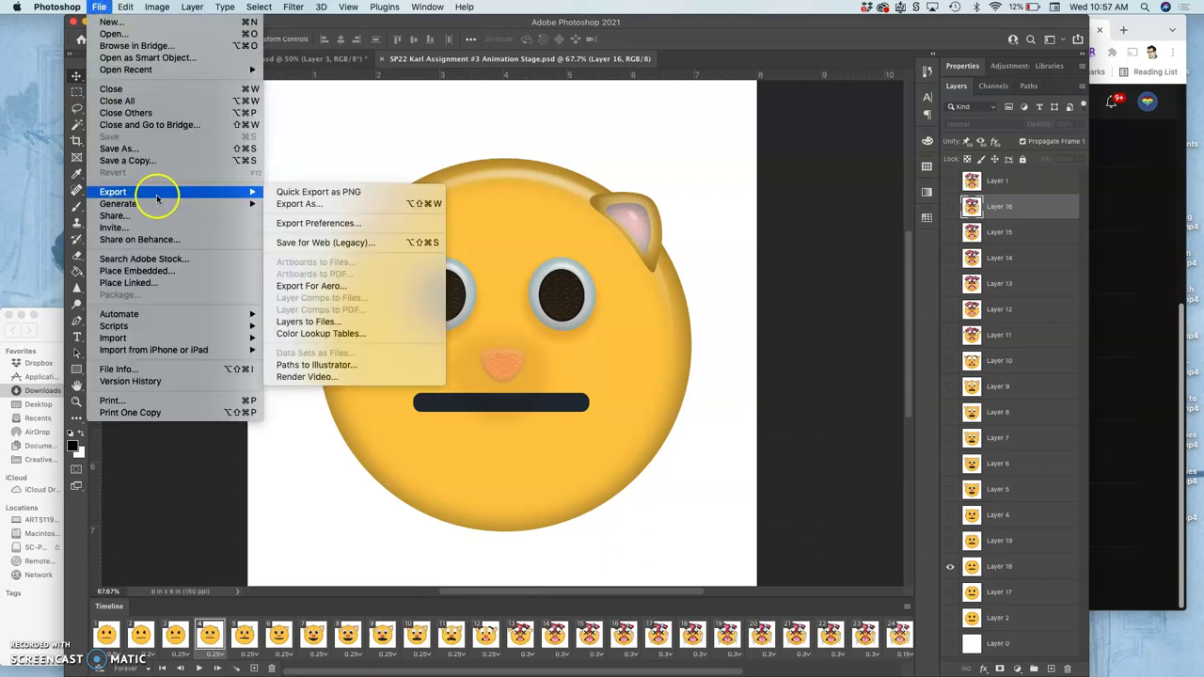
click(317, 241)
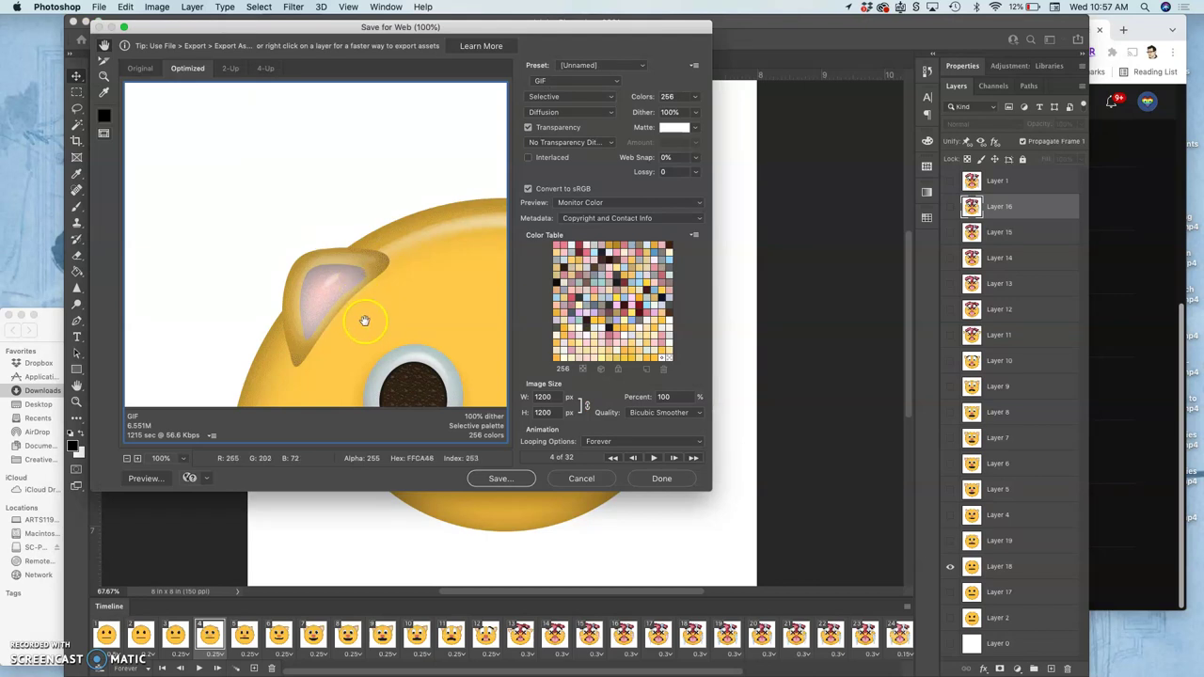
scroll(364, 320, down, 5)
scroll(363, 323, up, 6)
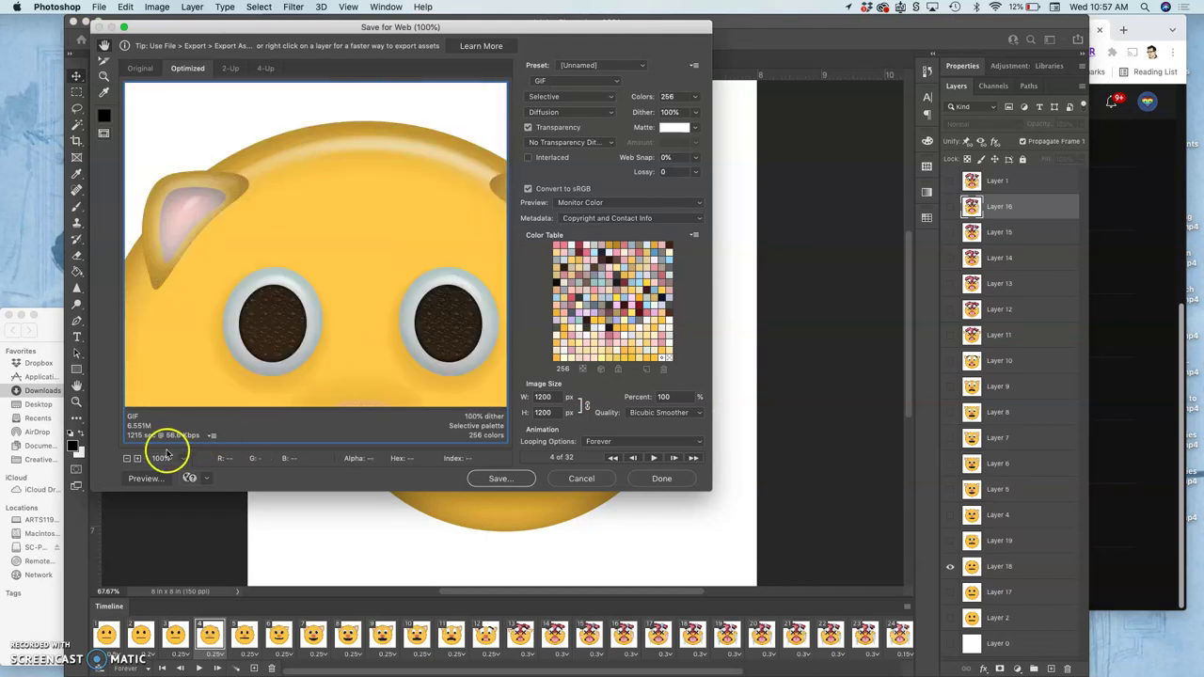
click(129, 458)
click(129, 458)
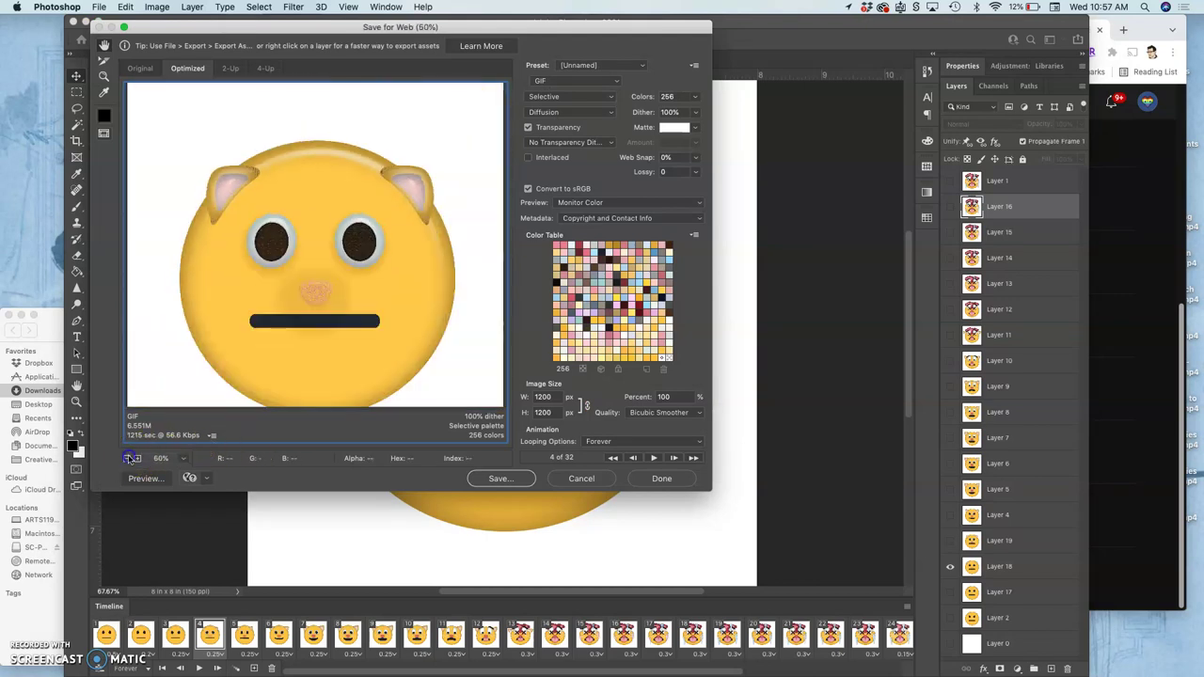
click(129, 458)
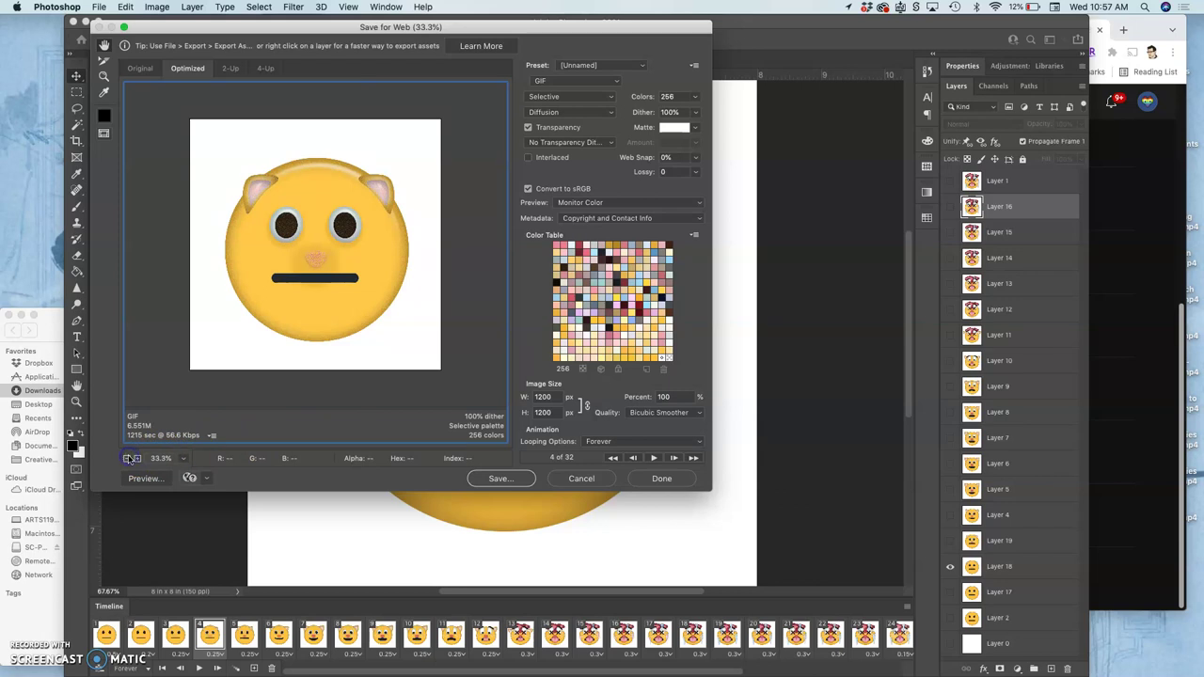
click(654, 458)
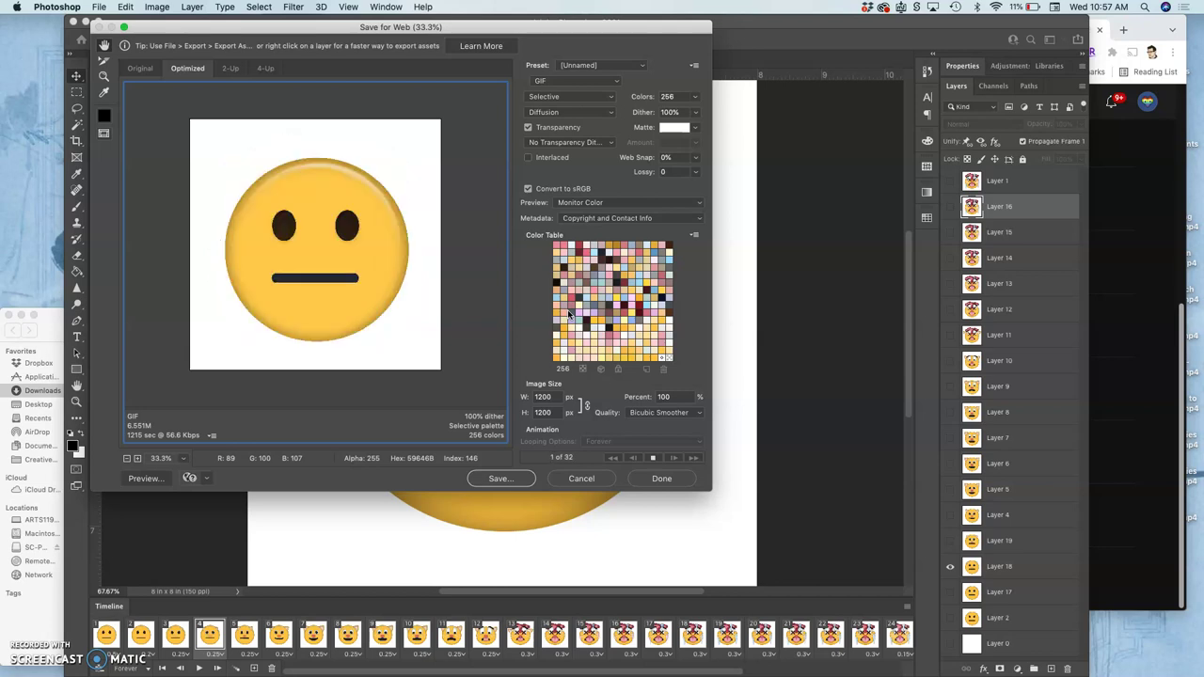
click(501, 479)
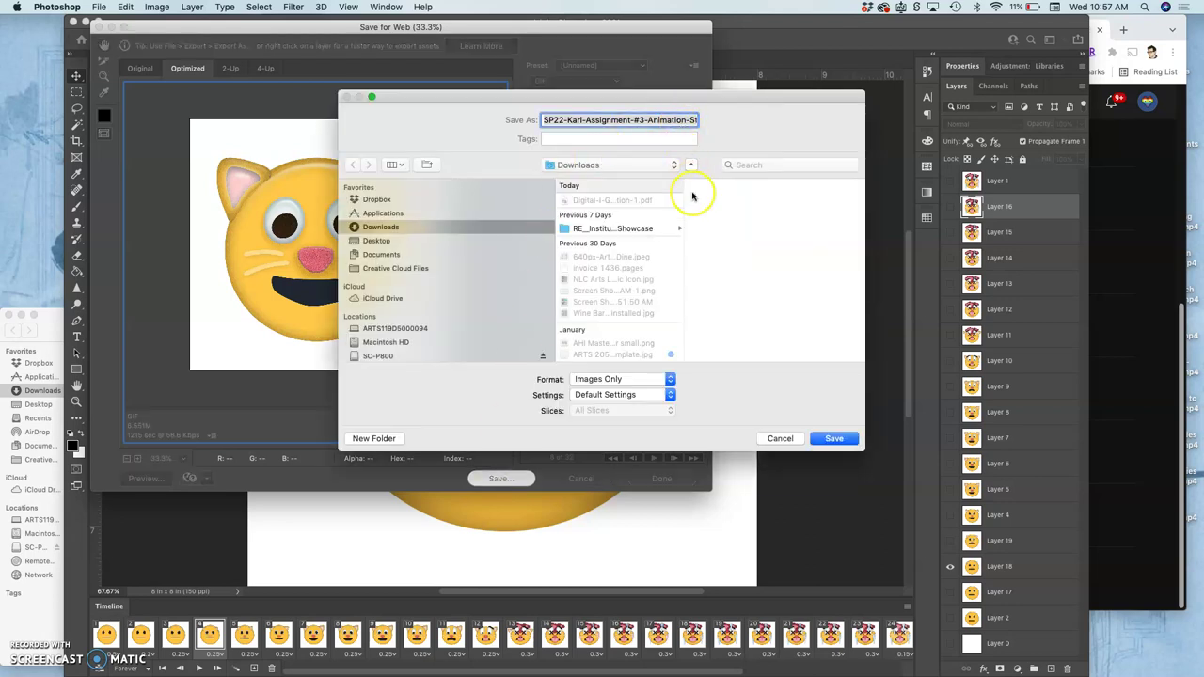
click(834, 438)
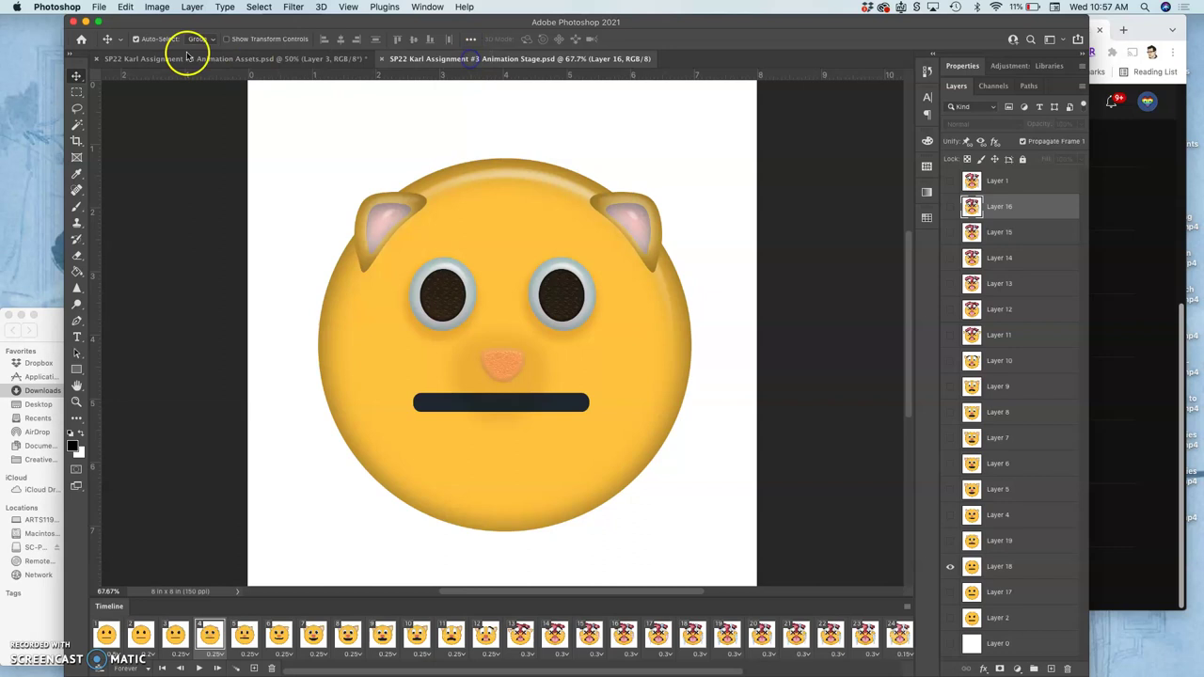
Switch to the Animation Assets document and save it.
click(99, 8)
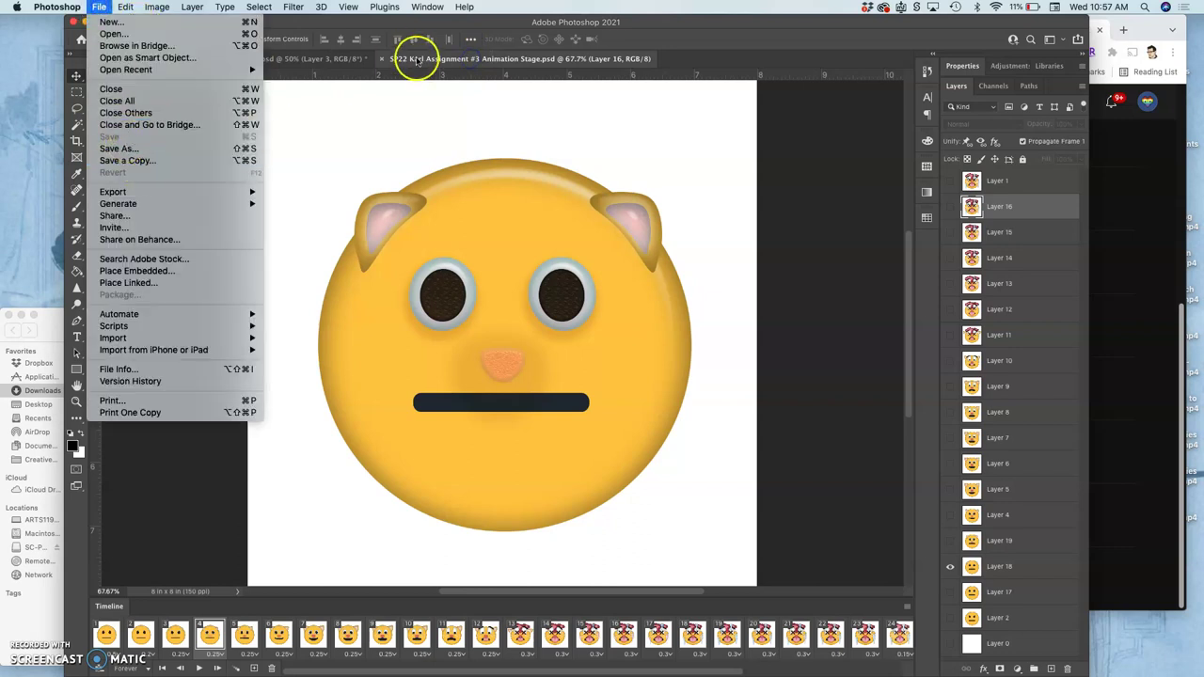
click(345, 59)
click(283, 58)
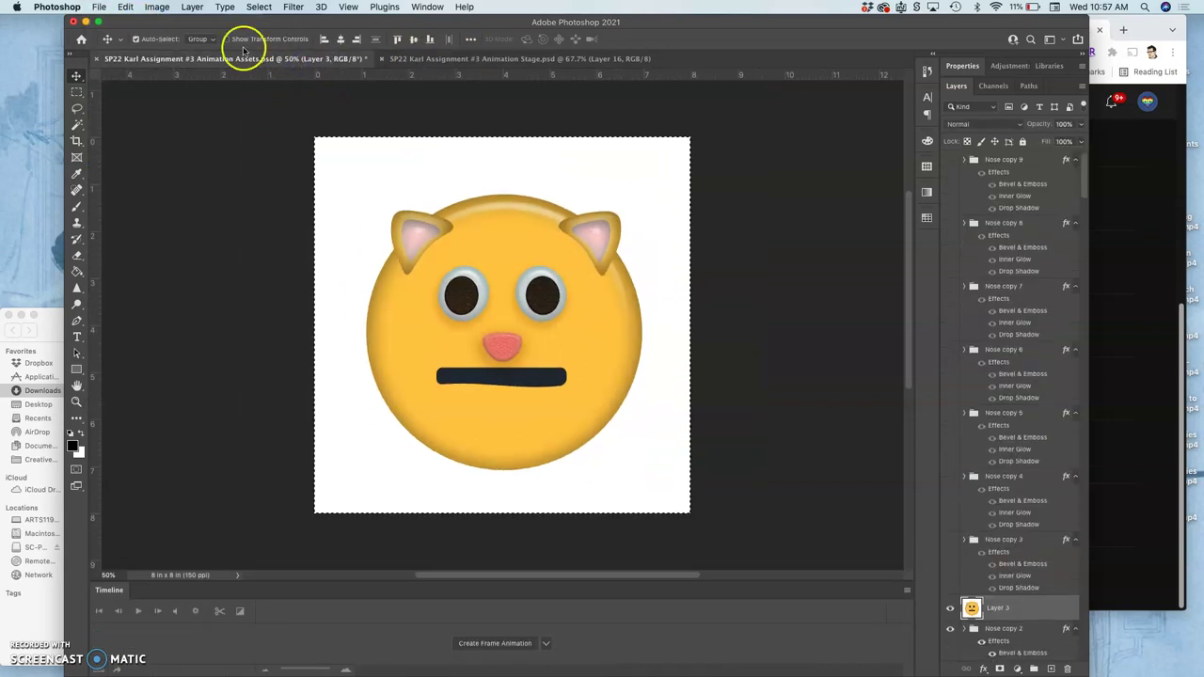
click(99, 7)
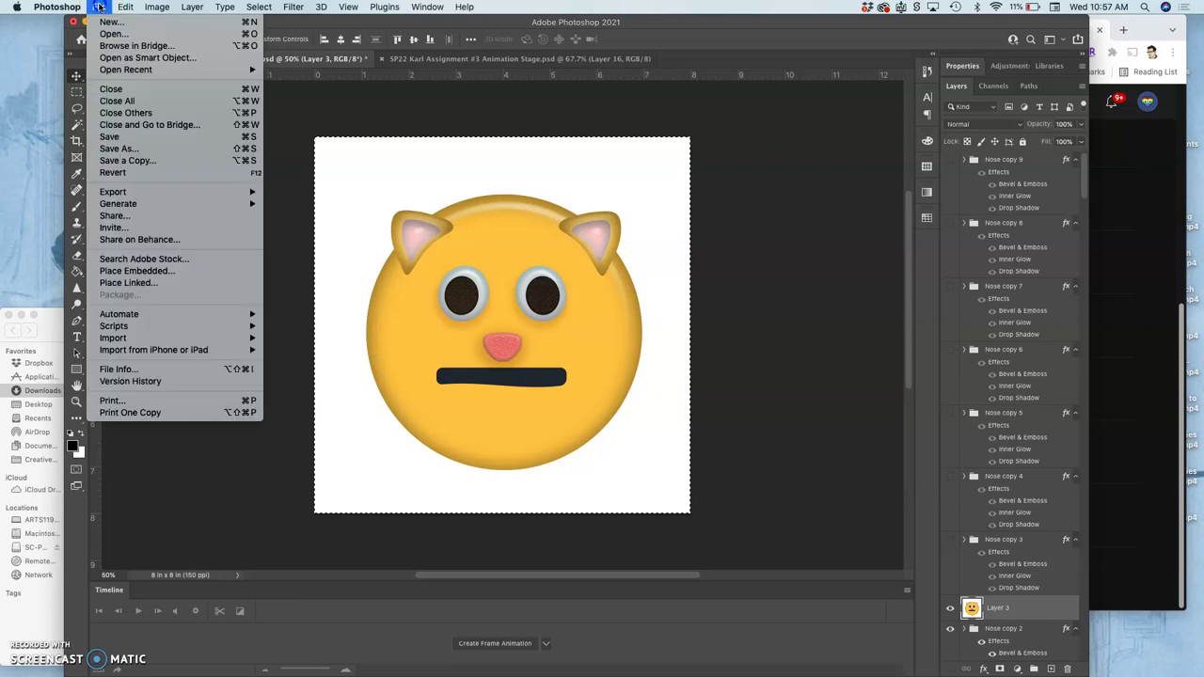
click(109, 136)
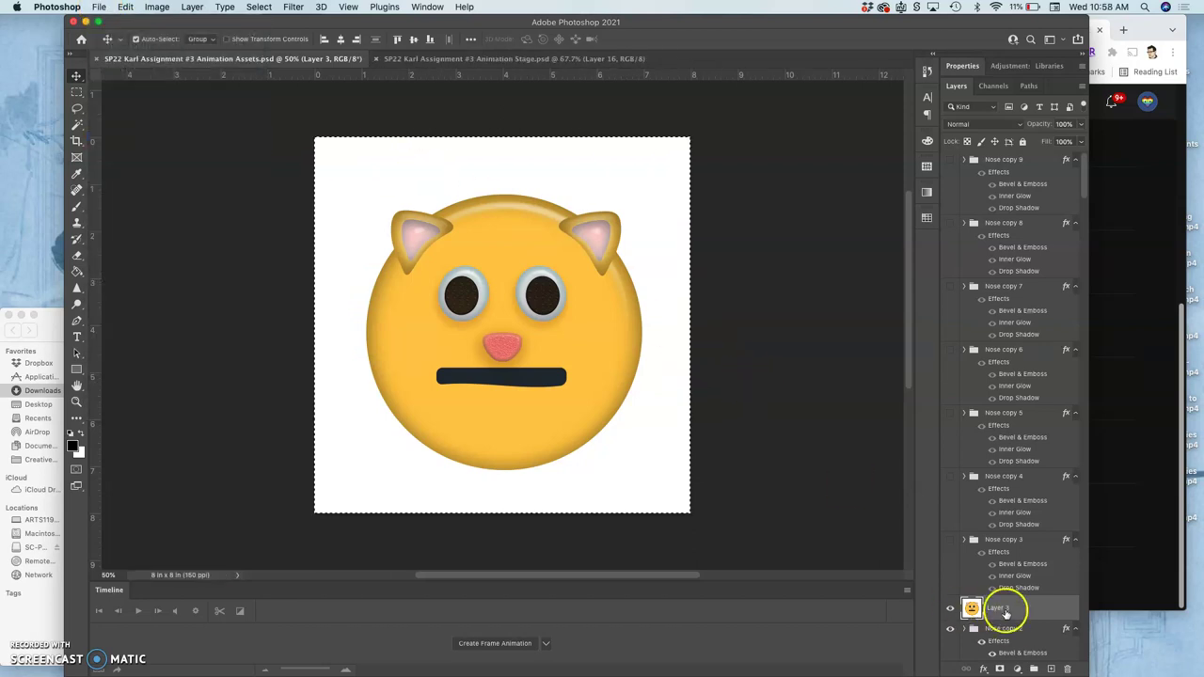
Delete the flattened Layer 3 from the Animation Assets document, and save and close the file.
key(Delete)
click(638, 350)
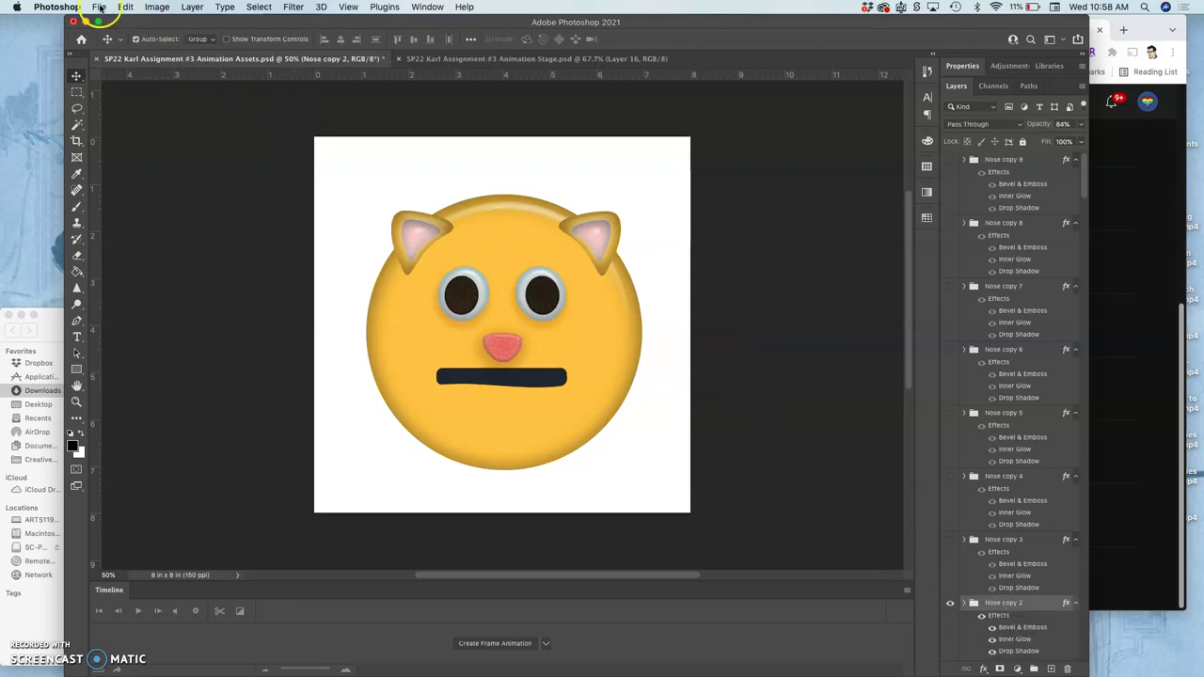
click(99, 7)
click(129, 136)
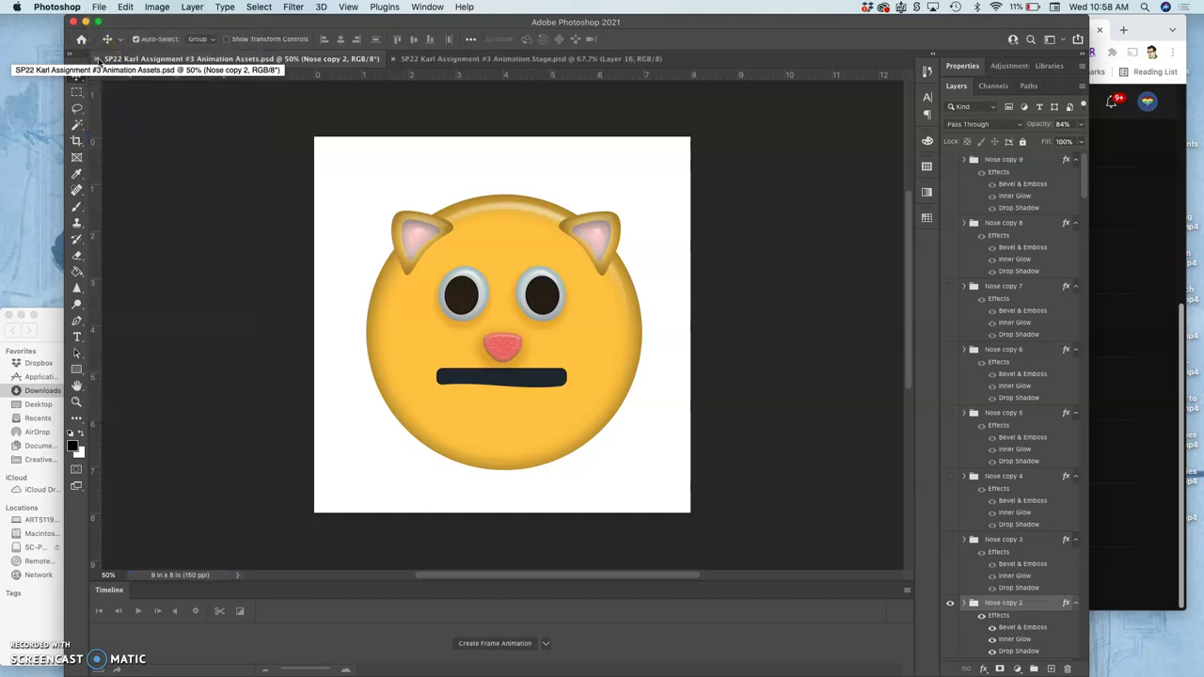
click(98, 59)
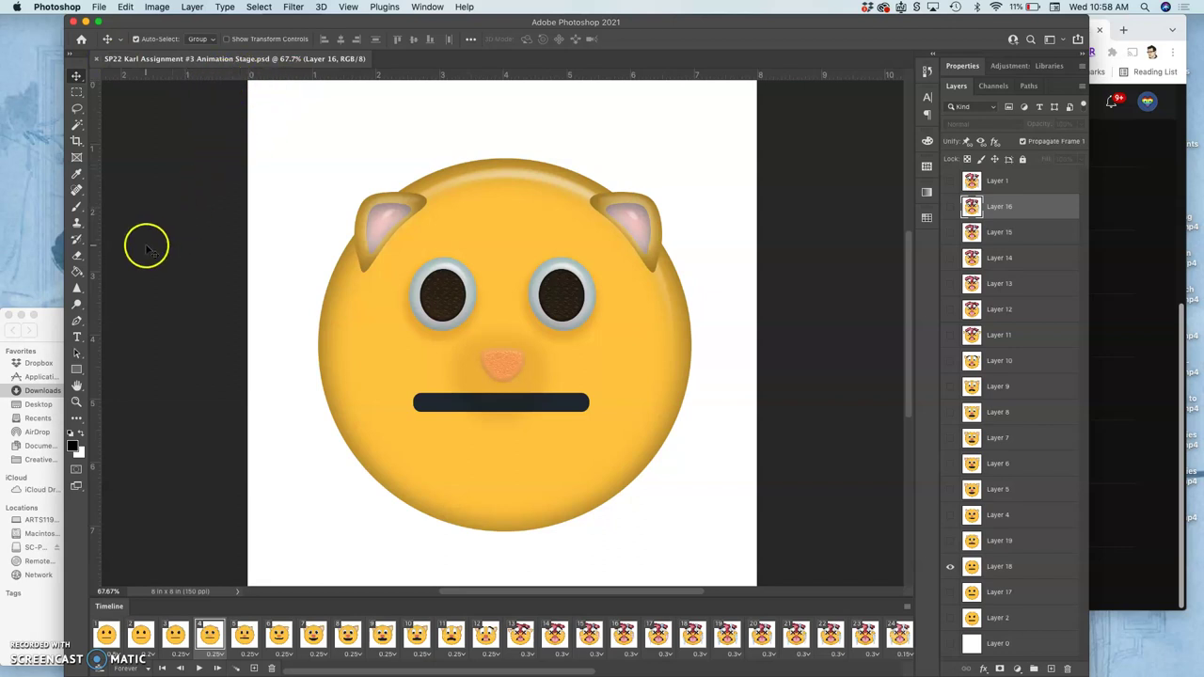
Switch to Chrome and open the instructor's post in the Canvas assignment discussion for editing.
mouse_move(1, 308)
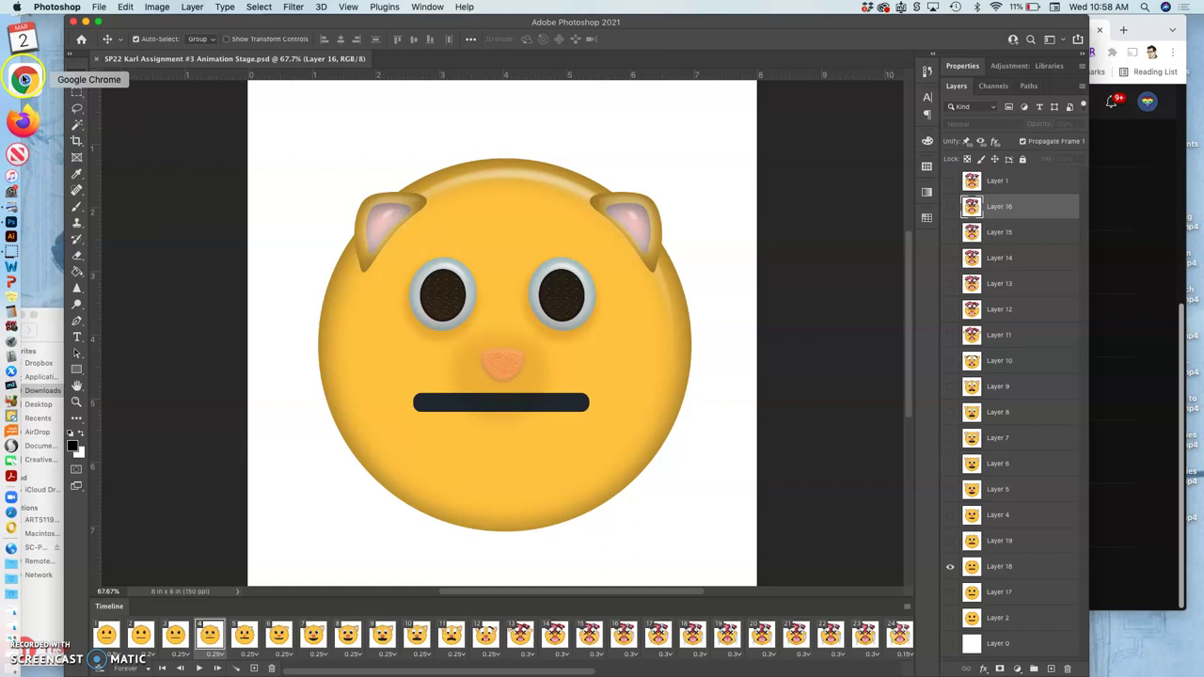
click(23, 80)
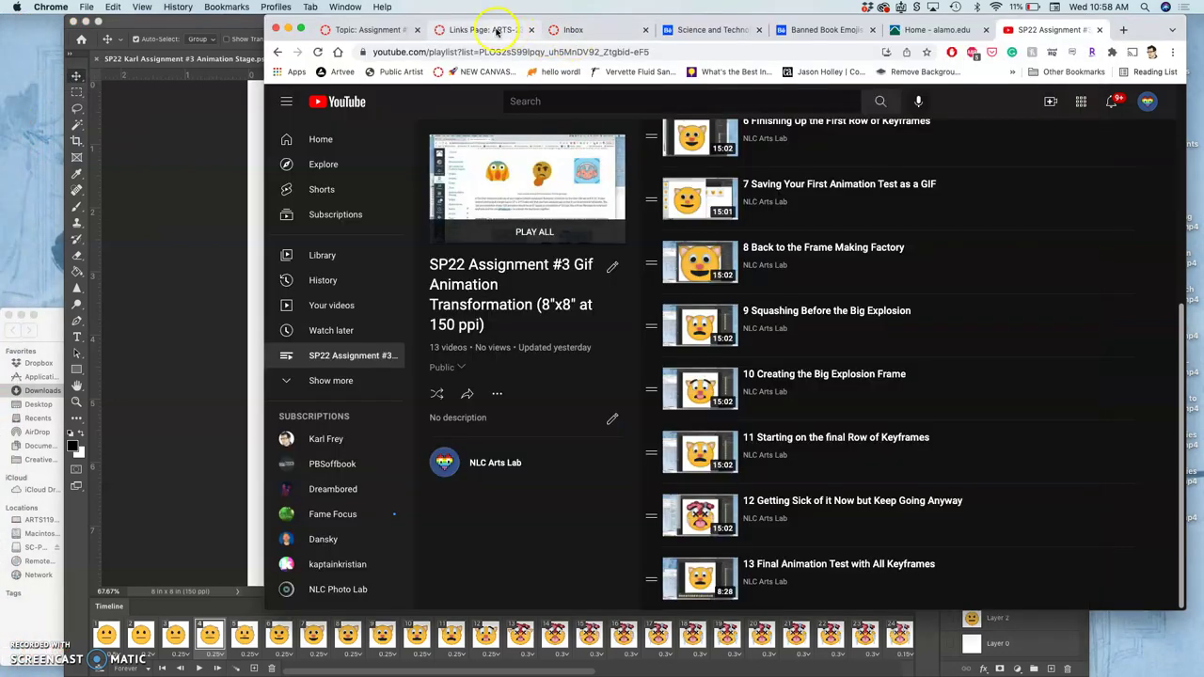
click(384, 32)
scroll(730, 328, down, 3)
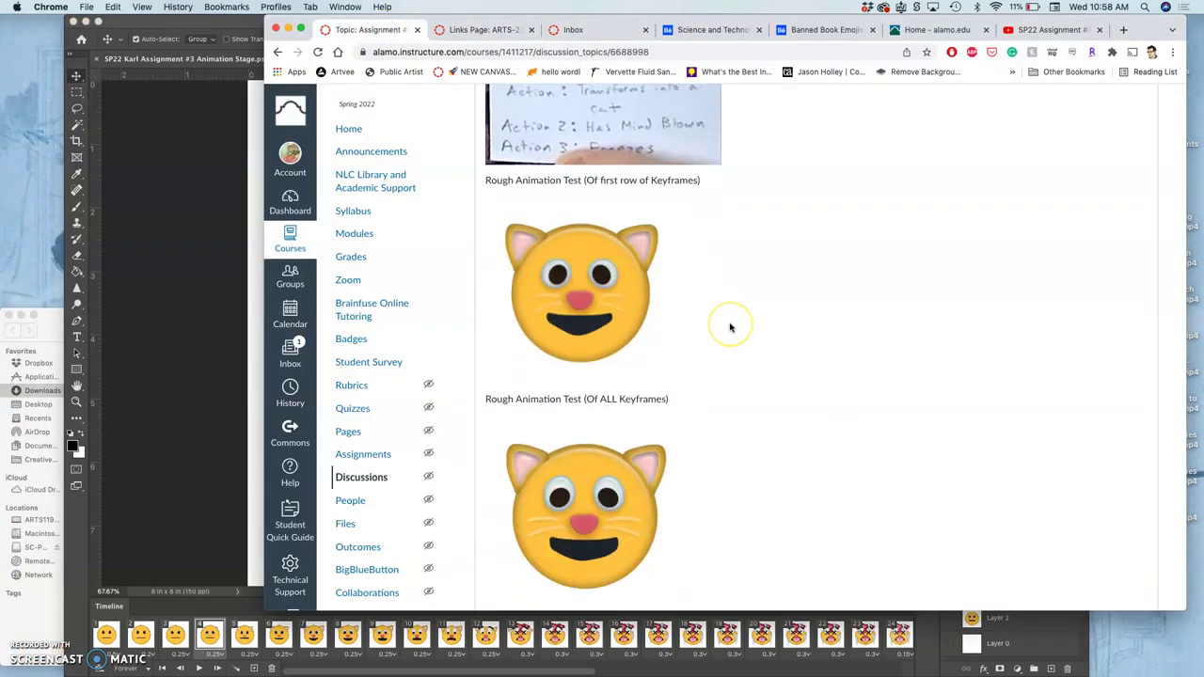
scroll(848, 348, up, 5)
scroll(847, 348, up, 5)
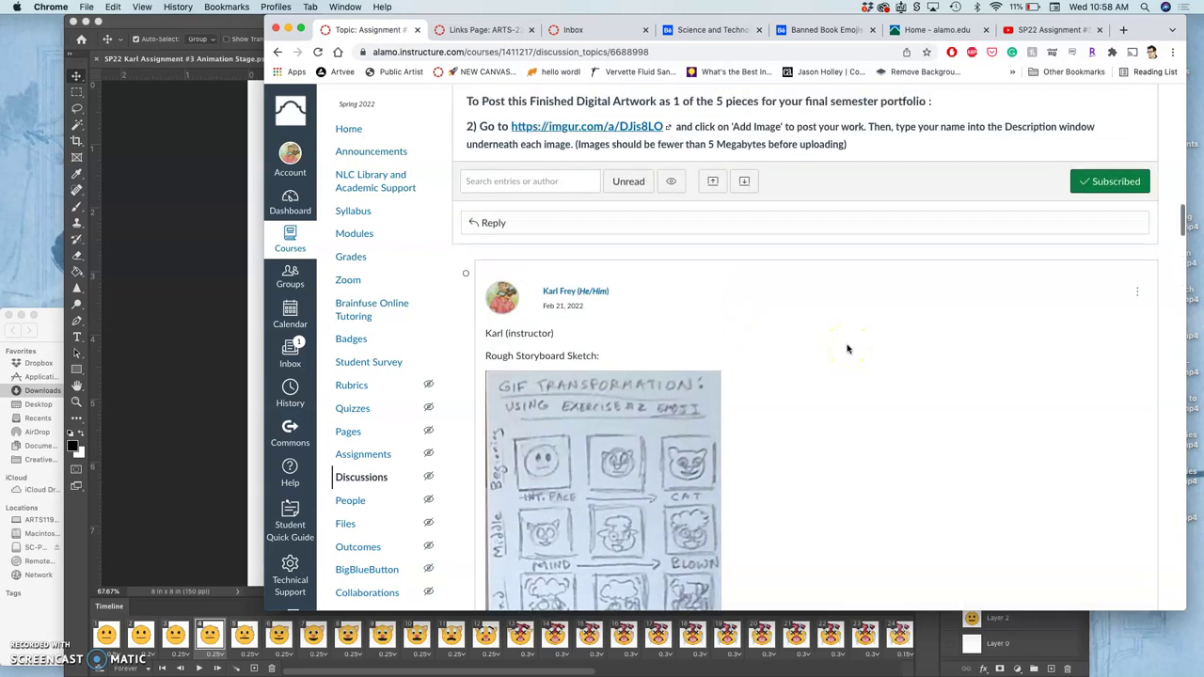
click(1139, 415)
click(1101, 468)
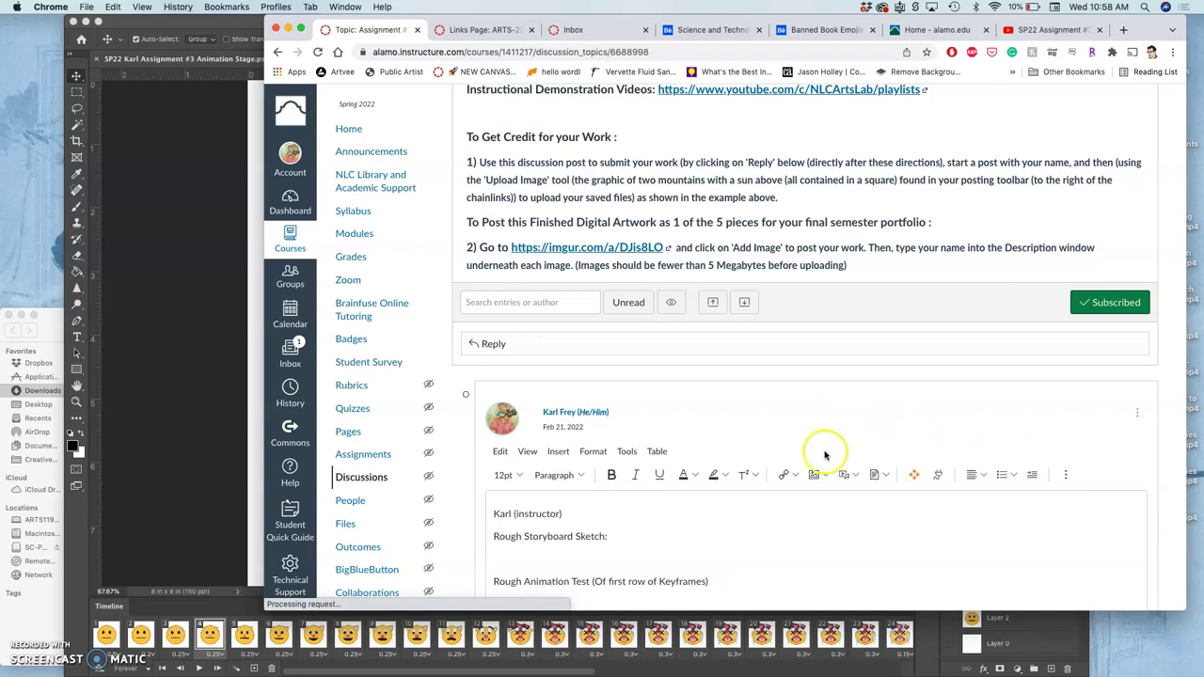
Add the heading "Finished .GIF Transformation (for now):" at the end of the post, below the last animation test.
scroll(825, 456, down, 5)
scroll(796, 354, down, 3)
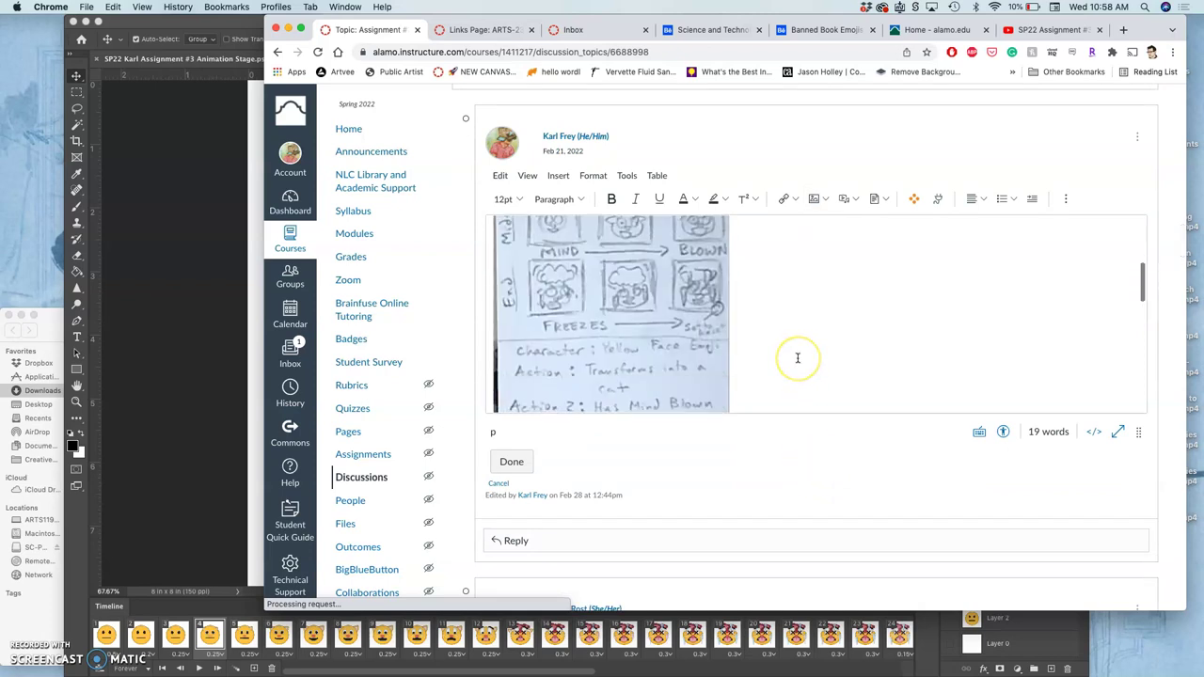
scroll(797, 357, down, 6)
click(722, 323)
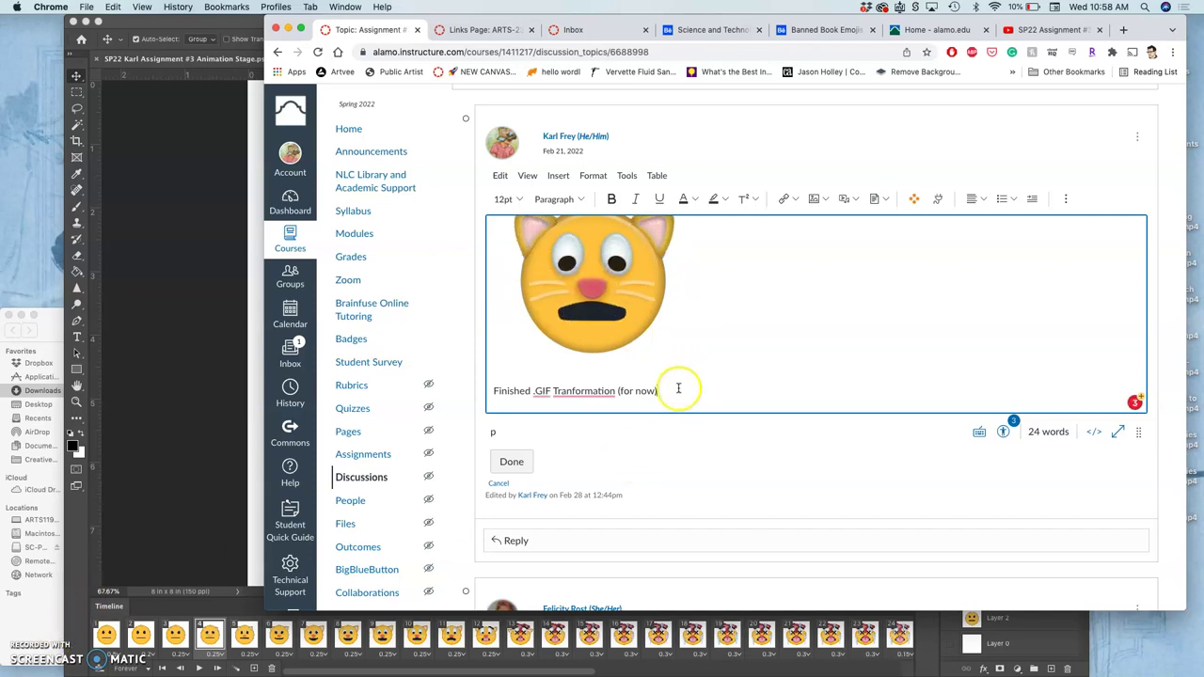
mouse_move(607, 399)
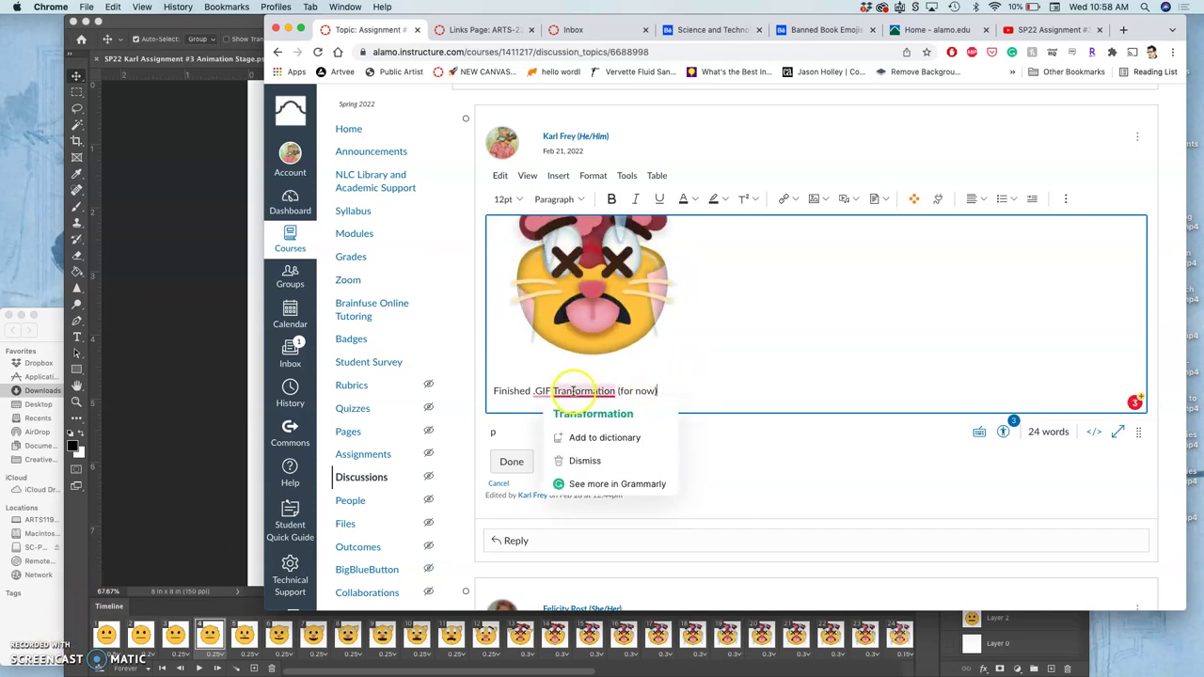
click(574, 414)
click(670, 391)
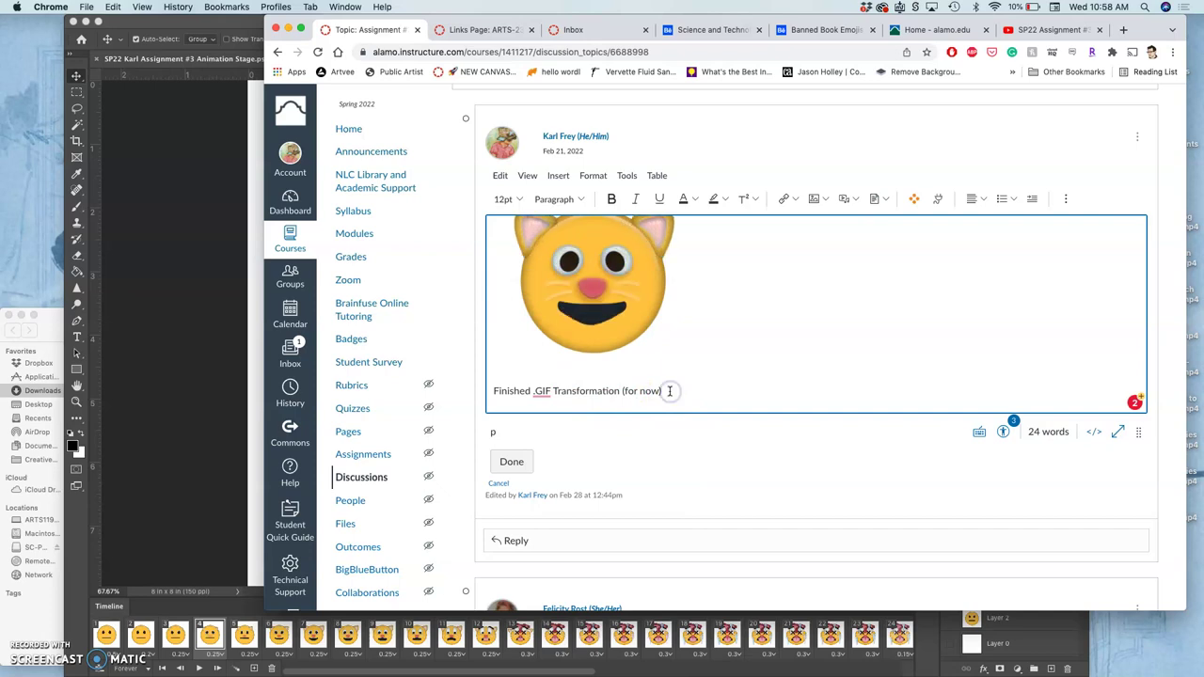
text(:)
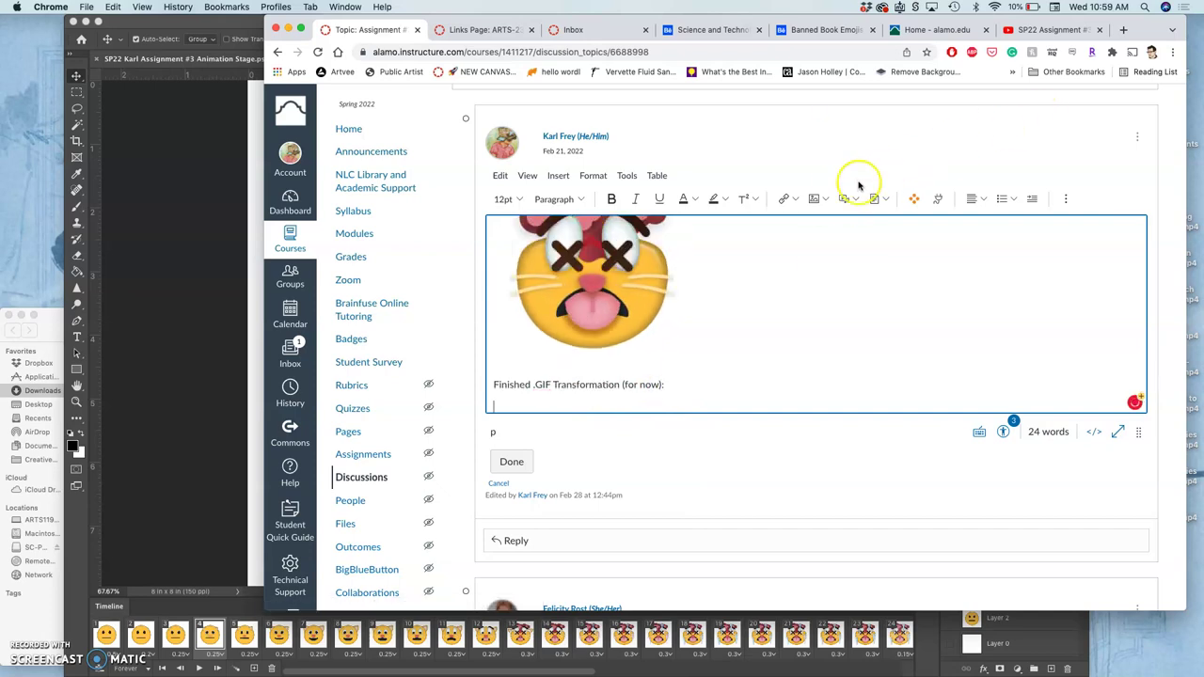
Upload the exported Assignment #3 Animation Stage GIF from the Downloads folder and insert it below the "Finished .GIF Transformation (for now):" heading.
click(815, 198)
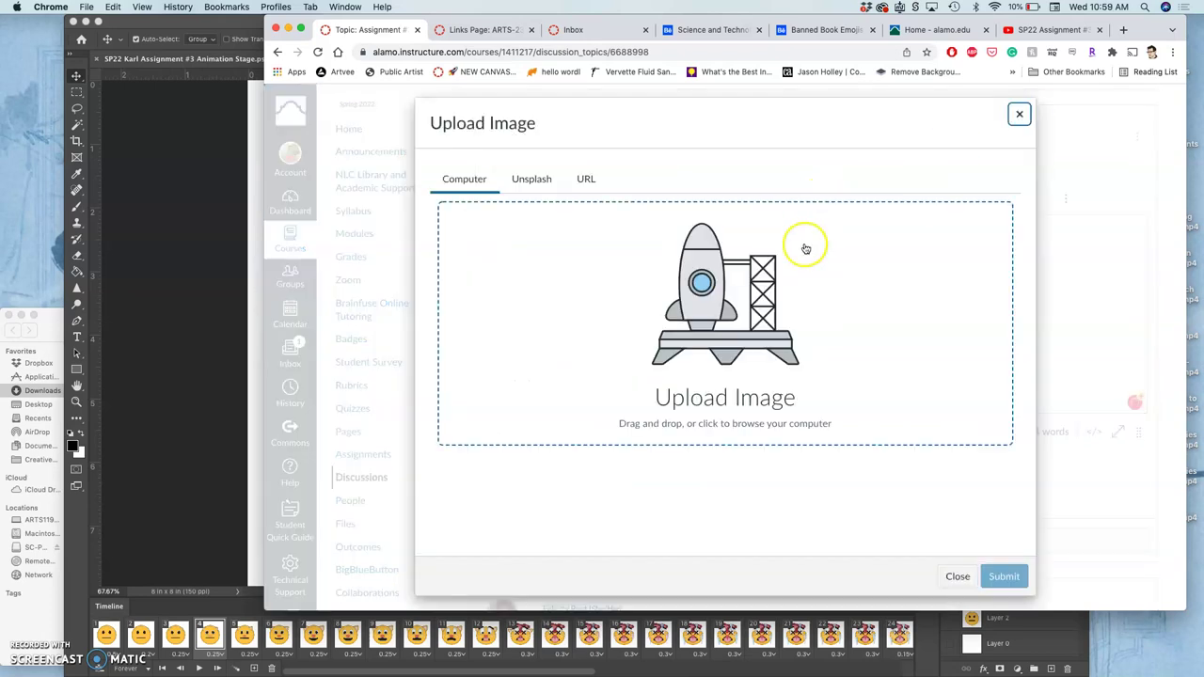
key(F11)
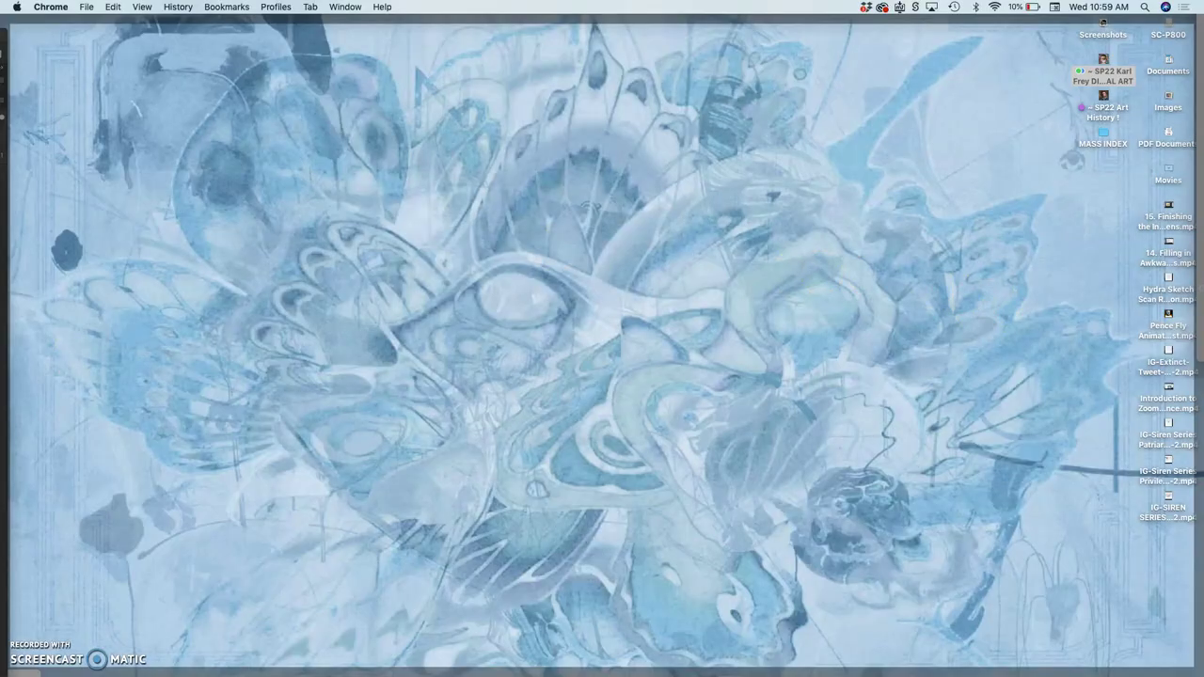
mouse_move(12, 419)
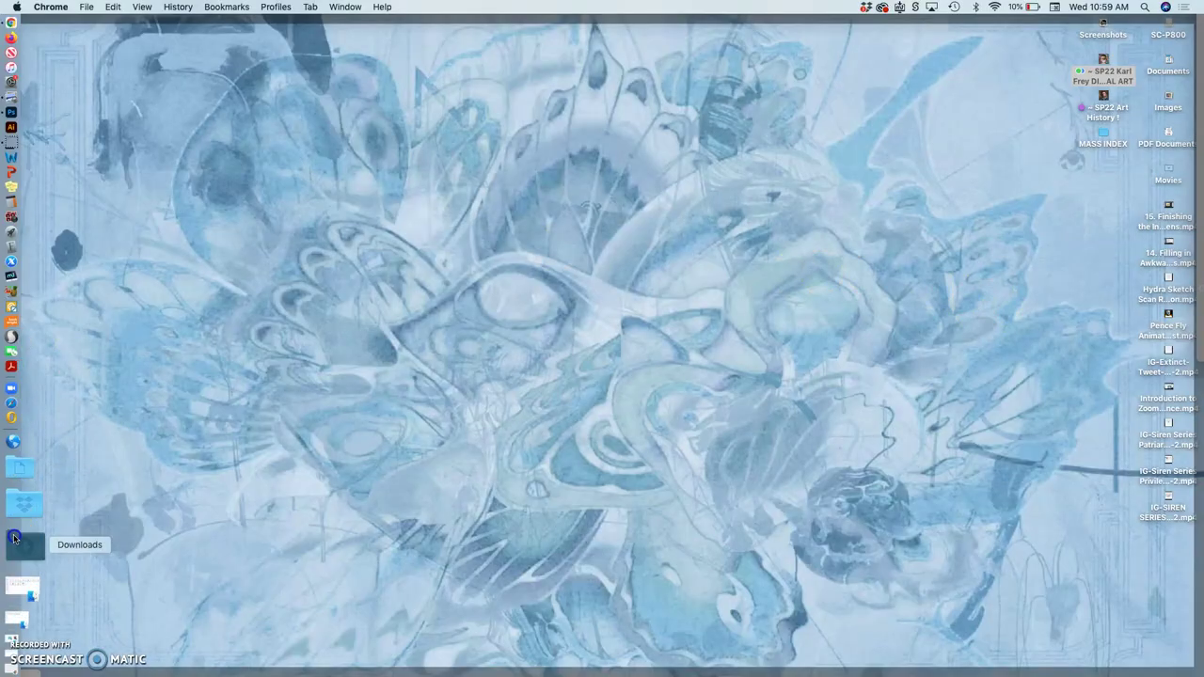
click(14, 538)
drag(104, 197, 706, 336)
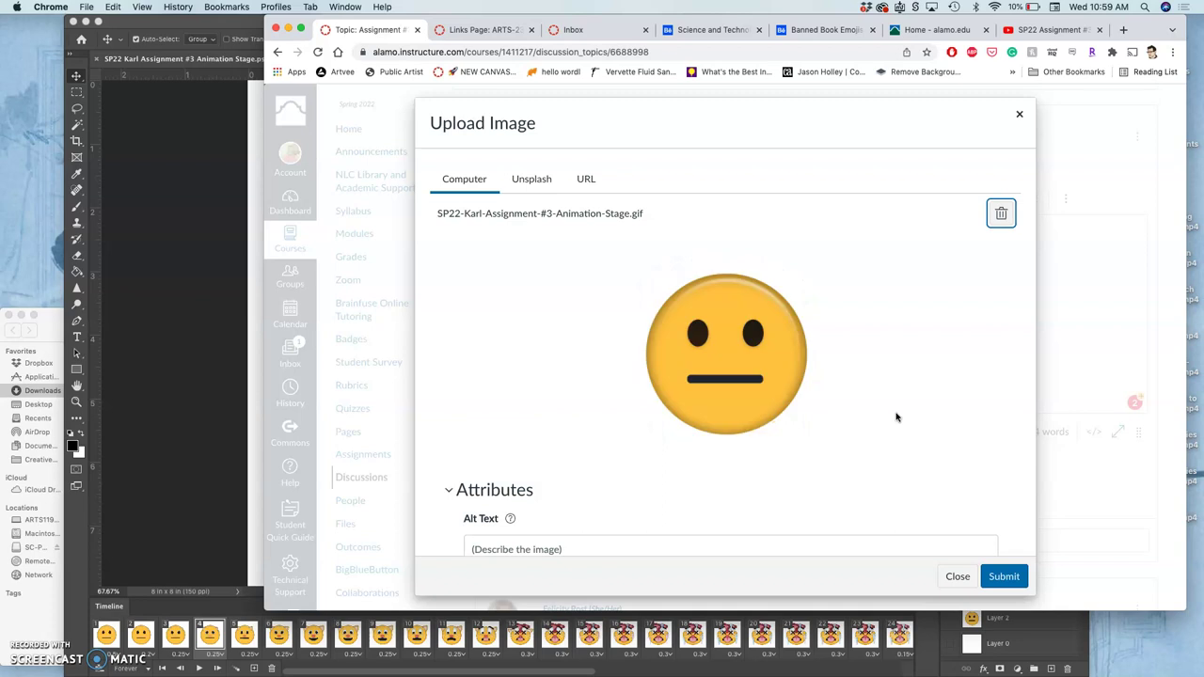
click(1003, 577)
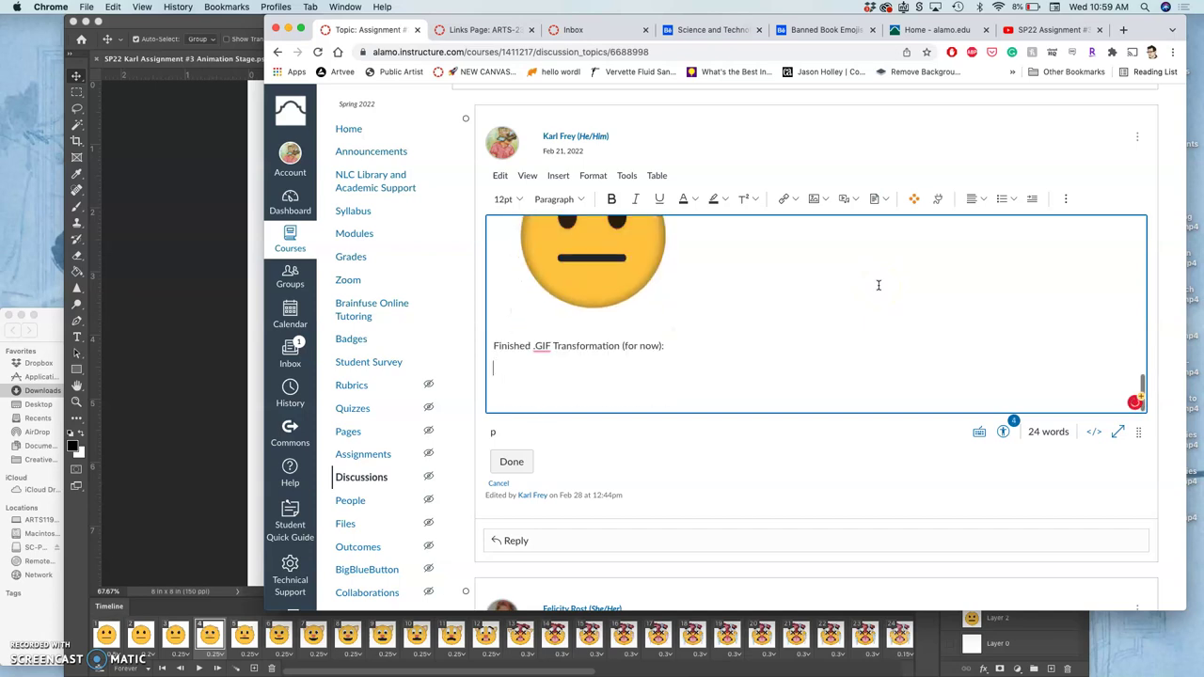
Shrink the newly inserted GIF under the finished transformation heading to a small size and save the edited post.
scroll(825, 373, down, 2)
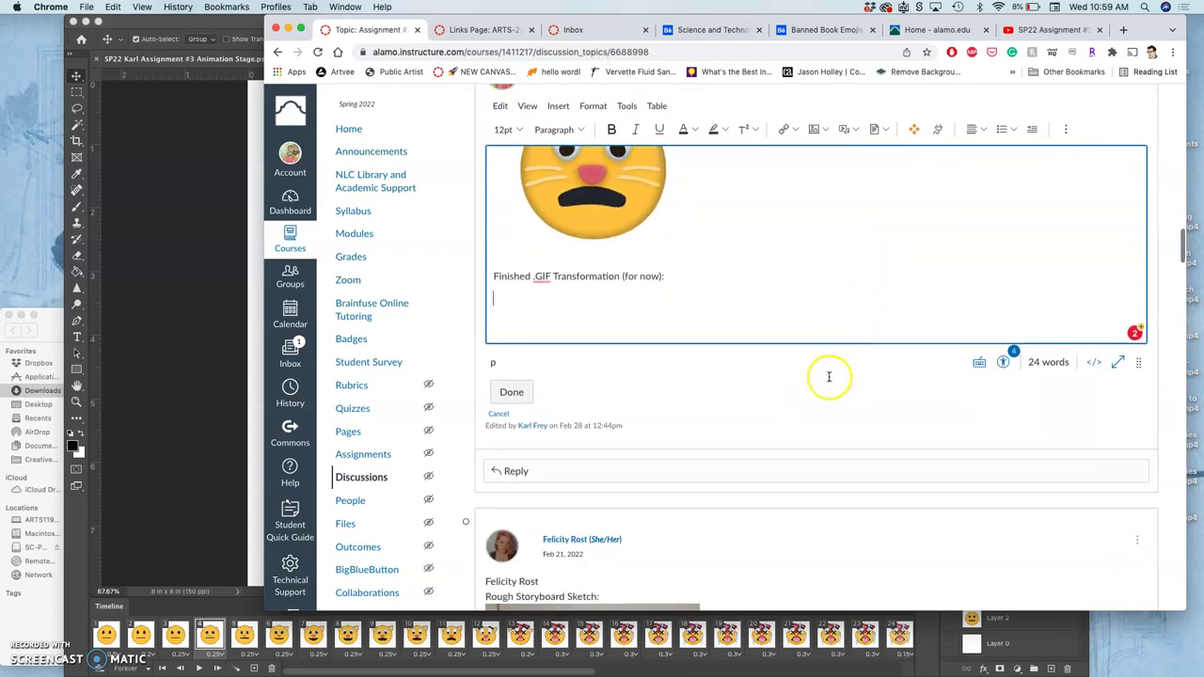
scroll(685, 317, up, 3)
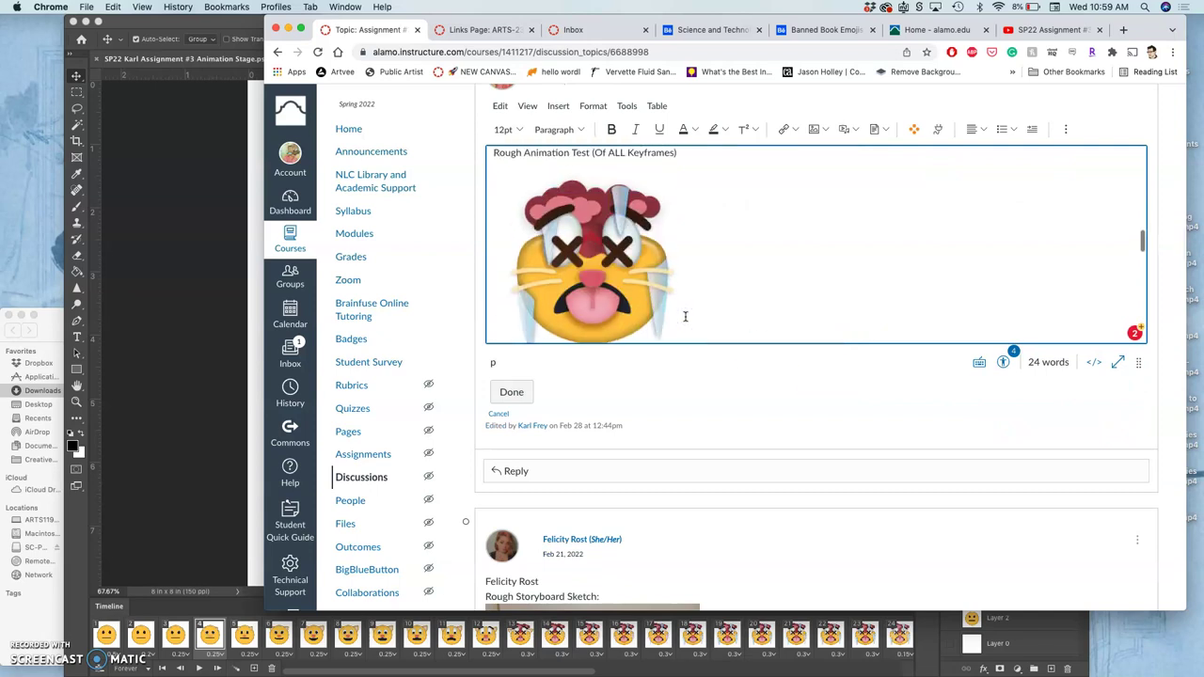
scroll(685, 316, down, 3)
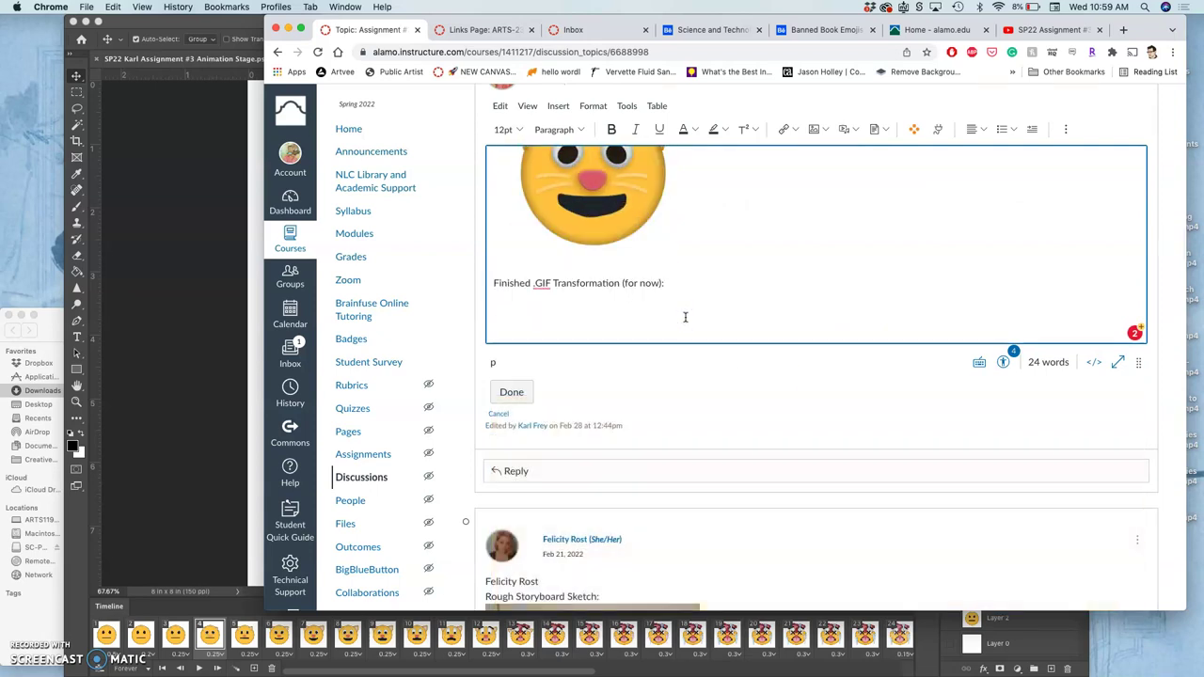
scroll(685, 317, down, 1)
scroll(685, 317, down, 5)
scroll(809, 283, up, 3)
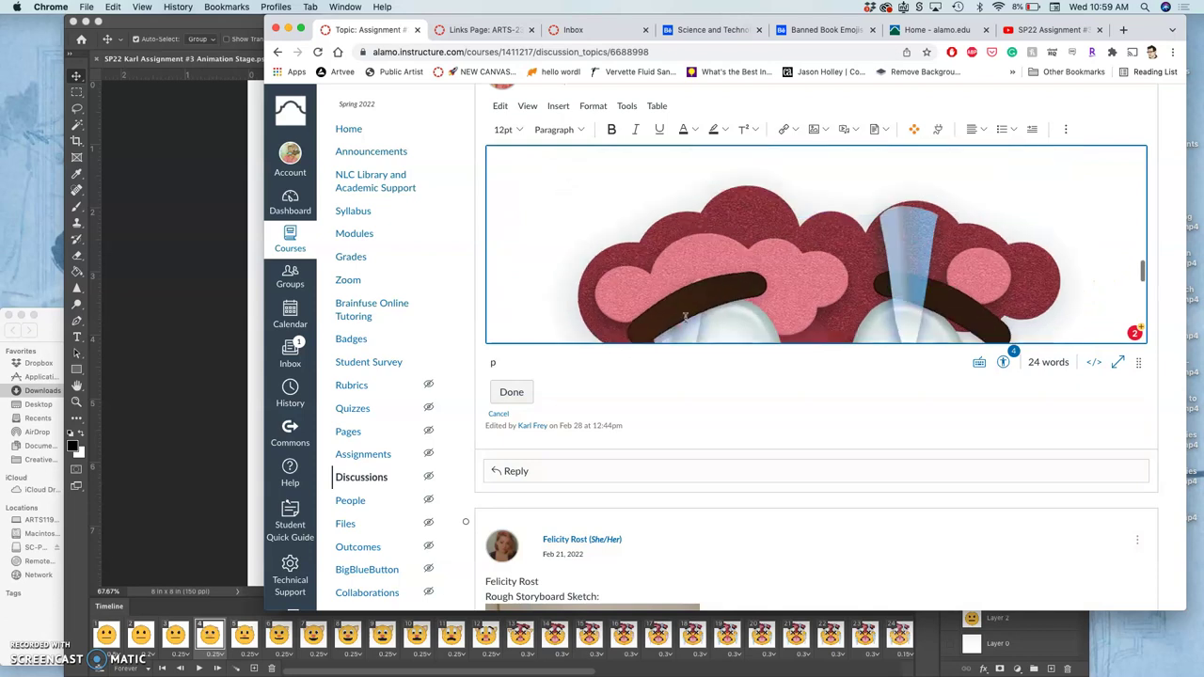
click(834, 264)
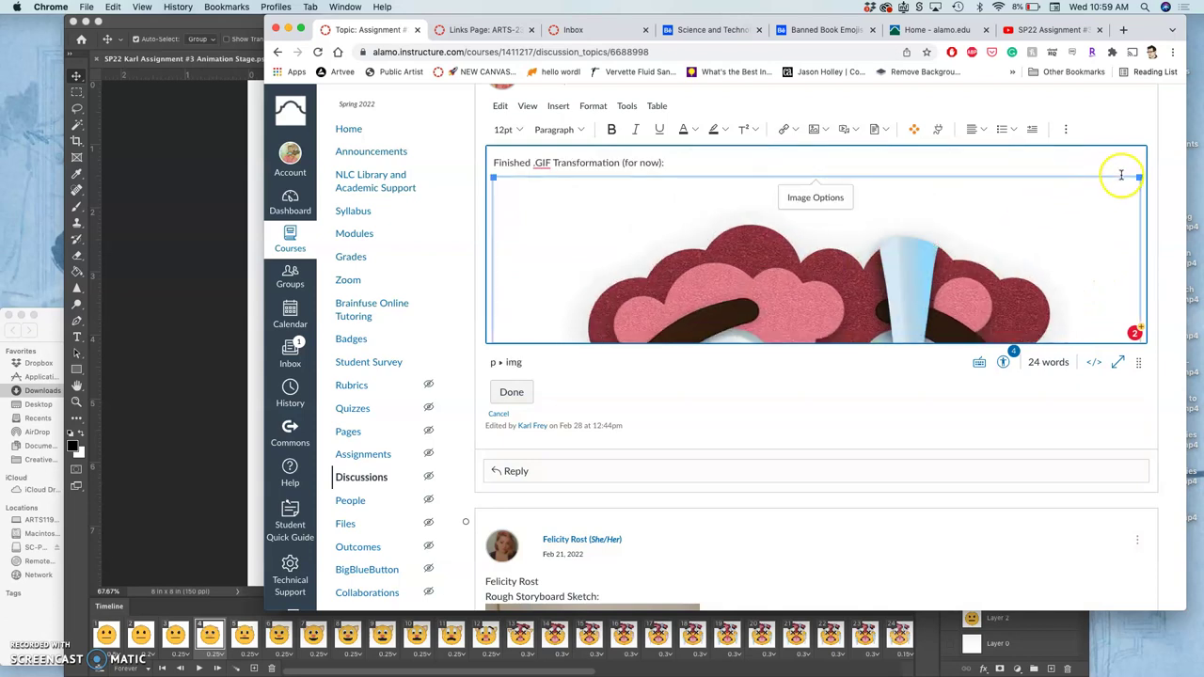
drag(1140, 176, 767, 250)
scroll(767, 250, up, 1)
scroll(767, 249, down, 1)
click(518, 392)
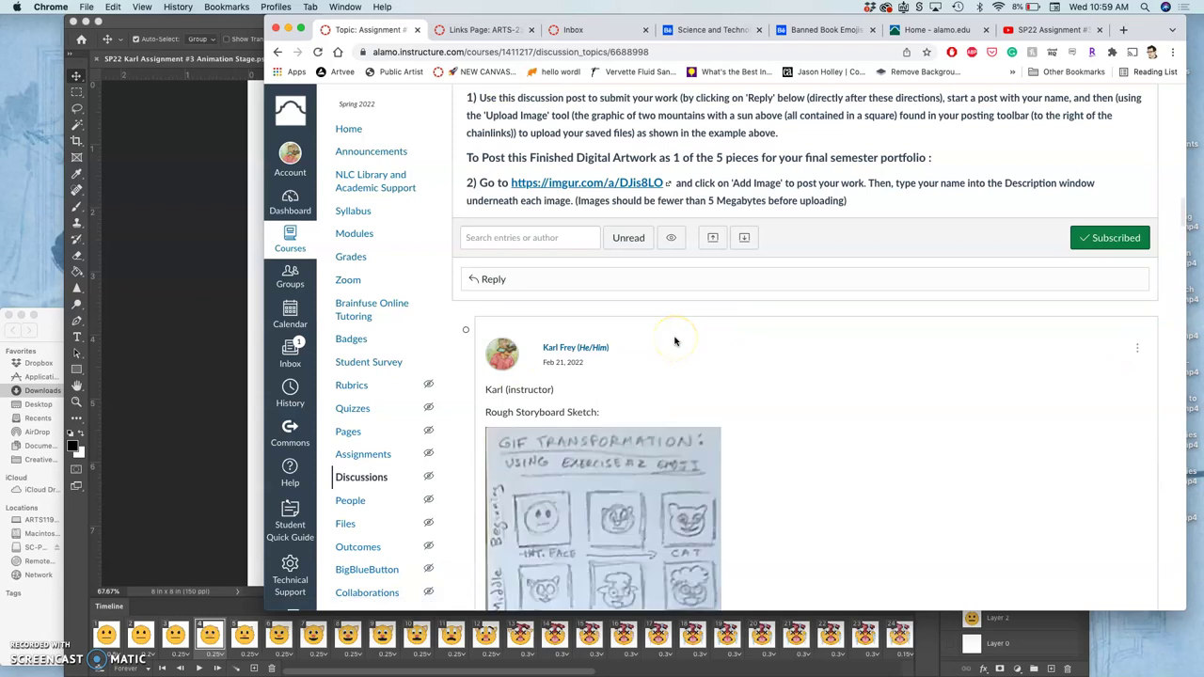
Review the assignment's instructor example and the finished GIF playing in the published post.
scroll(674, 341, up, 6)
scroll(675, 341, up, 1)
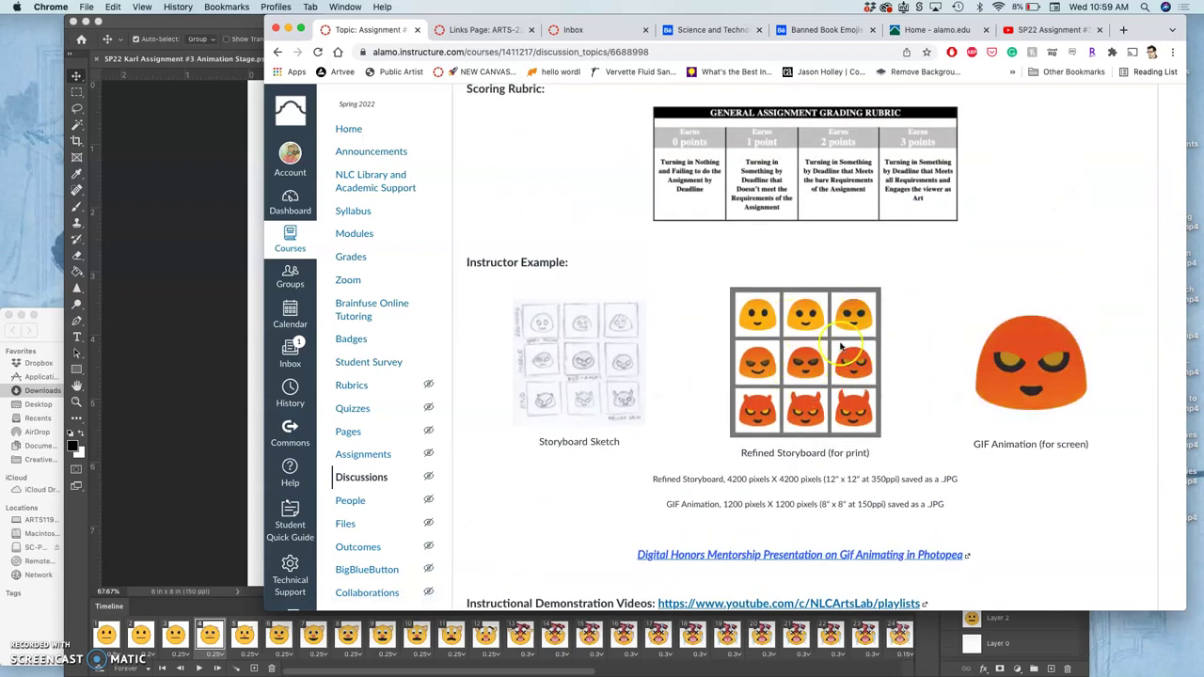
click(799, 390)
scroll(800, 401, down, 15)
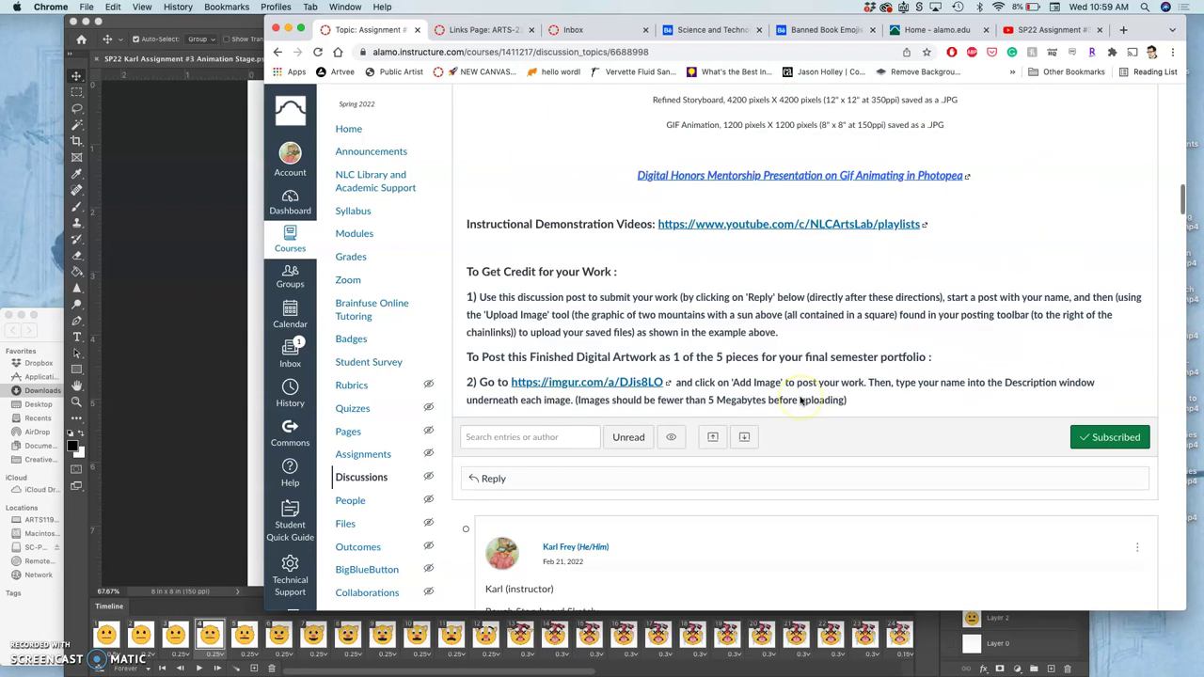
scroll(800, 400, down, 12)
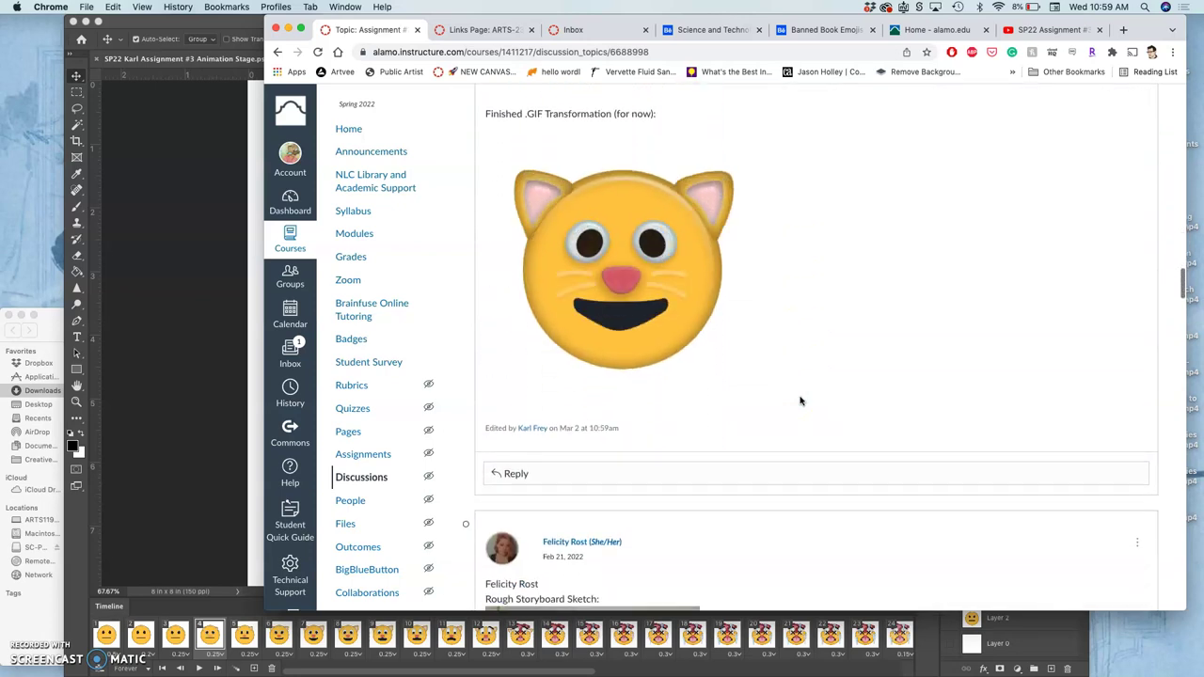
scroll(801, 401, up, 5)
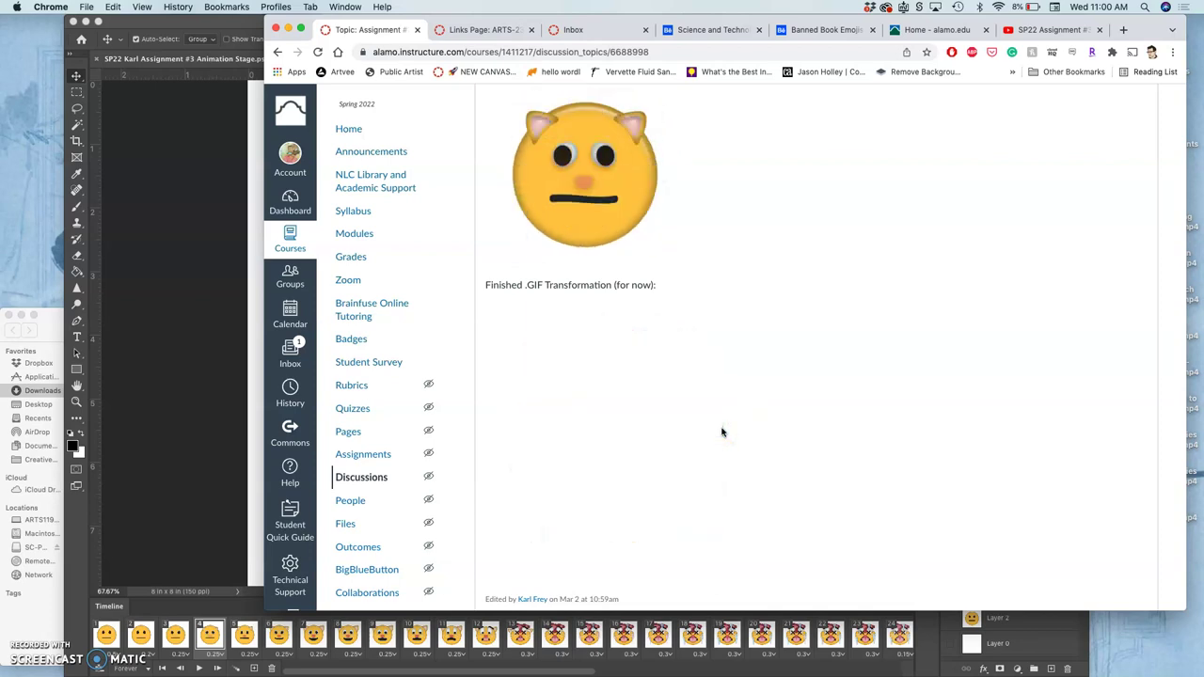
Switch to Photoshop and tween the first animation frame with the next frame, adding 8 frames across all layers.
click(175, 411)
scroll(624, 637, right, 10)
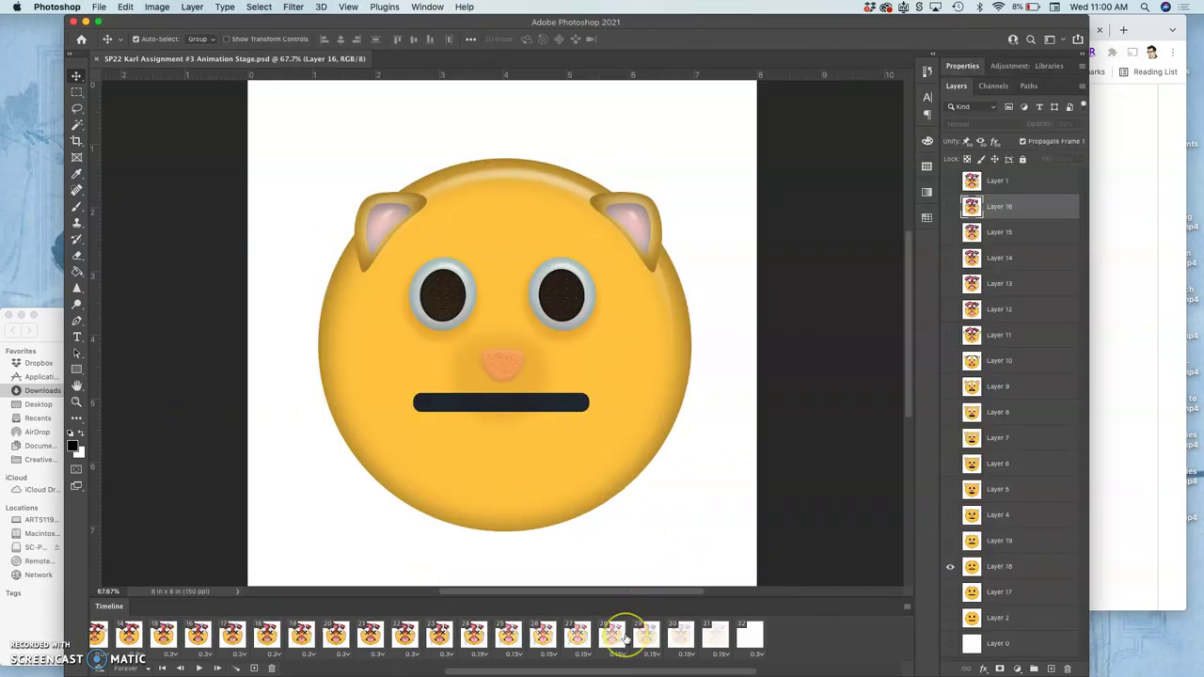
click(379, 640)
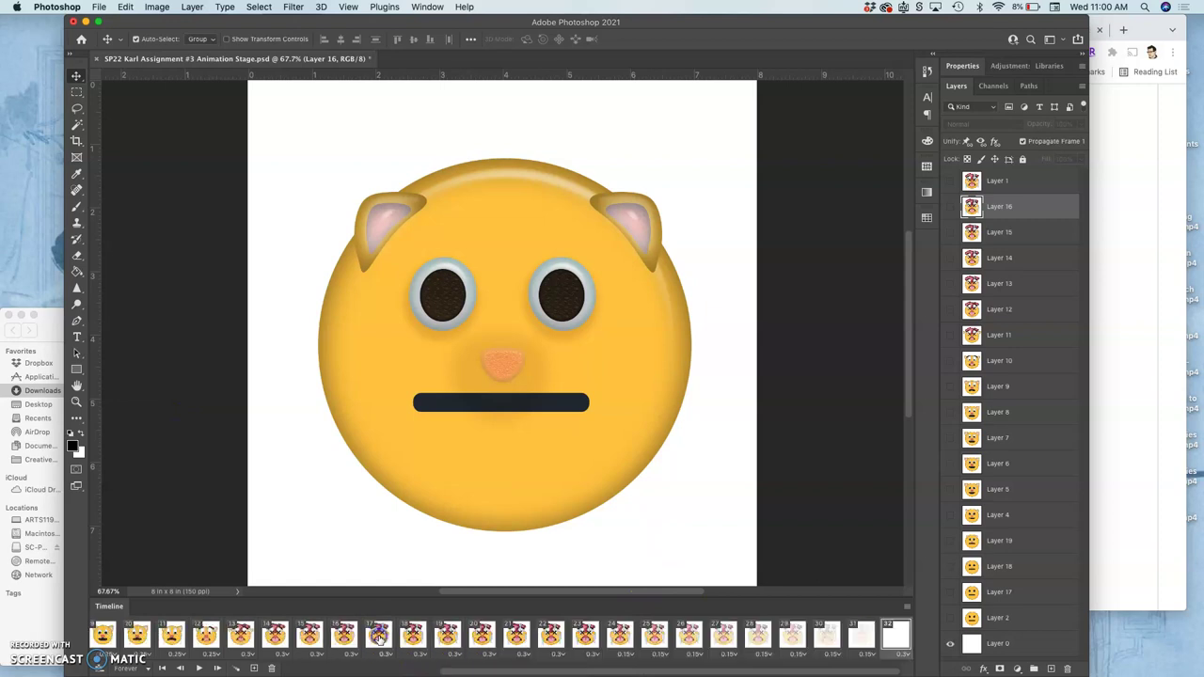
key(super+z)
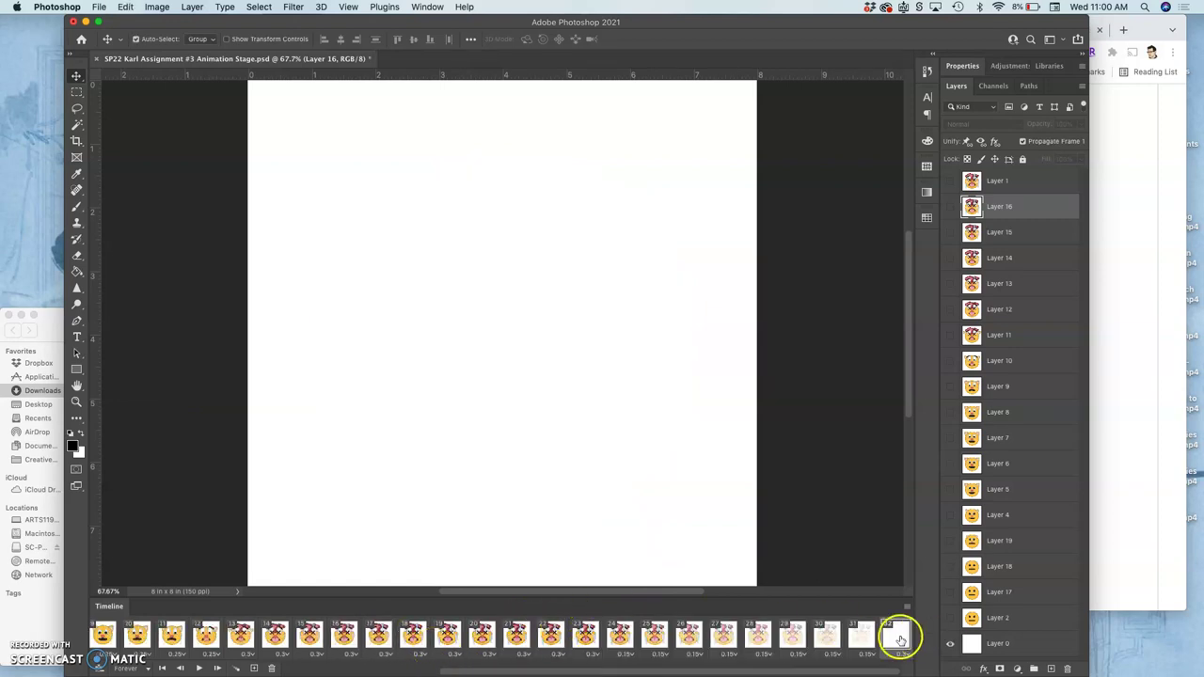
drag(900, 640, 461, 656)
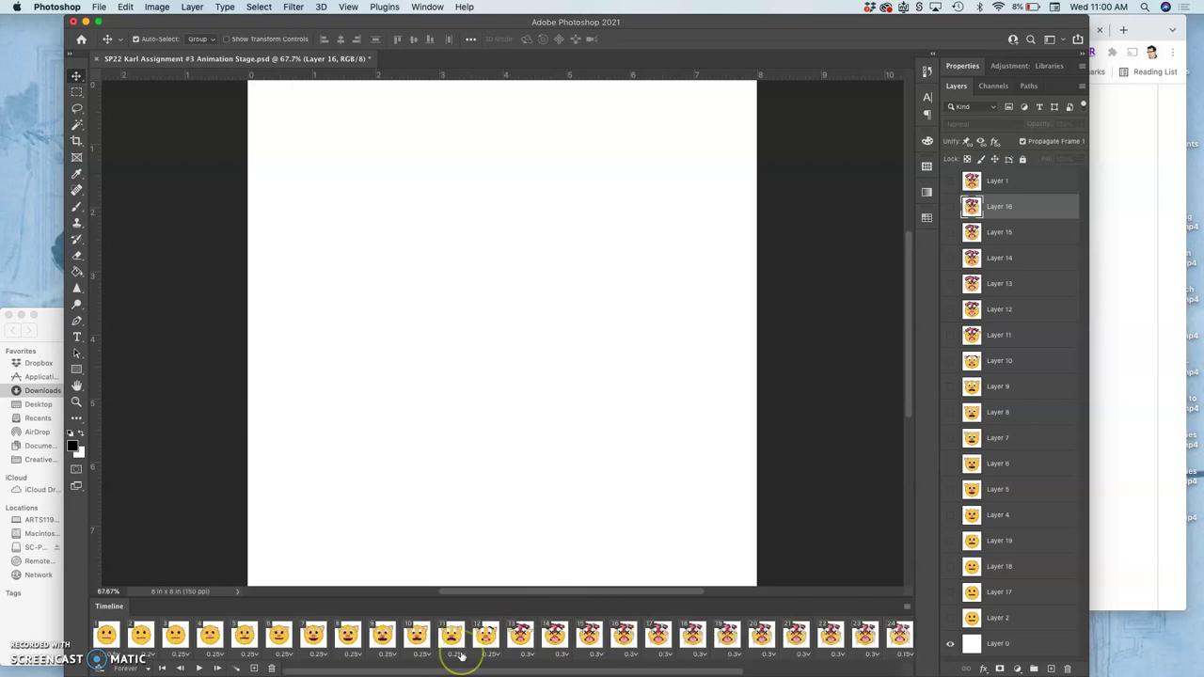
click(106, 636)
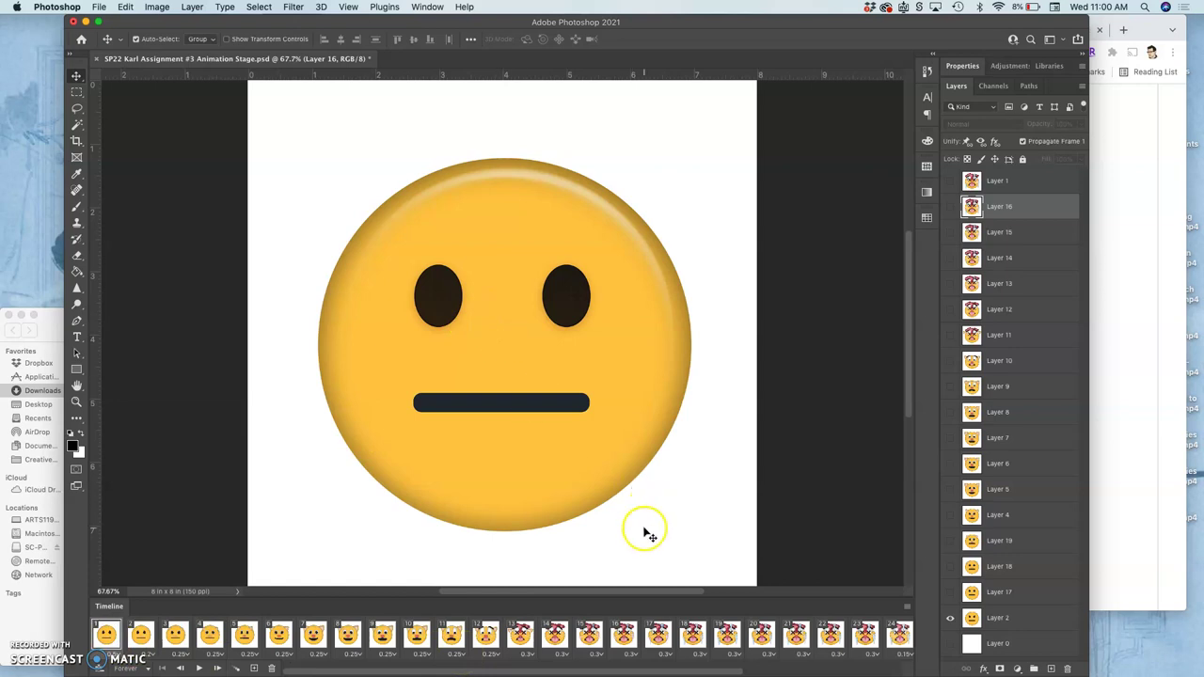
scroll(597, 639, right, 5)
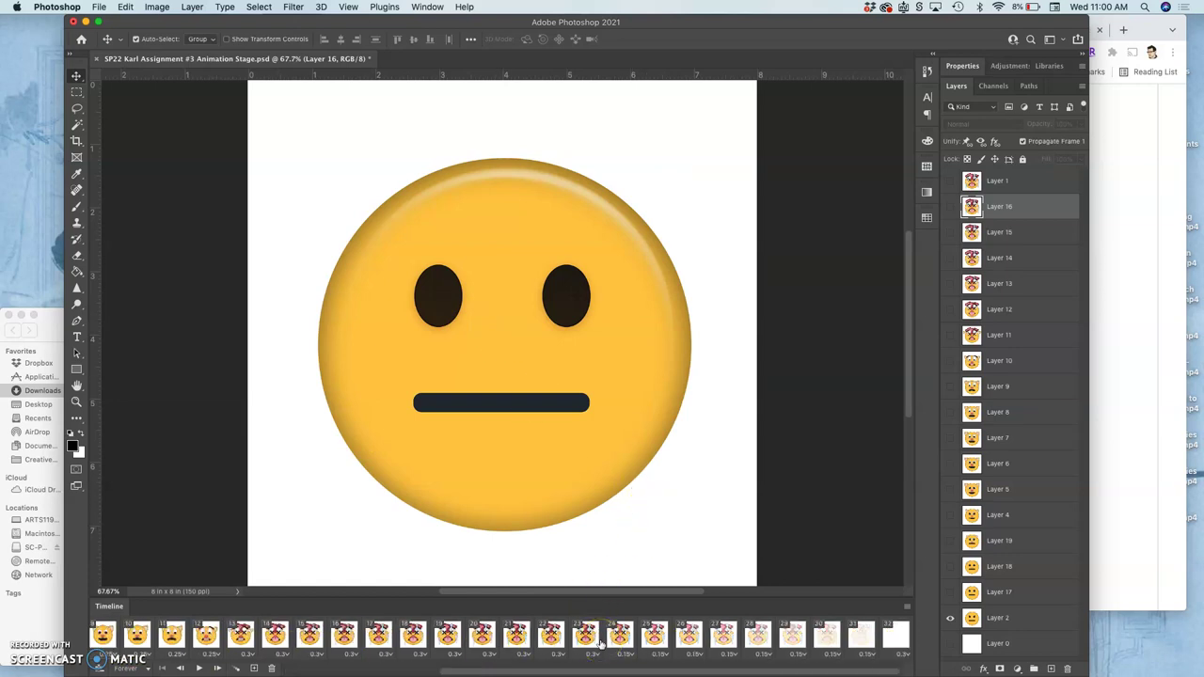
click(516, 671)
click(236, 668)
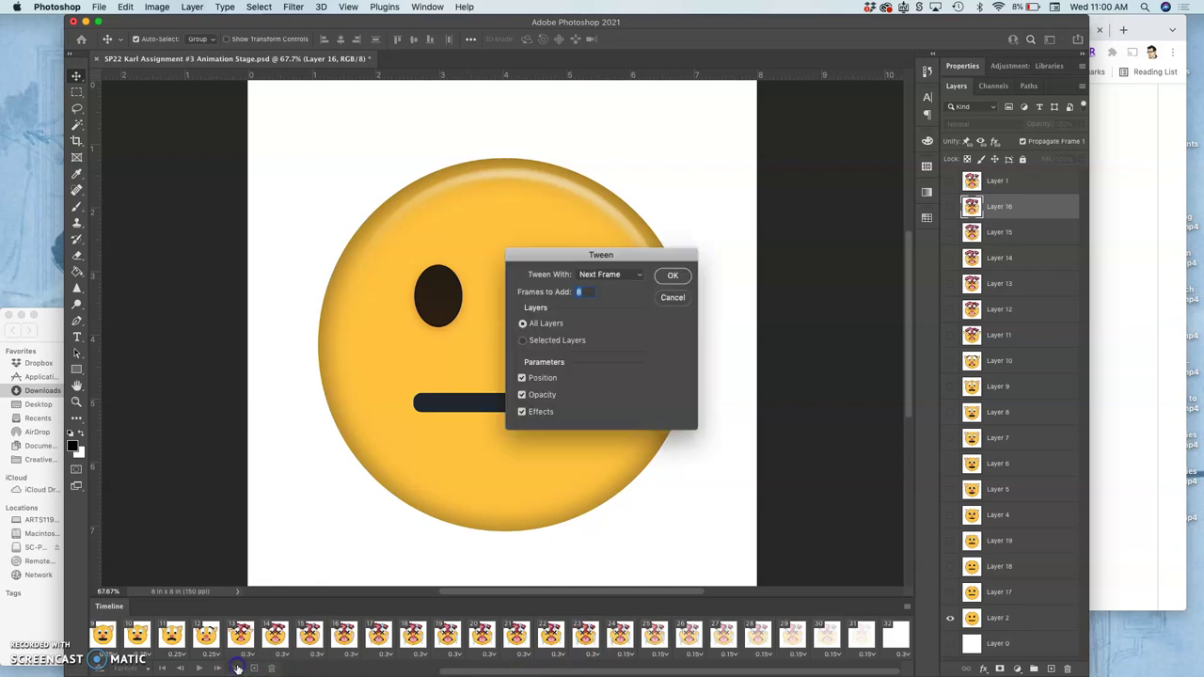
click(675, 277)
Tween the blank last frame together with the first frame as a selection, adding 8 frames across all layers.
click(704, 637)
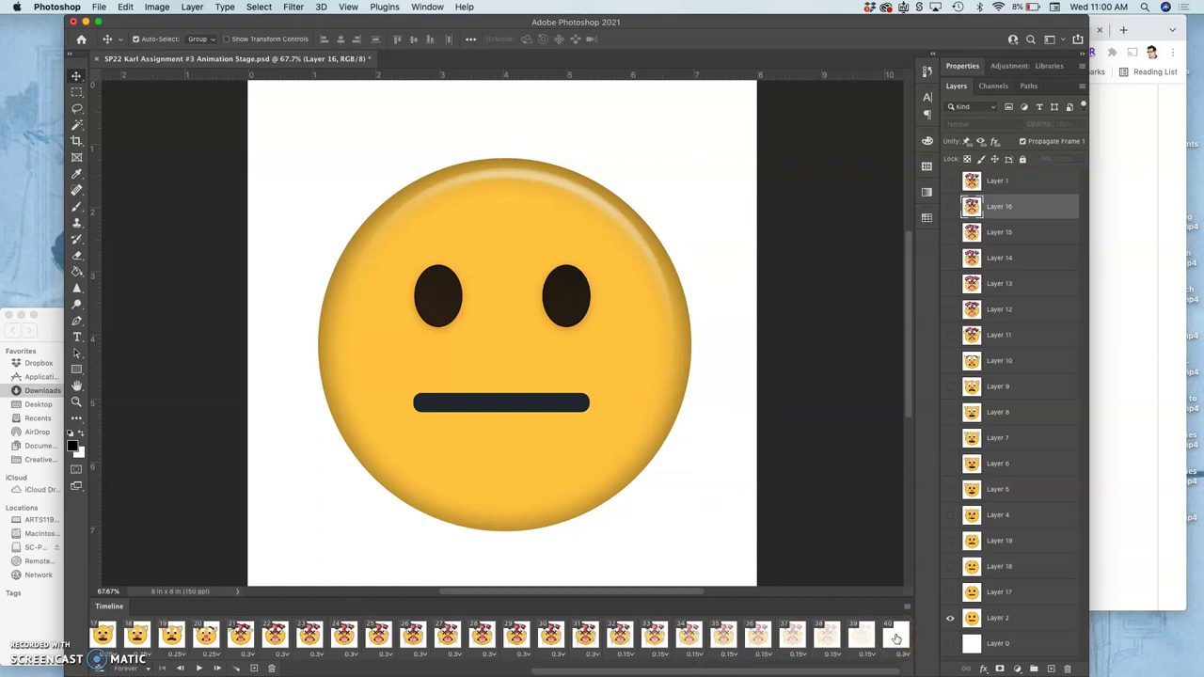
click(896, 637)
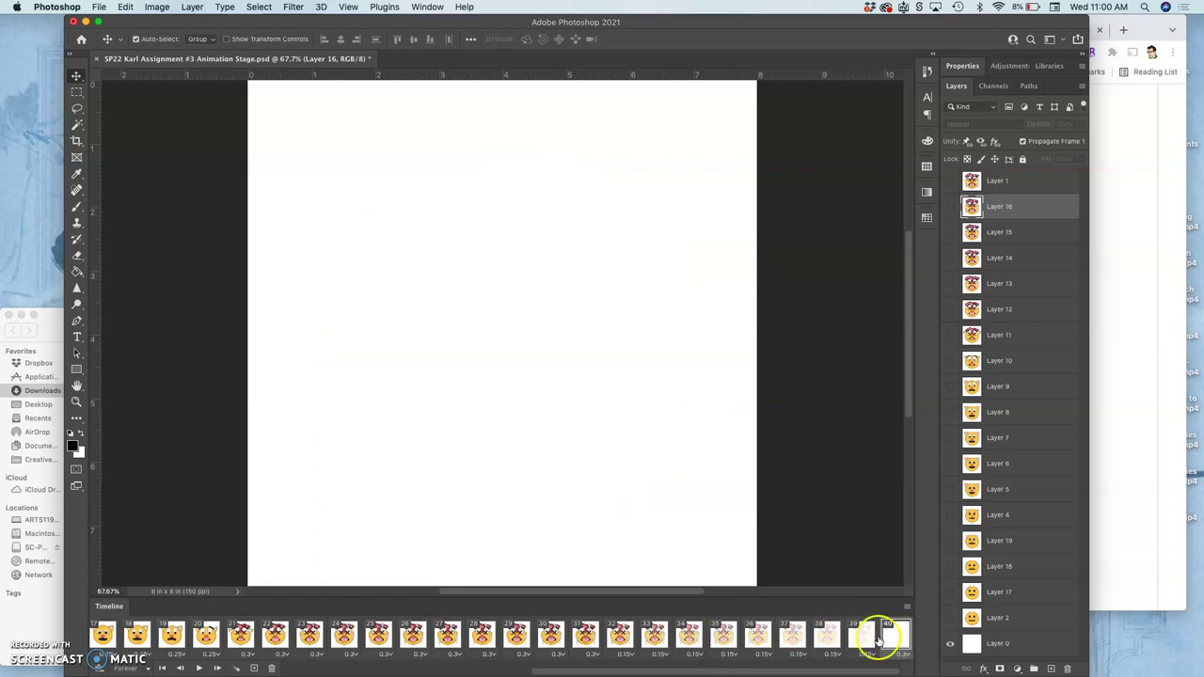
scroll(798, 655, left, 10)
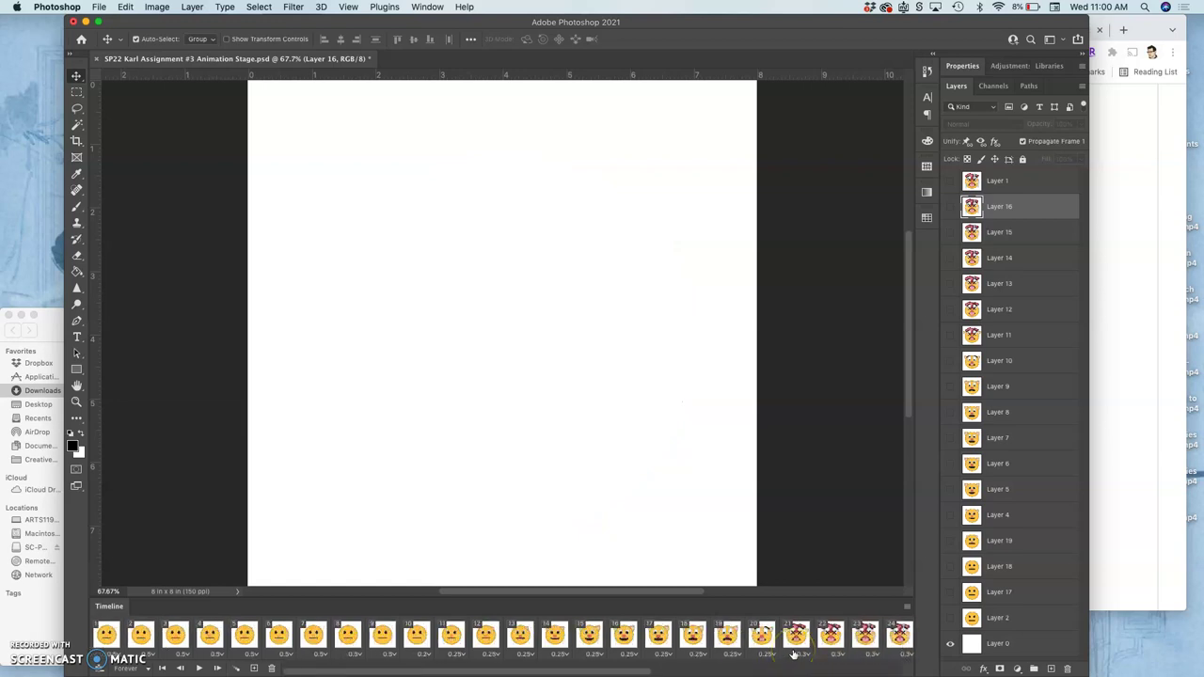
scroll(793, 655, right, 10)
click(860, 637)
drag(892, 637, 103, 636)
click(234, 666)
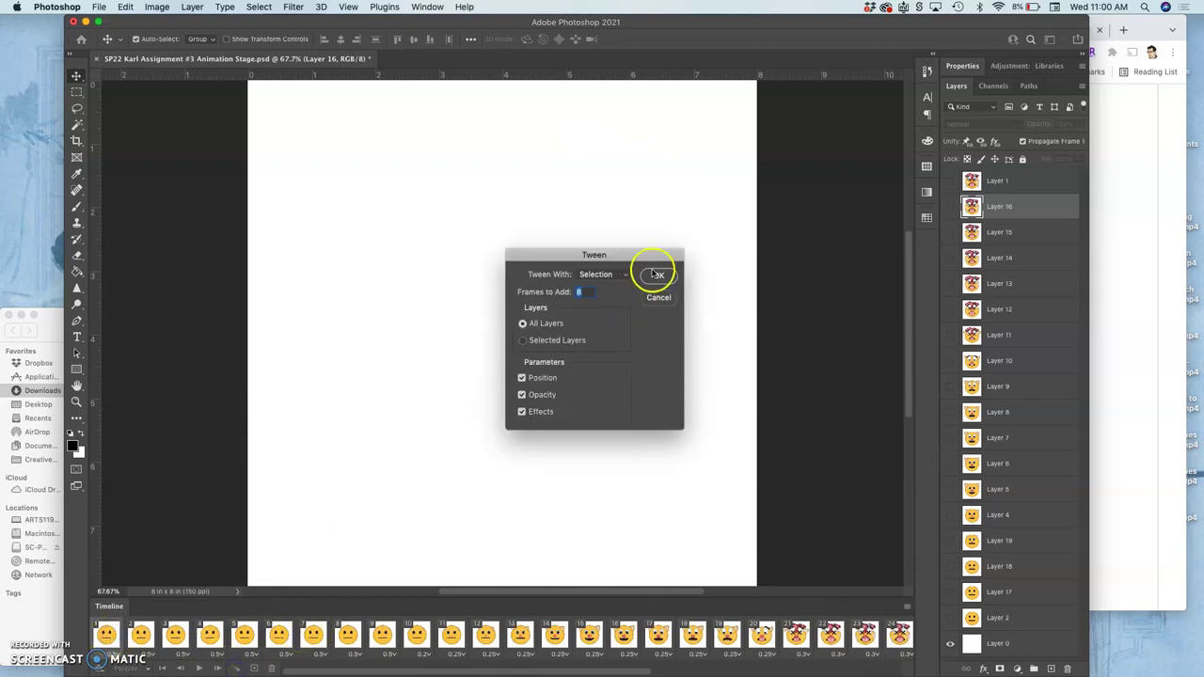
click(661, 276)
Set the white background Layer 0's opacity to 100% in each of the tweened frames 41 through 44.
click(725, 626)
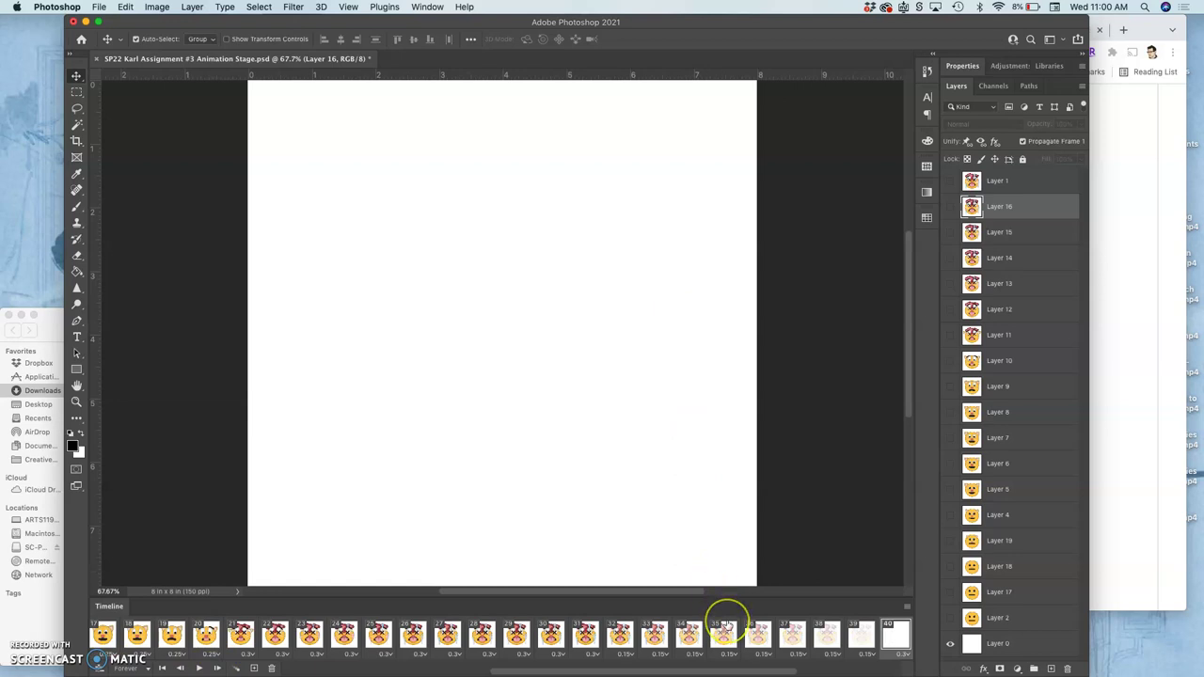
scroll(725, 625, right, 5)
click(655, 636)
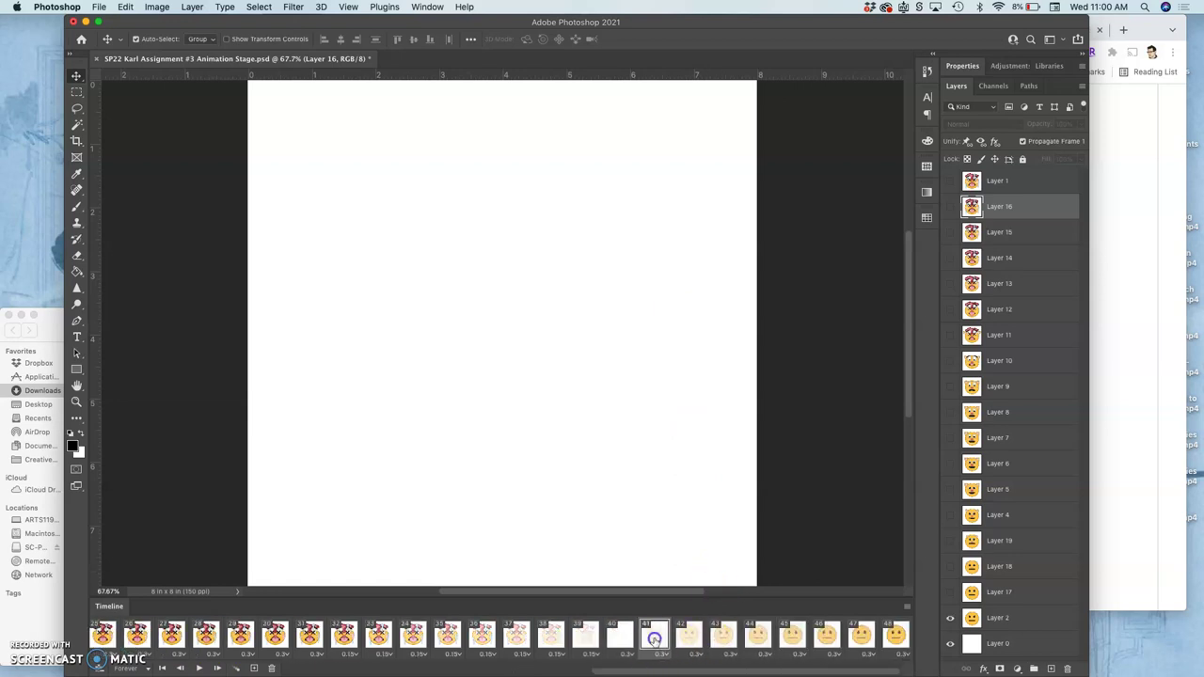
click(1000, 642)
click(1082, 124)
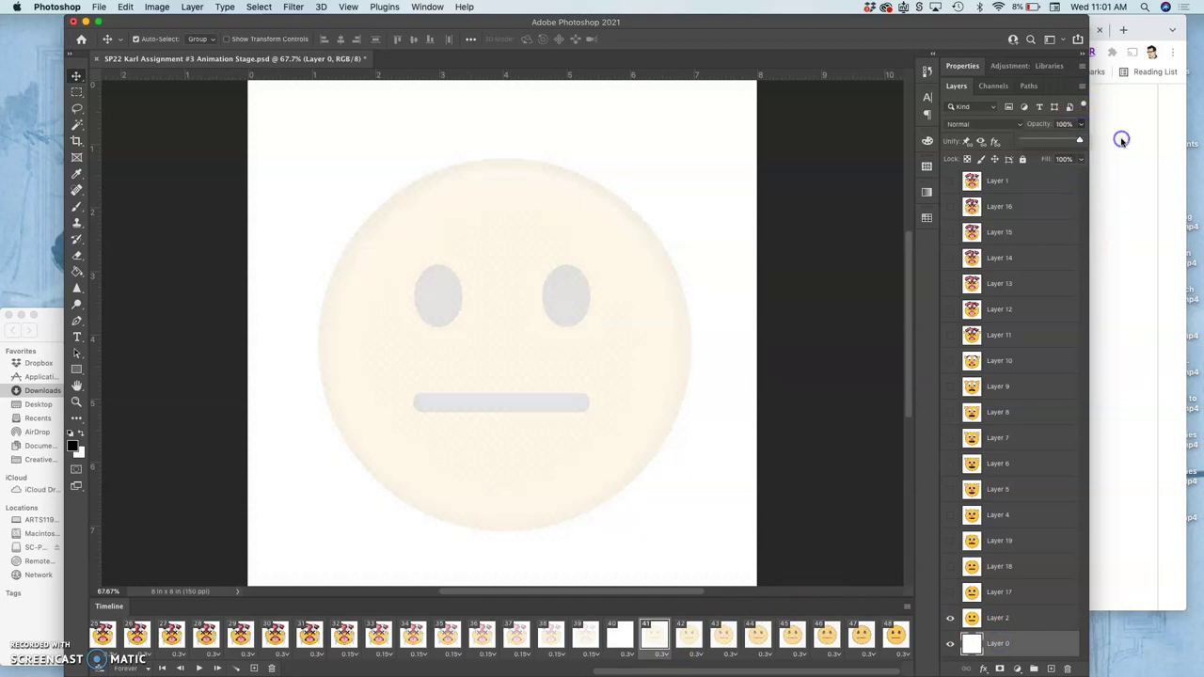
click(688, 636)
click(1082, 124)
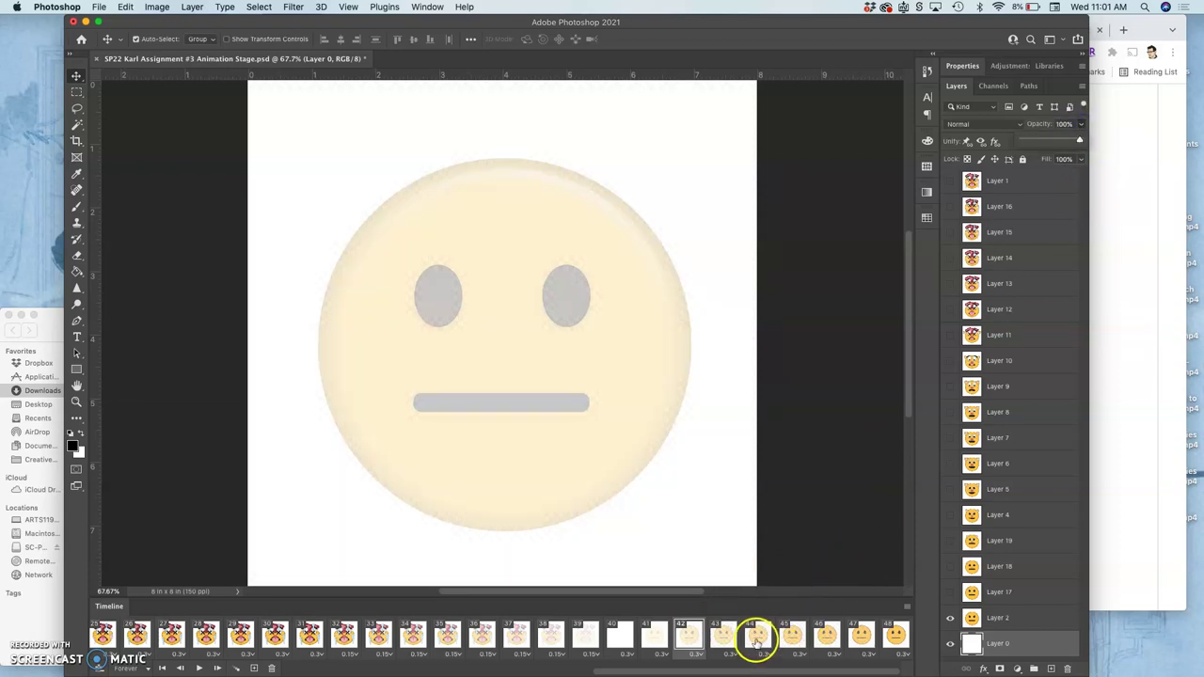
click(725, 638)
click(1082, 126)
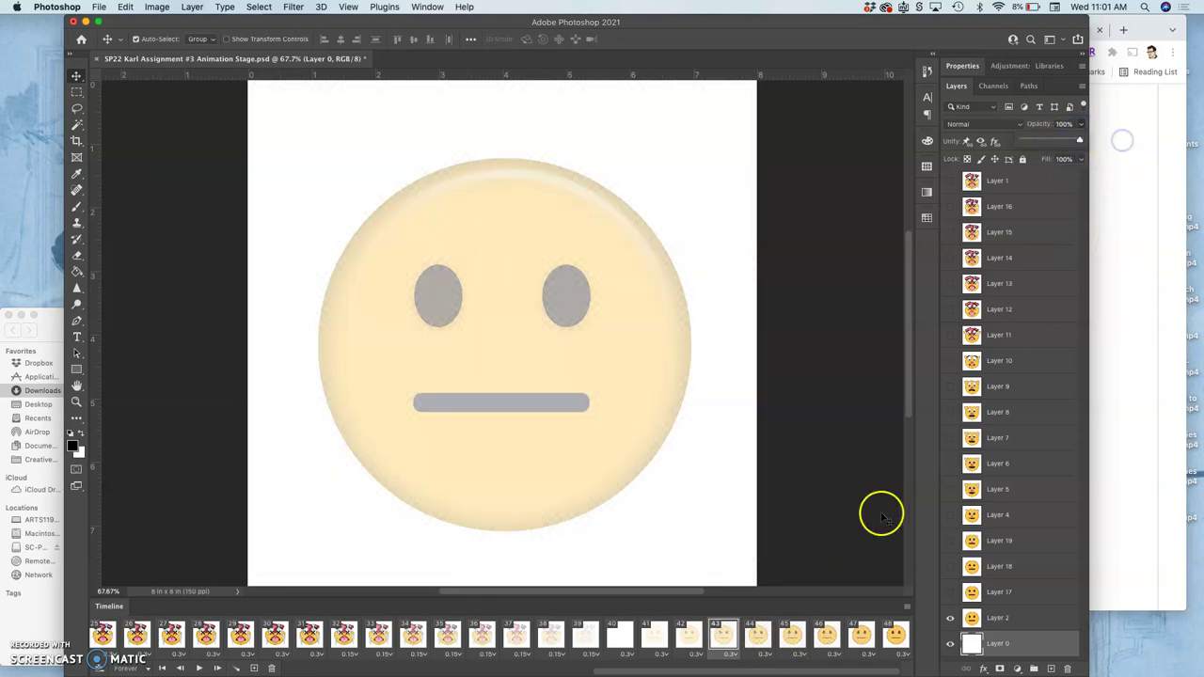
click(761, 635)
click(1080, 126)
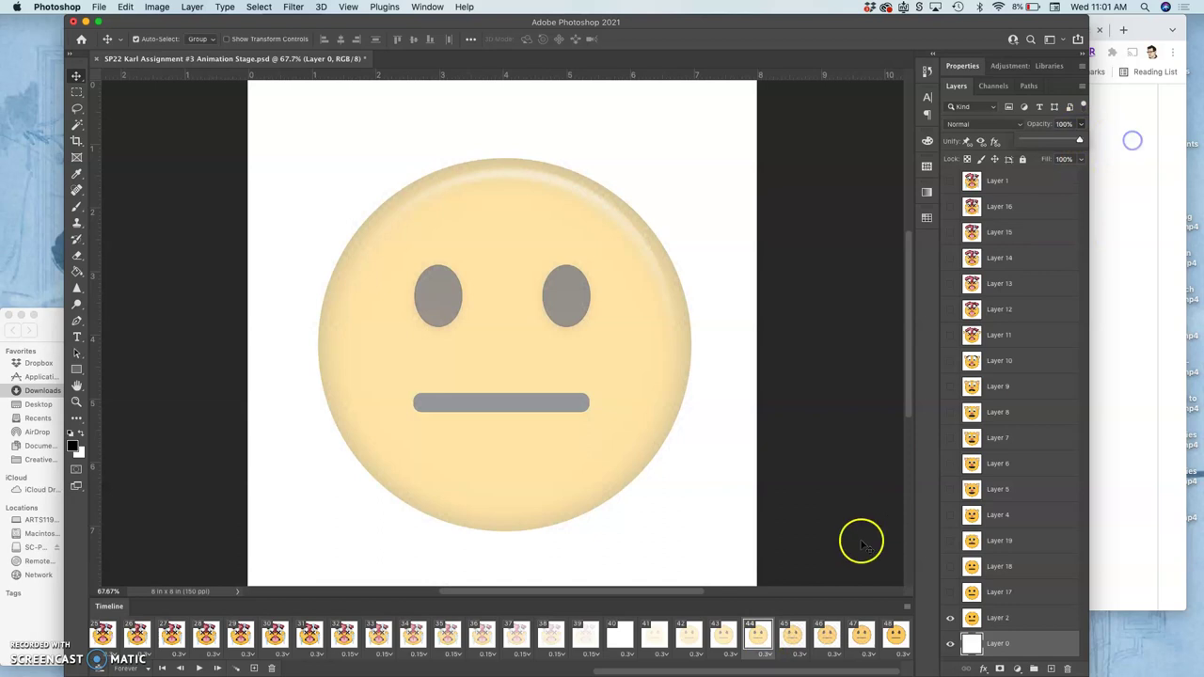
Set Layer 0's opacity to 100% in frames 45 through 48 and play the animation.
click(795, 632)
click(1081, 127)
drag(1108, 141, 1108, 143)
click(826, 634)
click(1080, 127)
drag(1043, 142, 1033, 141)
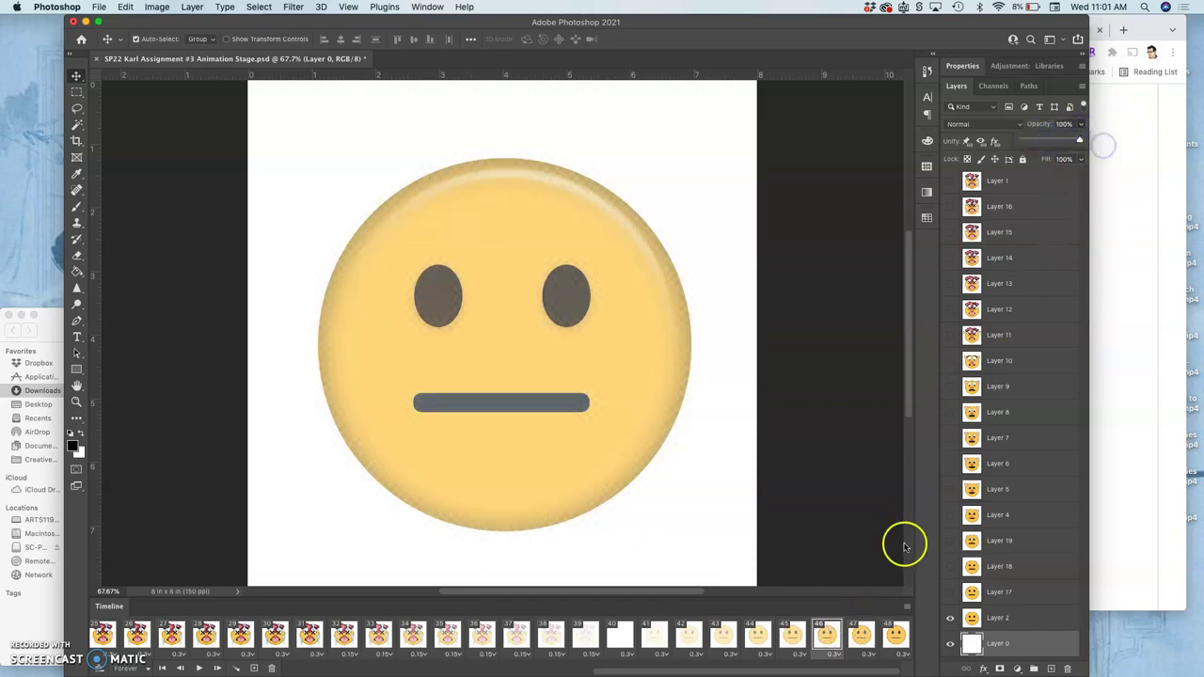
click(861, 635)
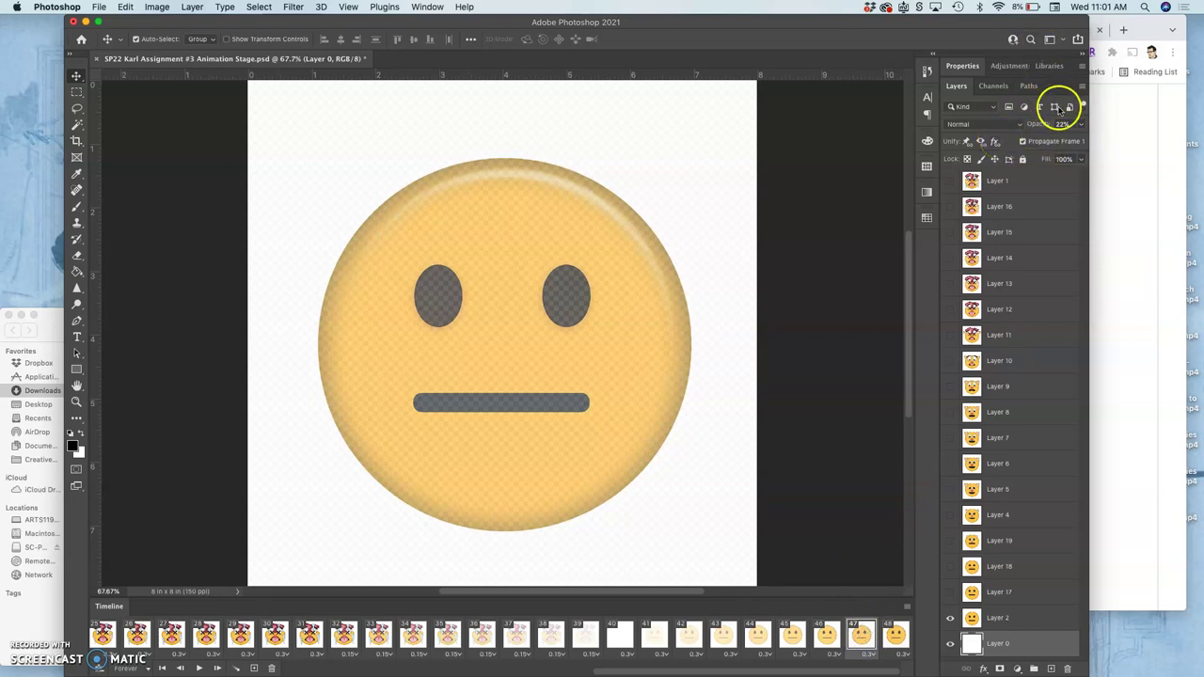
click(1081, 125)
click(1035, 140)
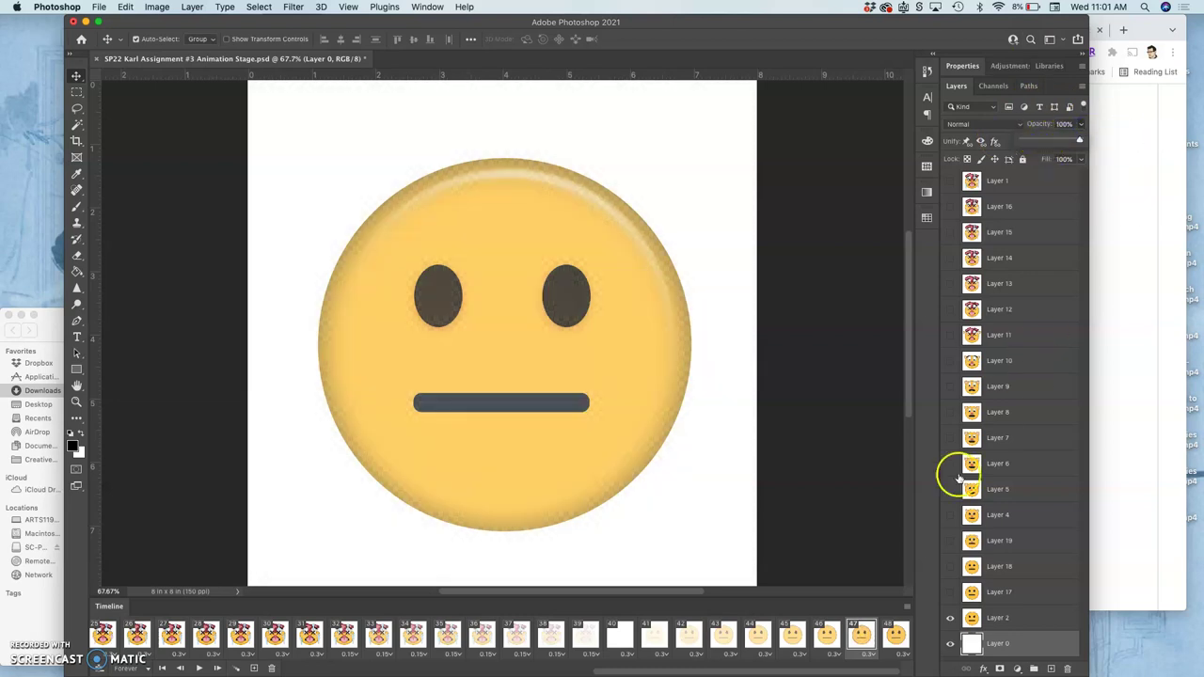
click(895, 640)
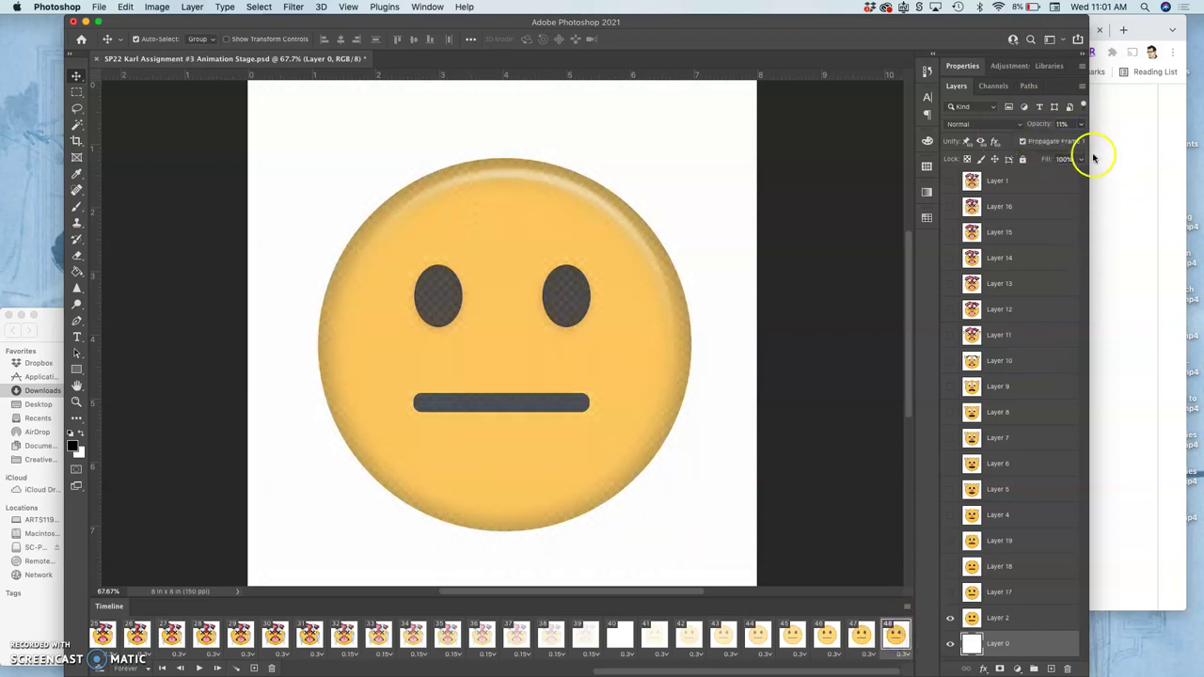
click(1082, 127)
drag(1035, 140, 1125, 141)
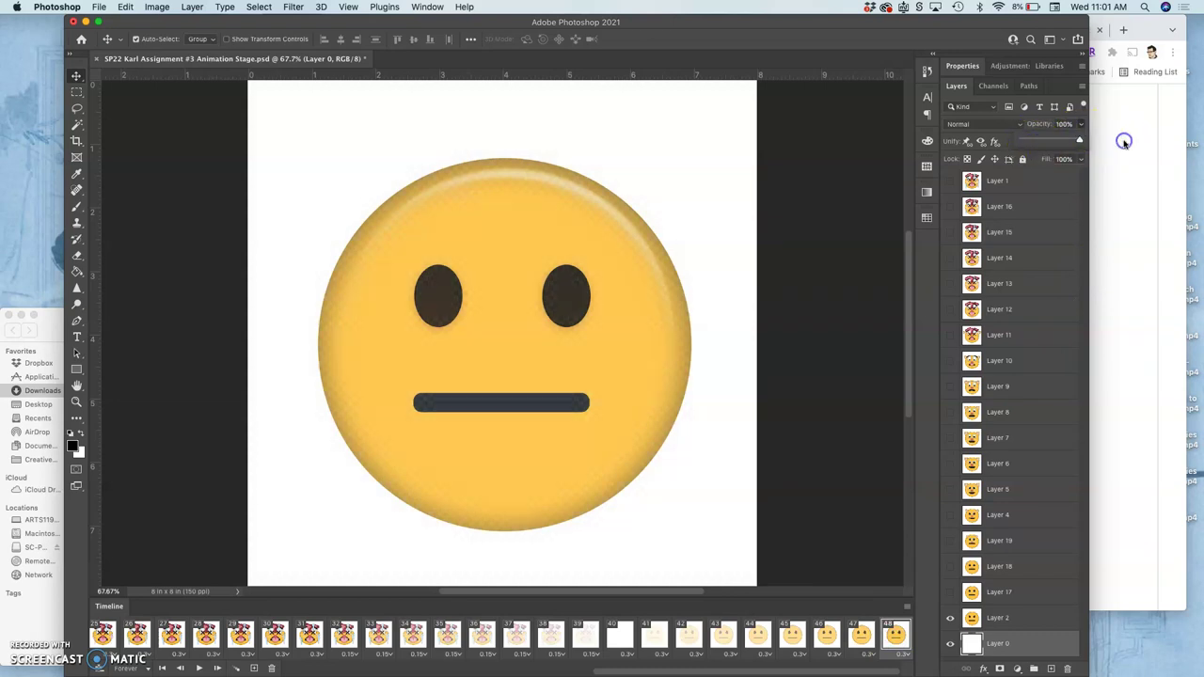
click(200, 668)
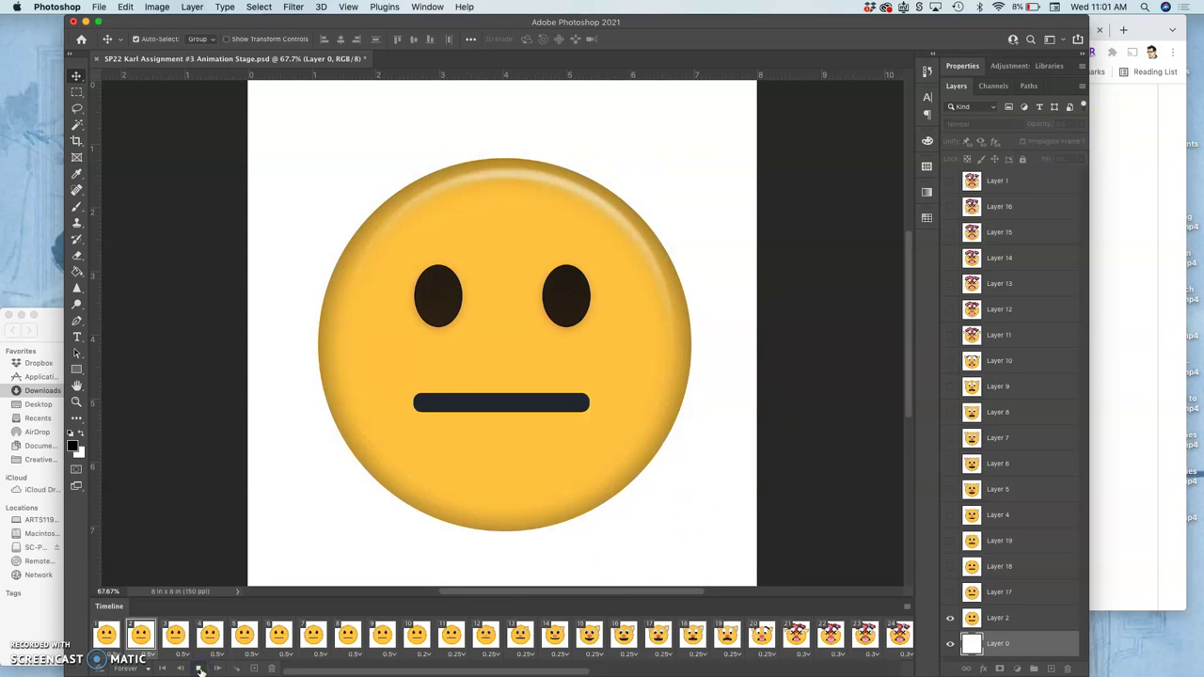